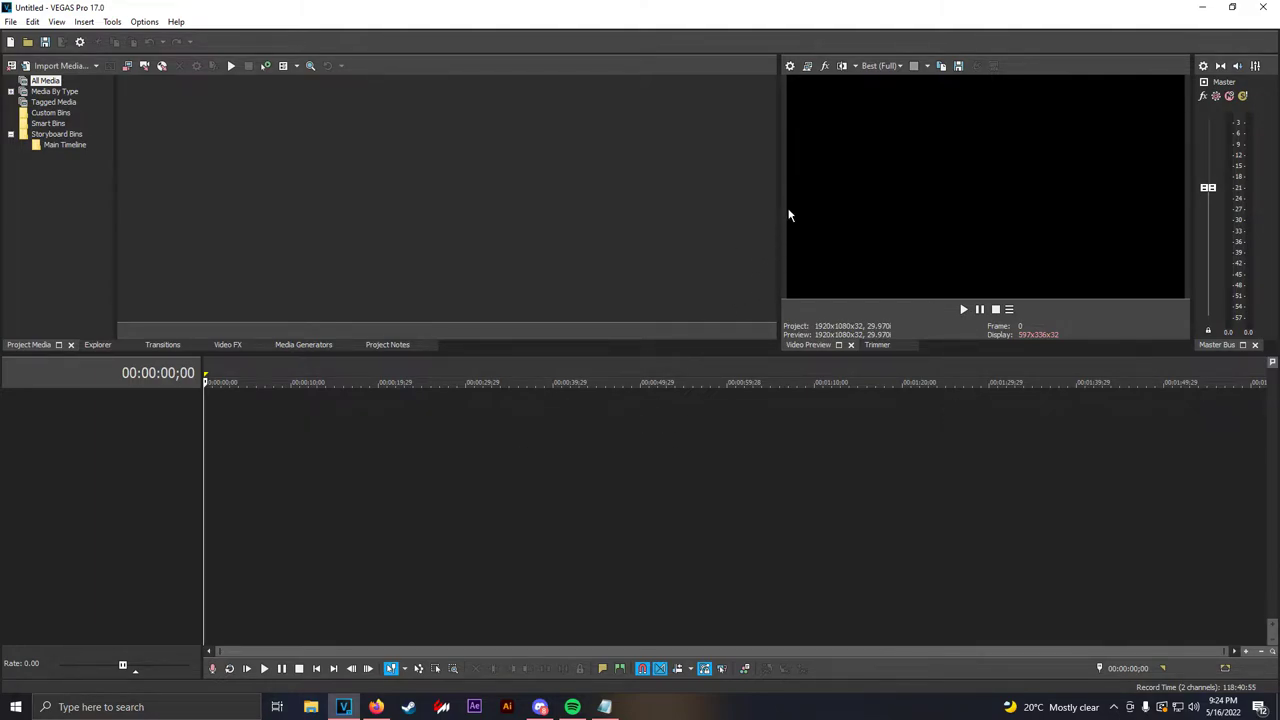
- Enlarge the video preview by widening it over the media area and extending it down over the timeline
{"action": "left_click_drag", "start_coordinate": [785, 211], "coordinate": [589, 223]}
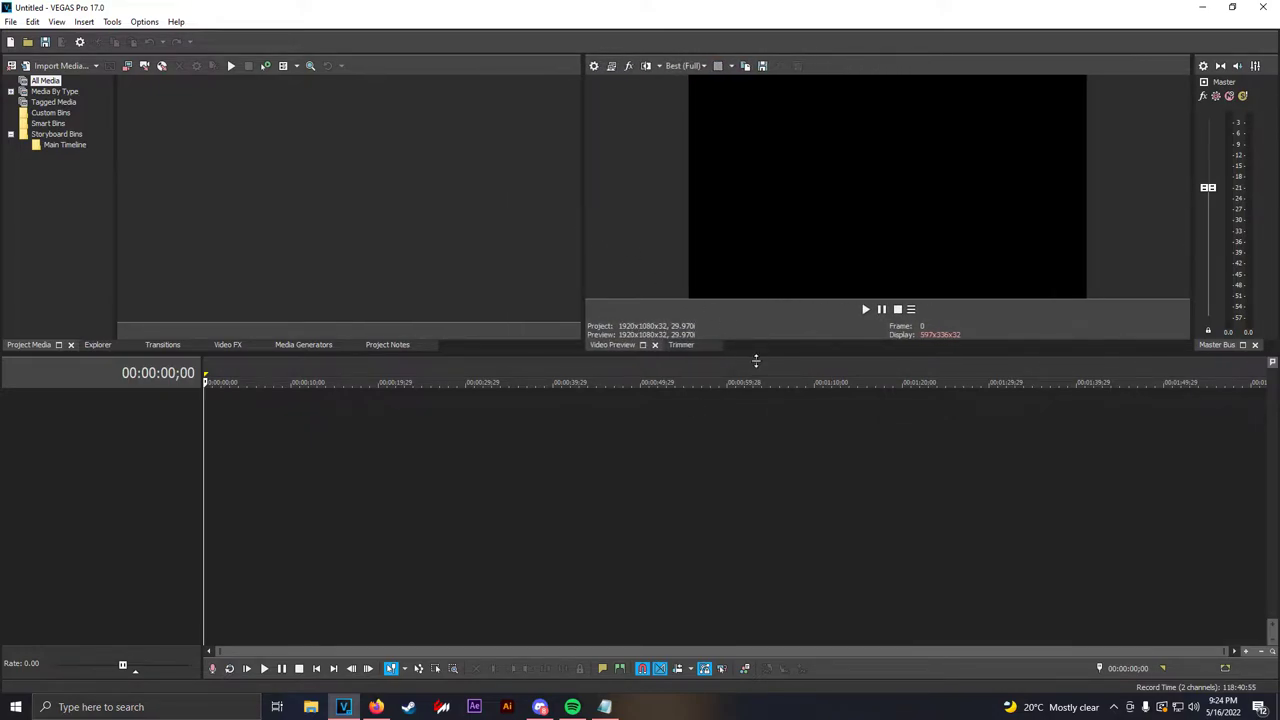
{"action": "left_click_drag", "start_coordinate": [756, 360], "coordinate": [764, 456]}
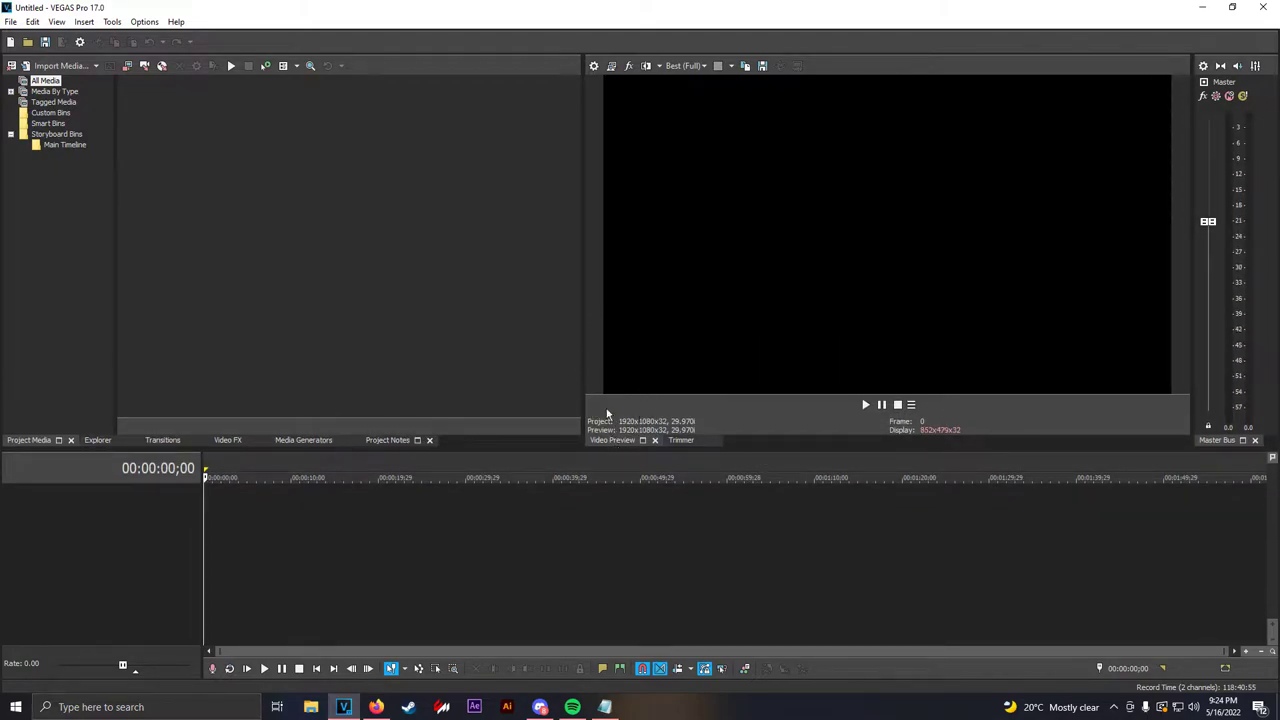
- Import all five video clips from the CLIPS folder into the project media
{"action": "left_click_drag", "start_coordinate": [895, 56], "coordinate": [899, 50]}
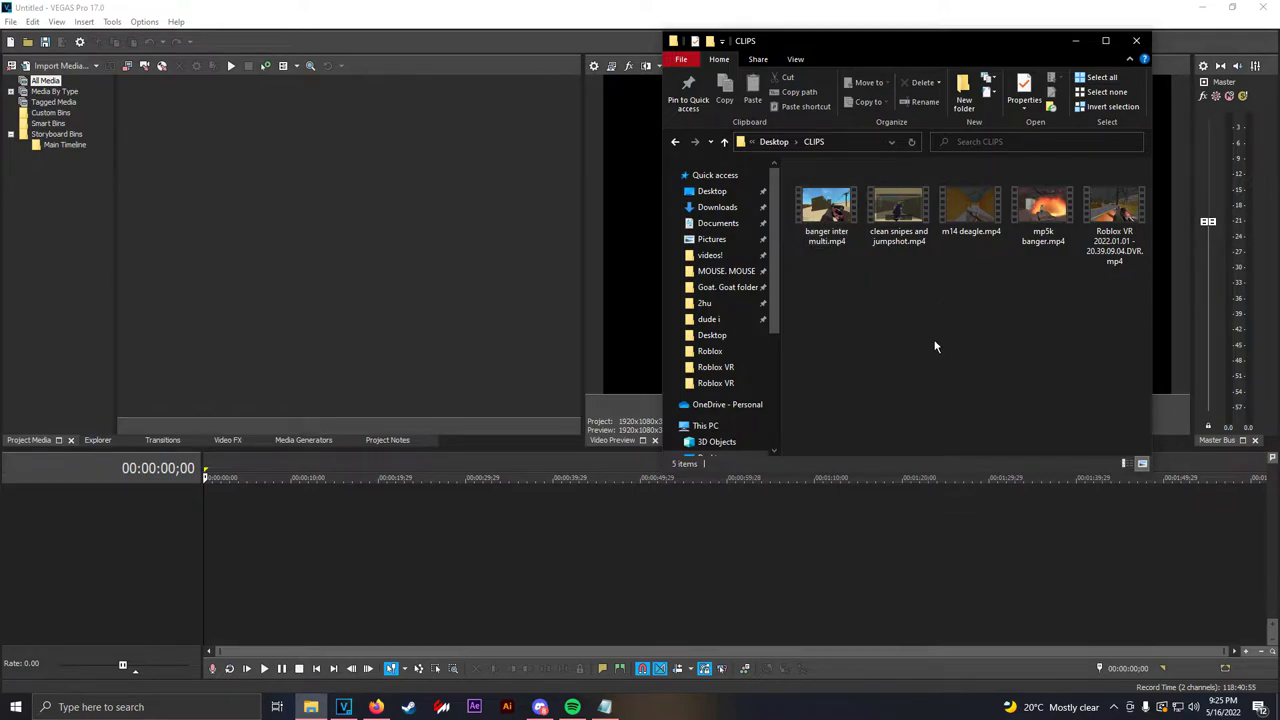
{"action": "left_click", "coordinate": [826, 215]}
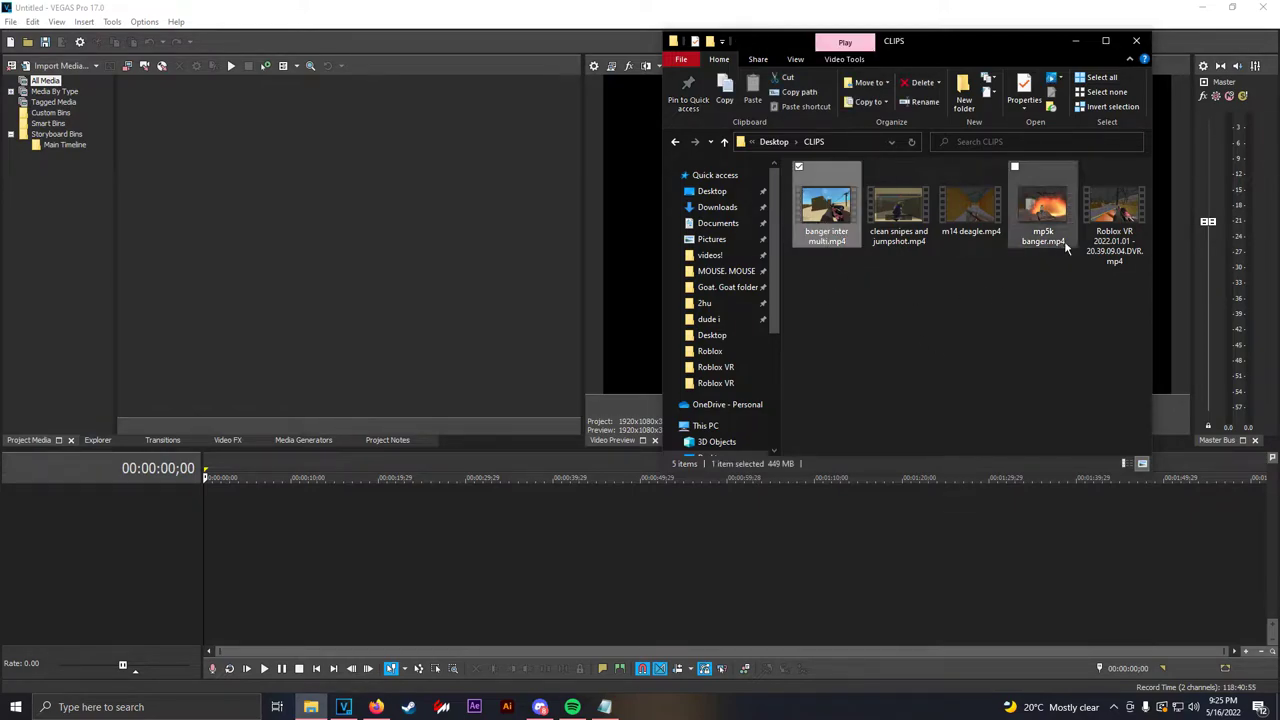
{"action": "key", "text": "ctrl+a"}
{"action": "left_click_drag", "start_coordinate": [826, 228], "coordinate": [322, 279]}
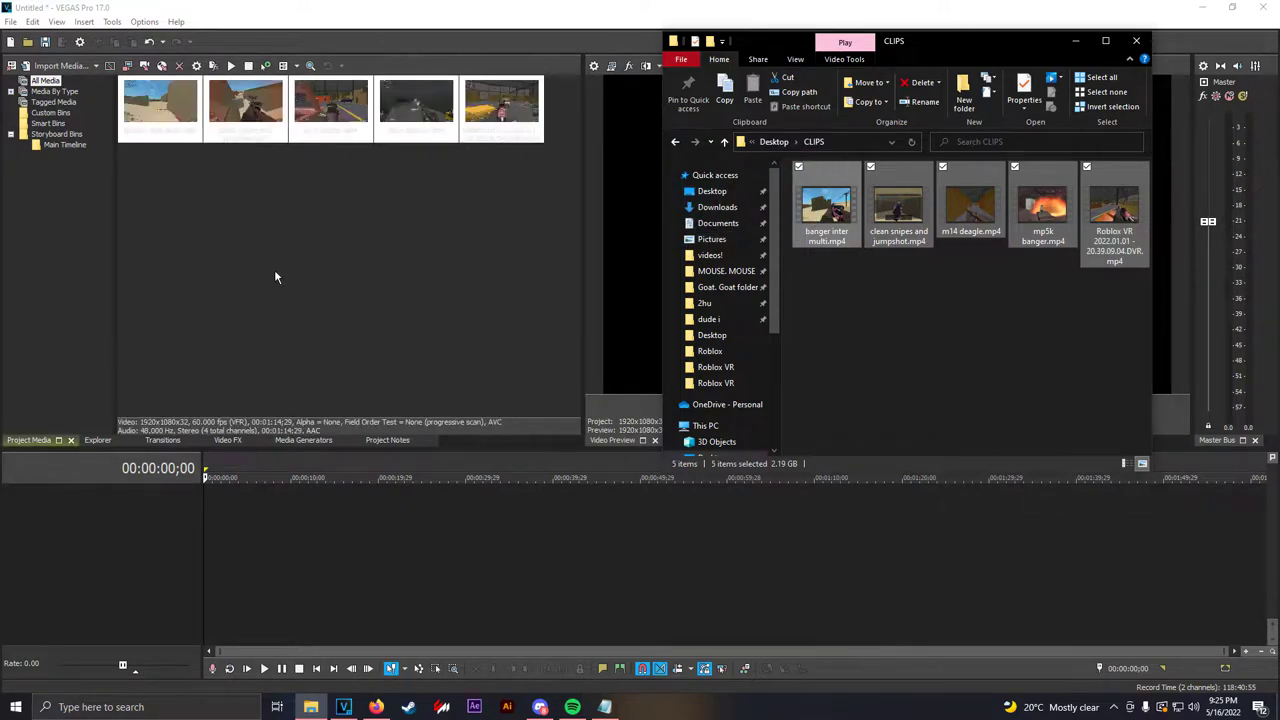
{"action": "left_click", "coordinate": [234, 308]}
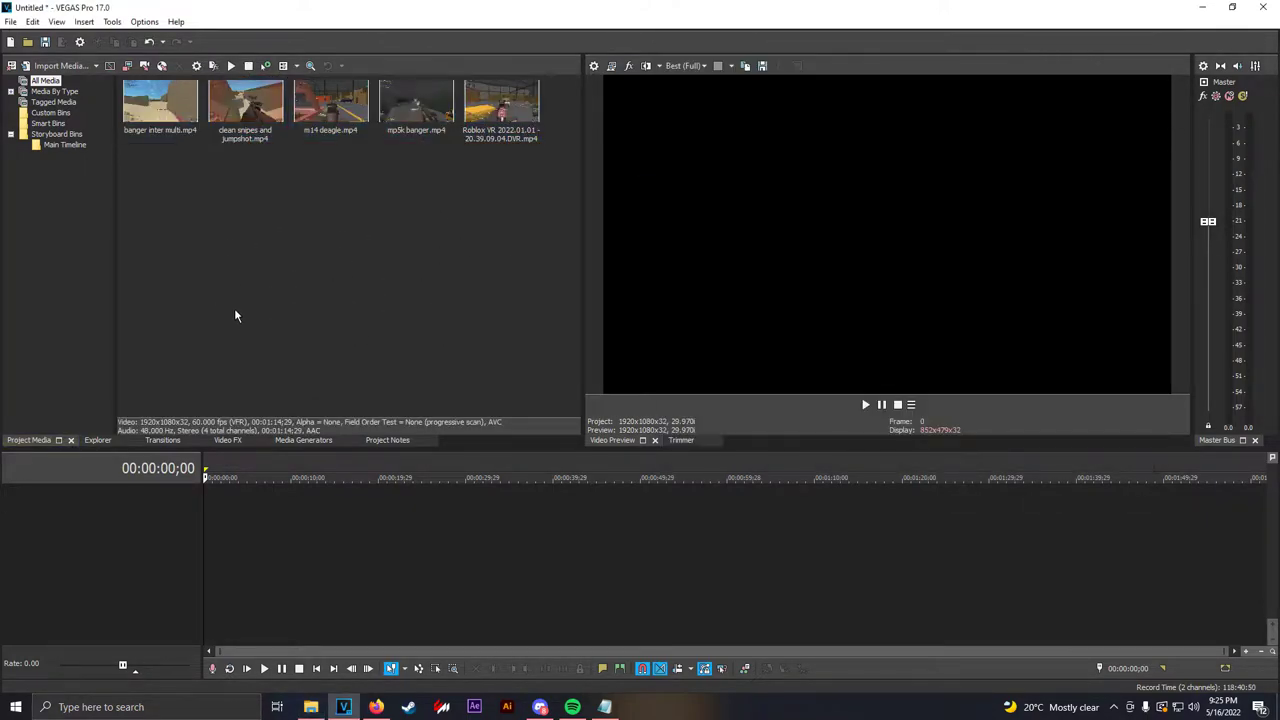
{"action": "left_click", "coordinate": [12, 21]}
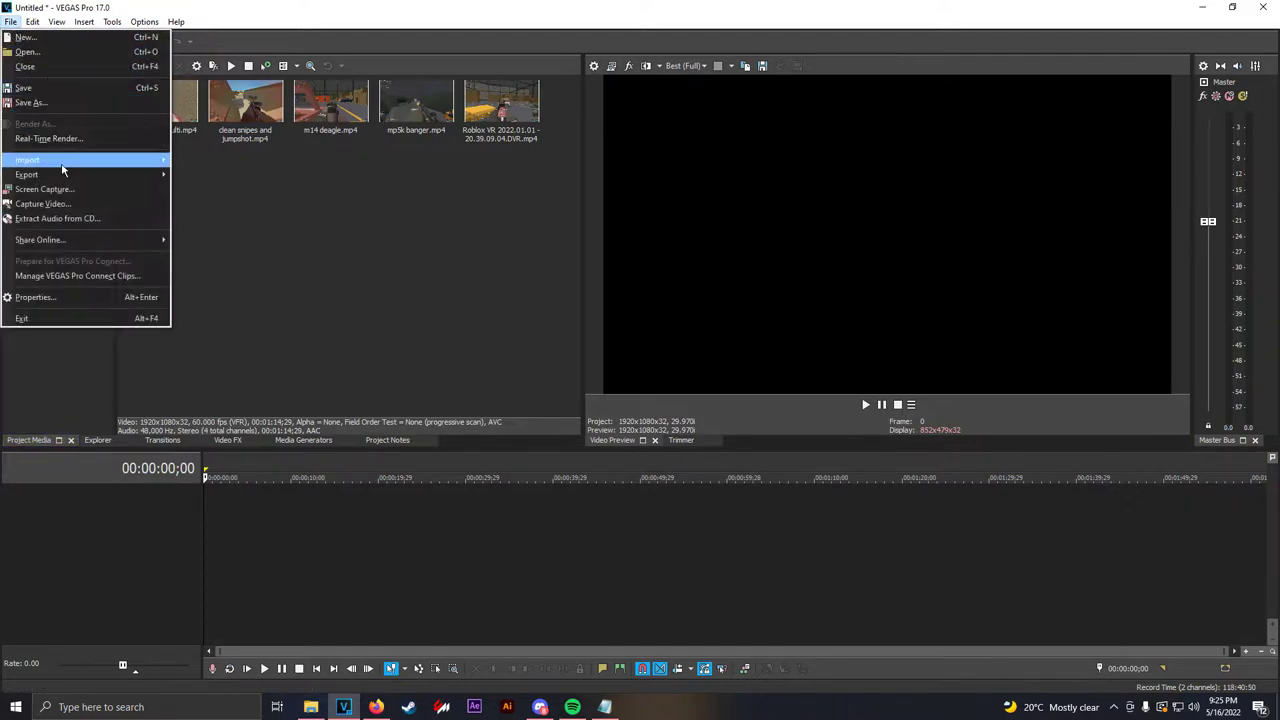
{"action": "mouse_move", "coordinate": [60, 160]}
{"action": "left_click", "coordinate": [203, 164]}
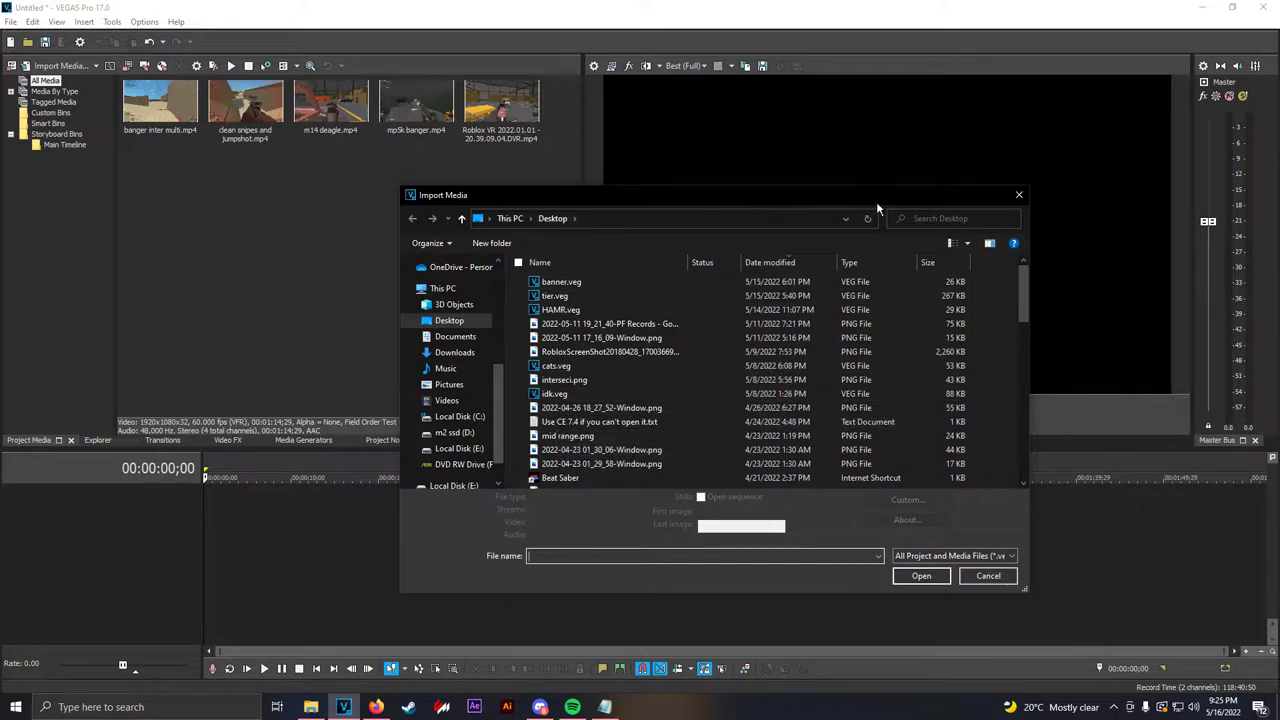
{"action": "left_click", "coordinate": [1019, 195]}
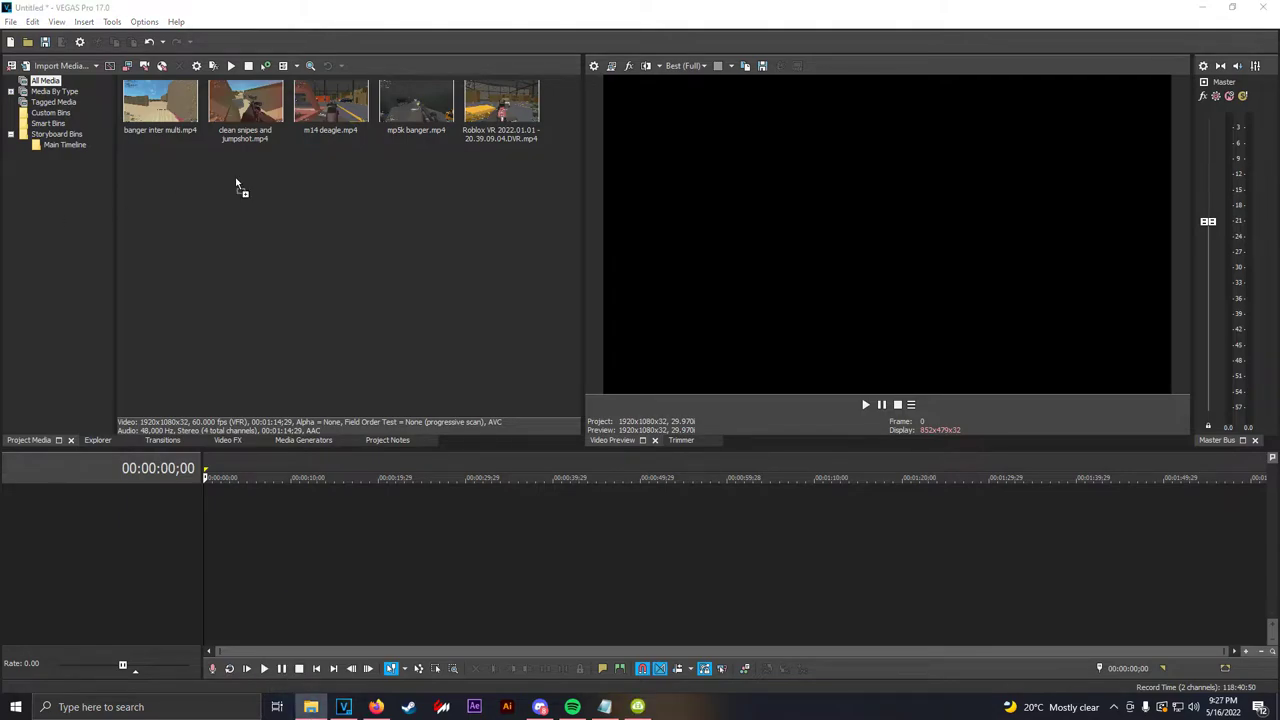
- Import backroom labyrinth.mp3 into the project media and place it at the start of the timeline
{"action": "left_click_drag", "start_coordinate": [237, 183], "coordinate": [259, 224]}
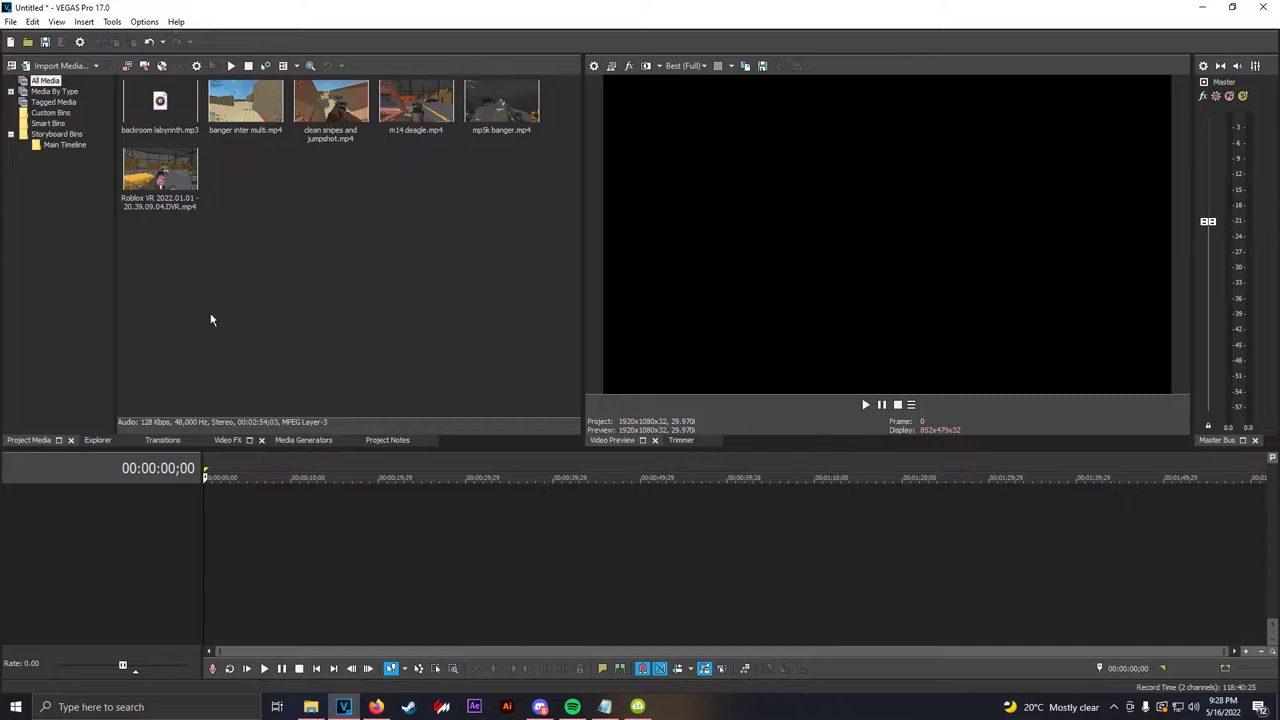
{"action": "left_click_drag", "start_coordinate": [185, 132], "coordinate": [205, 512]}
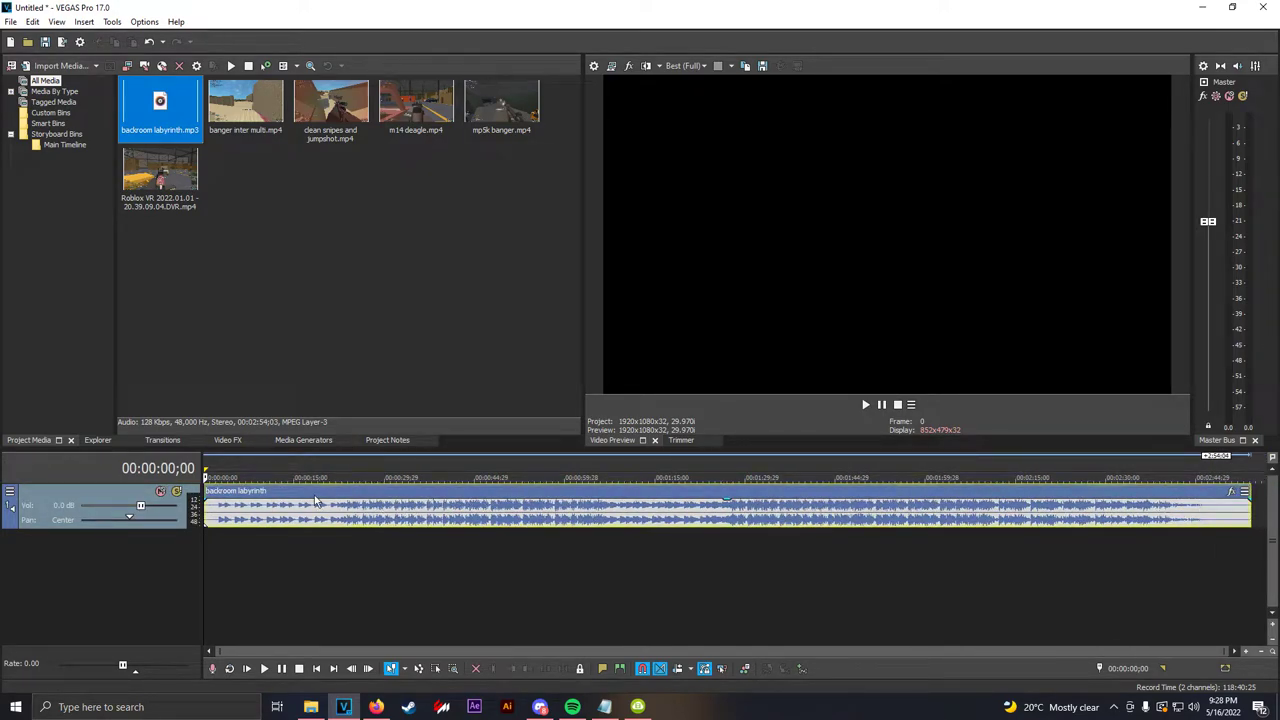
- Play a few seconds of the song and lower its track volume to -11.2 dB
{"action": "left_click", "coordinate": [872, 412]}
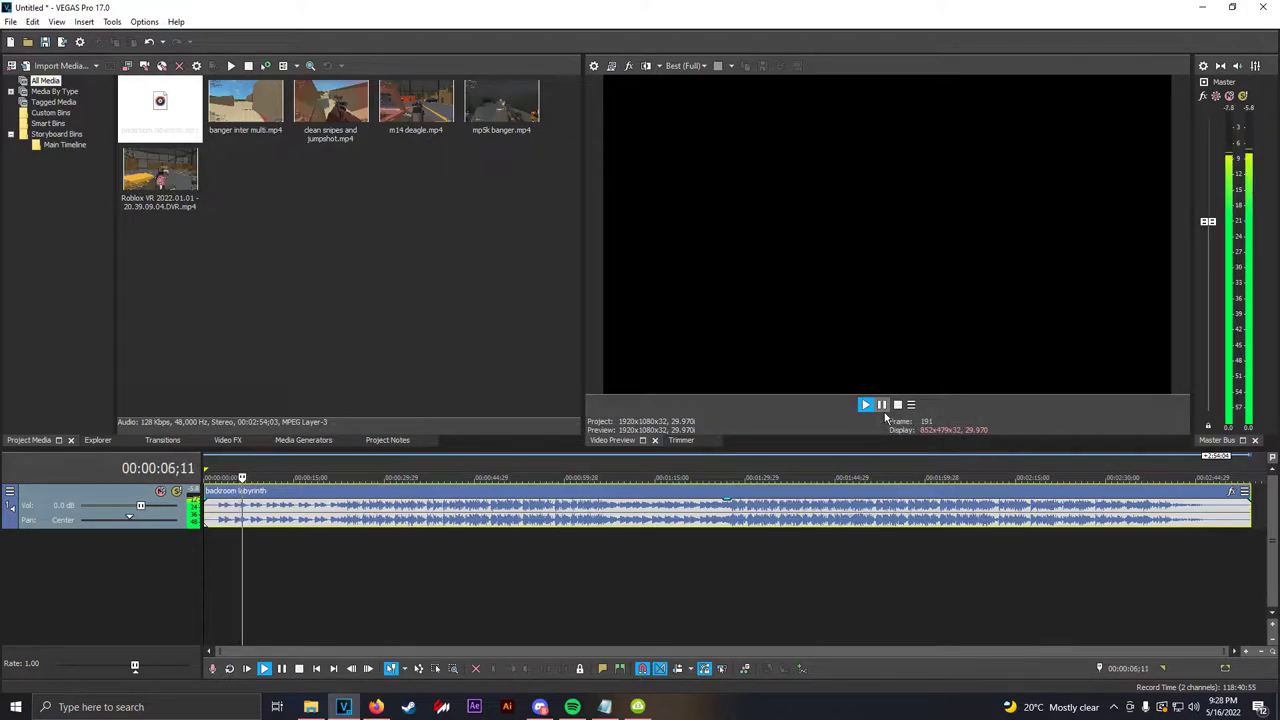
{"action": "left_click", "coordinate": [883, 411]}
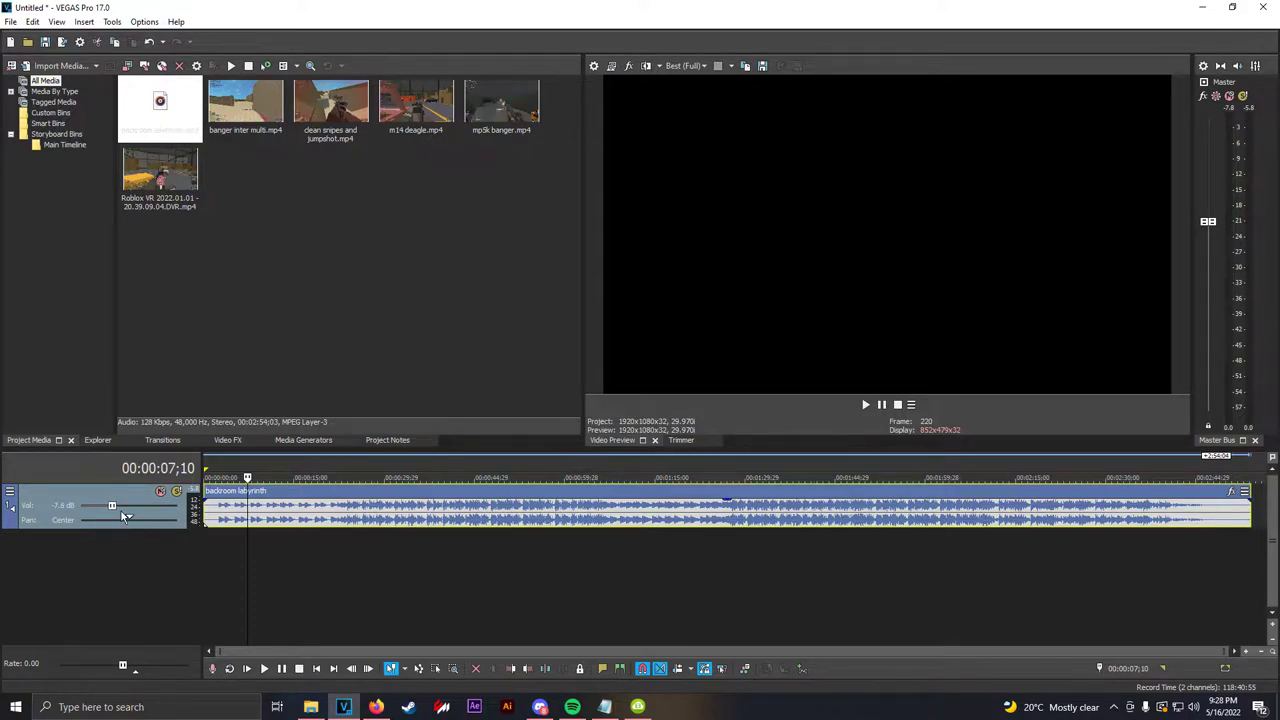
{"action": "left_click", "coordinate": [218, 302]}
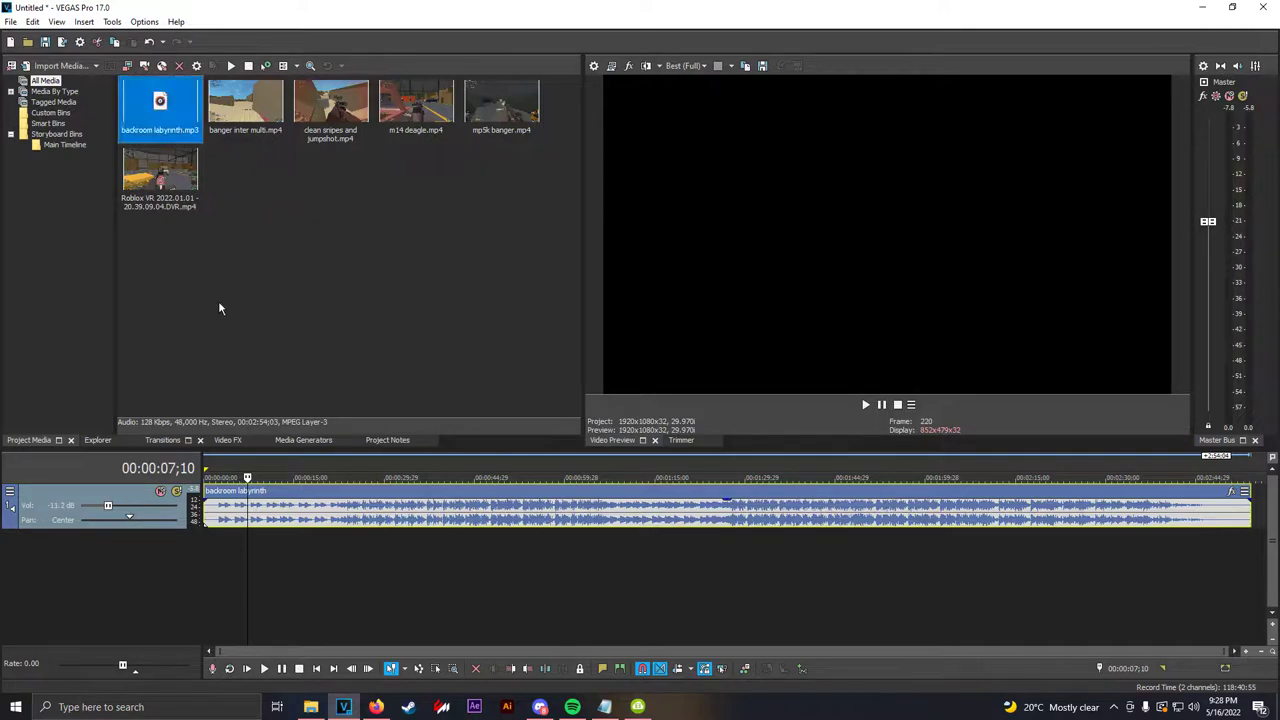
- Examine the beginning of the song's waveform to find where the first beat starts after the silence
{"action": "left_click", "coordinate": [218, 518]}
{"action": "scroll", "coordinate": [240, 536], "scroll_direction": "up", "scroll_amount": 4}
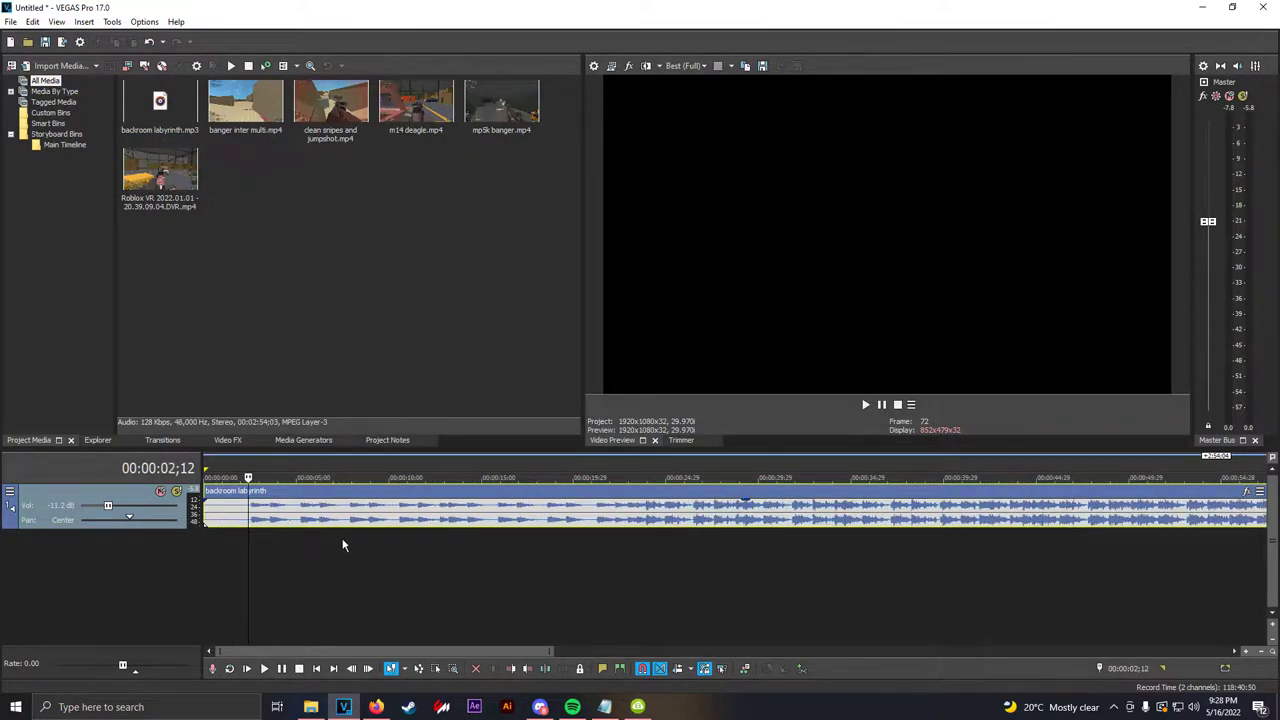
{"action": "scroll", "coordinate": [342, 545], "scroll_direction": "down", "scroll_amount": 4}
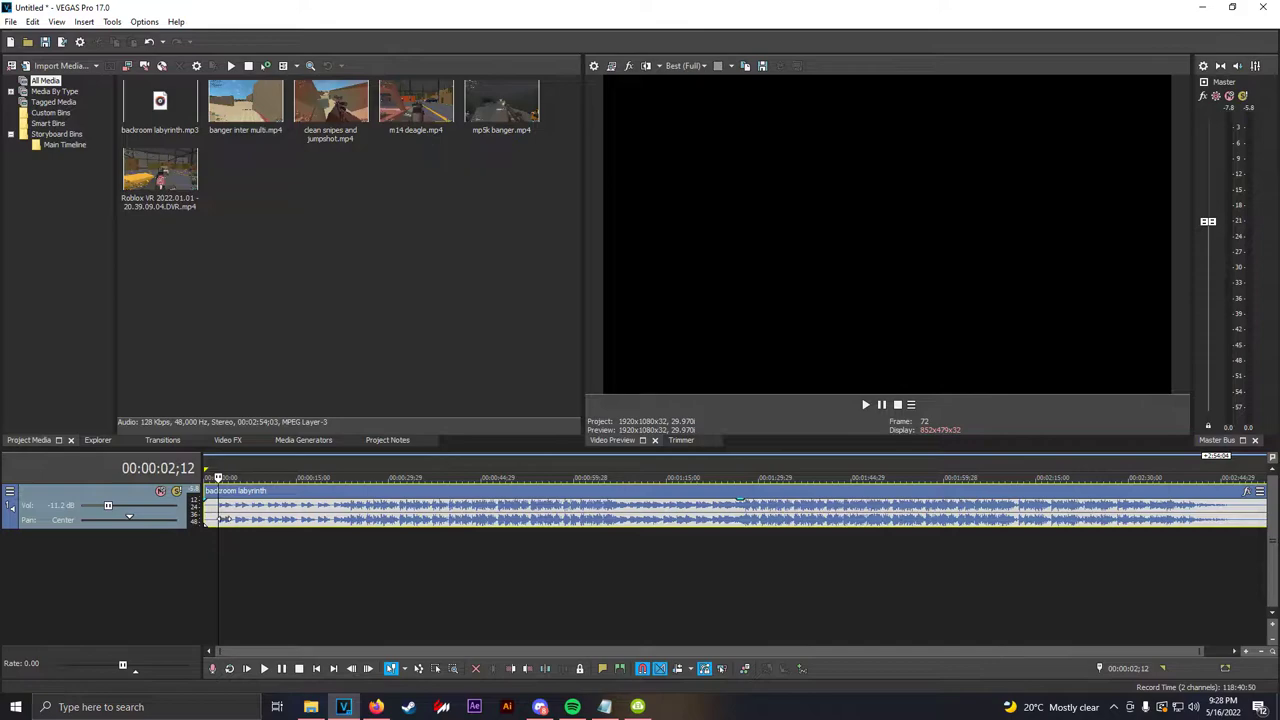
{"action": "scroll", "coordinate": [224, 518], "scroll_direction": "up", "scroll_amount": 4}
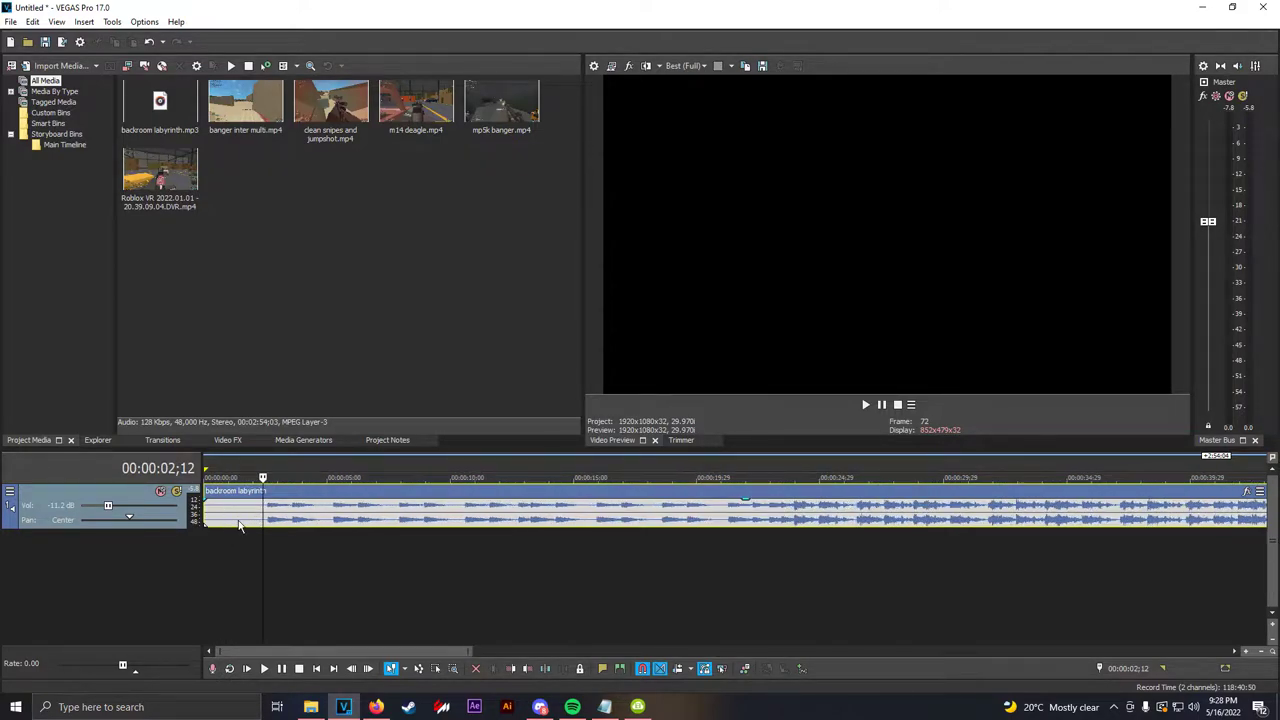
{"action": "scroll", "coordinate": [330, 532], "scroll_direction": "down", "scroll_amount": 4}
{"action": "left_click", "coordinate": [398, 527]}
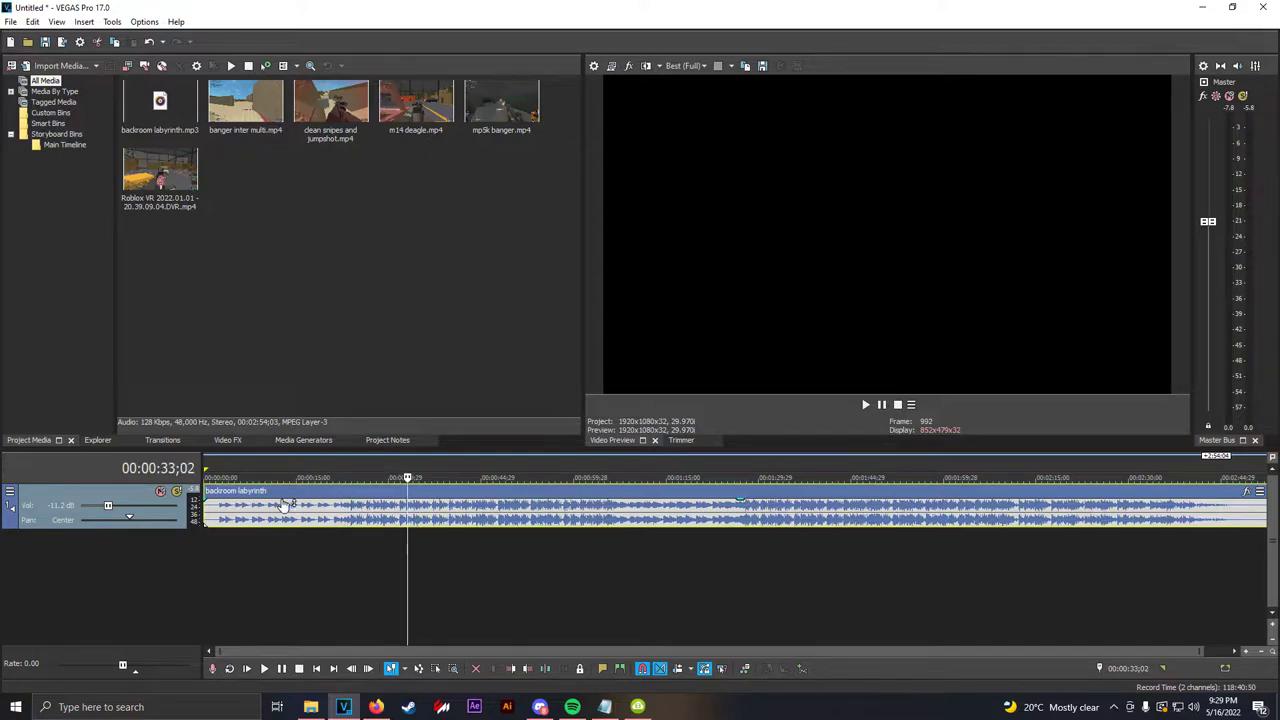
{"action": "left_click", "coordinate": [220, 524]}
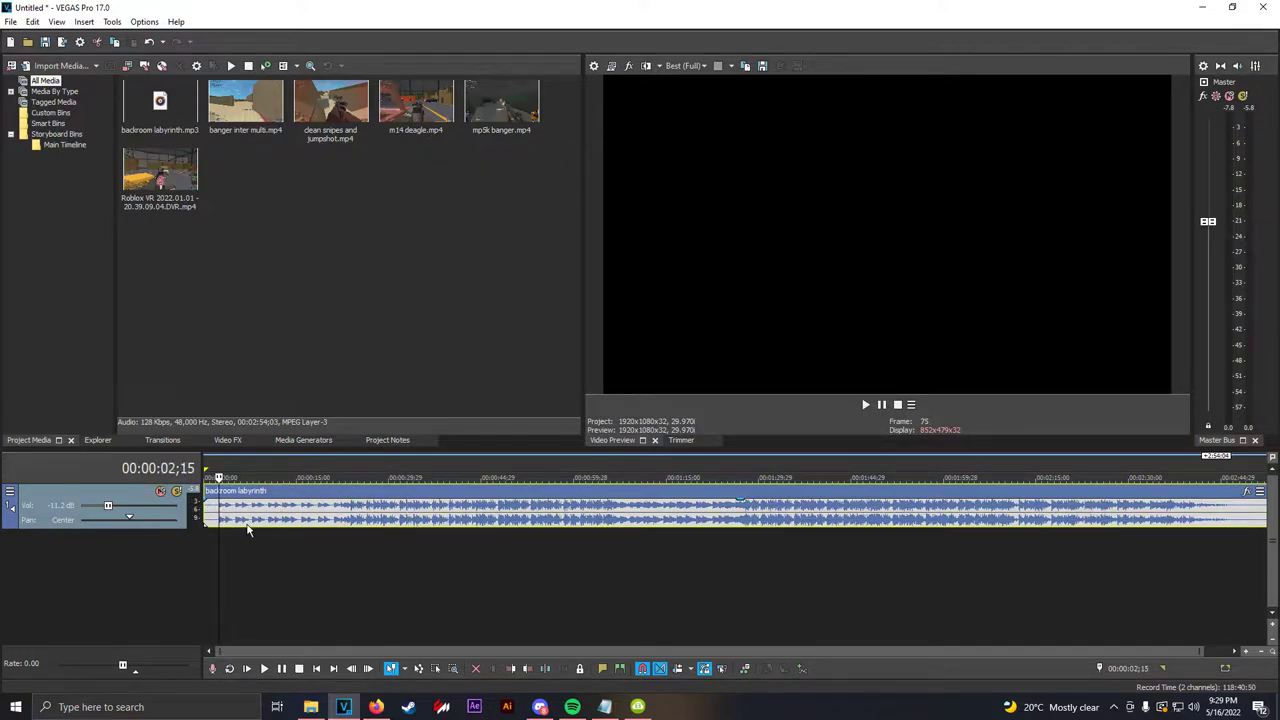
{"action": "scroll", "coordinate": [260, 530], "scroll_direction": "up", "scroll_amount": 6}
{"action": "scroll", "coordinate": [377, 533], "scroll_direction": "up", "scroll_amount": 1}
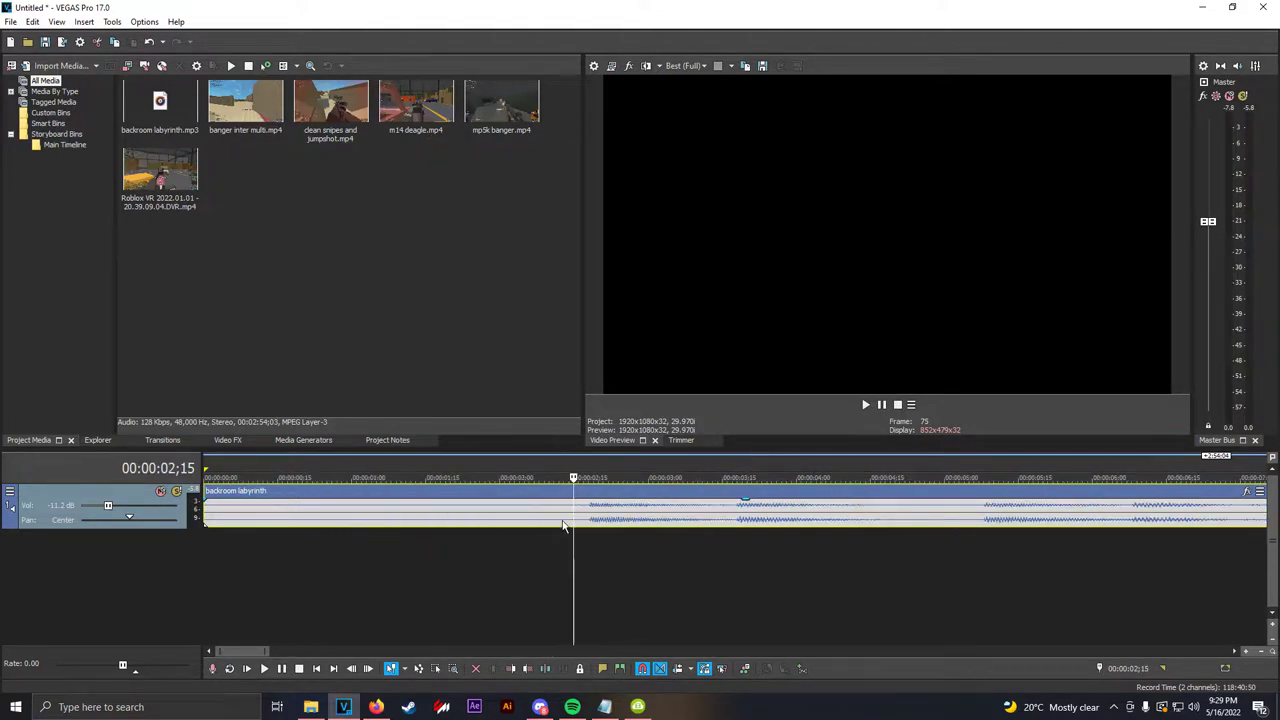
- Place the playhead at 00:00:02;16, just before the song's first beat
{"action": "left_click", "coordinate": [549, 528]}
{"action": "left_click", "coordinate": [500, 529]}
{"action": "scroll", "coordinate": [588, 529], "scroll_direction": "down", "scroll_amount": 6}
{"action": "left_click", "coordinate": [213, 552]}
{"action": "scroll", "coordinate": [248, 554], "scroll_direction": "up", "scroll_amount": 3}
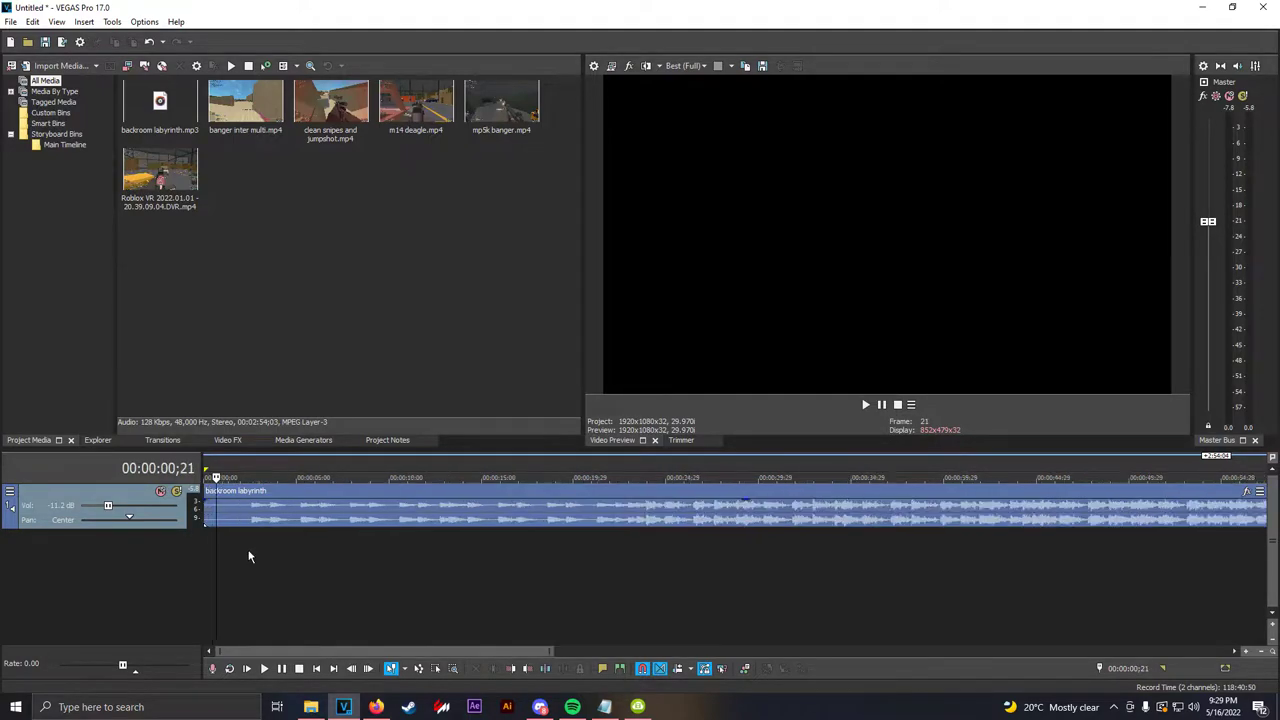
{"action": "left_click", "coordinate": [305, 524]}
{"action": "scroll", "coordinate": [305, 524], "scroll_direction": "up", "scroll_amount": 3}
{"action": "scroll", "coordinate": [306, 527], "scroll_direction": "up", "scroll_amount": 2}
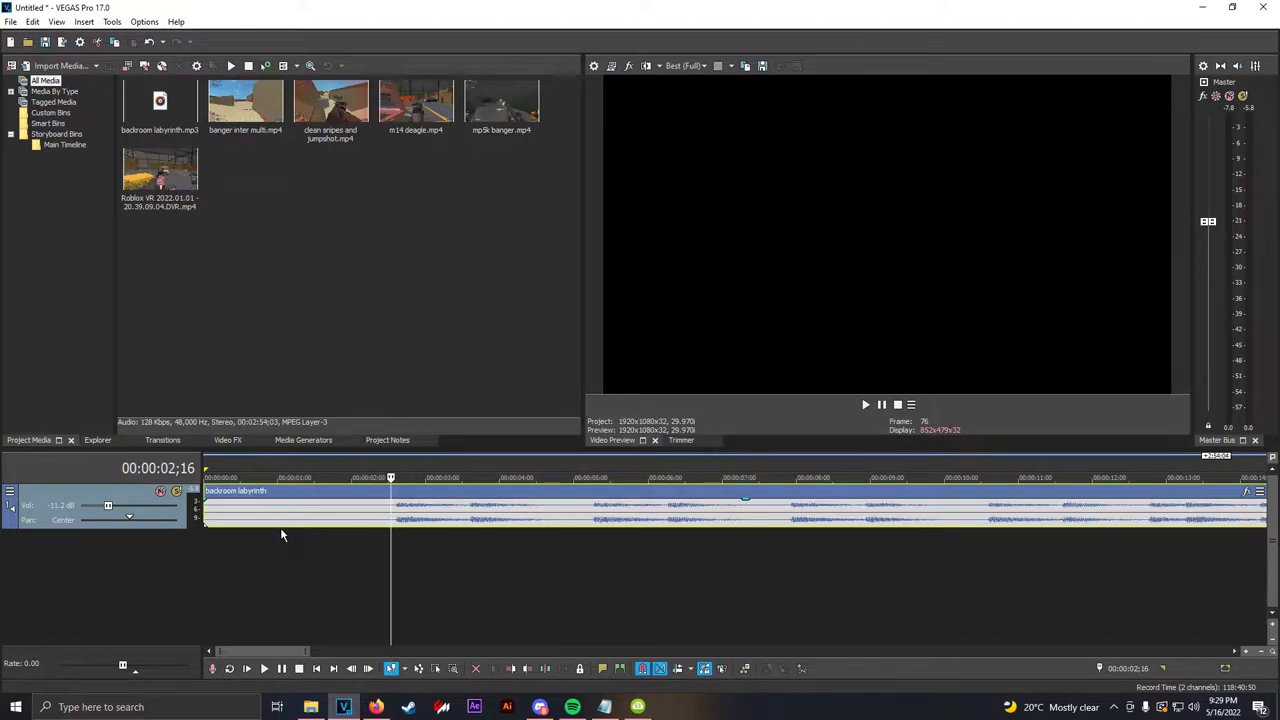
- Split the song at 00:00:02;16 and delete the silent intro before it
{"action": "scroll", "coordinate": [320, 527], "scroll_direction": "down", "scroll_amount": 3}
{"action": "scroll", "coordinate": [340, 530], "scroll_direction": "up", "scroll_amount": 3}
{"action": "key", "text": "s"}
{"action": "scroll", "coordinate": [347, 530], "scroll_direction": "down", "scroll_amount": 3}
{"action": "right_click", "coordinate": [249, 515]}
{"action": "left_click", "coordinate": [266, 364]}
{"action": "scroll", "coordinate": [284, 523], "scroll_direction": "down", "scroll_amount": 5}
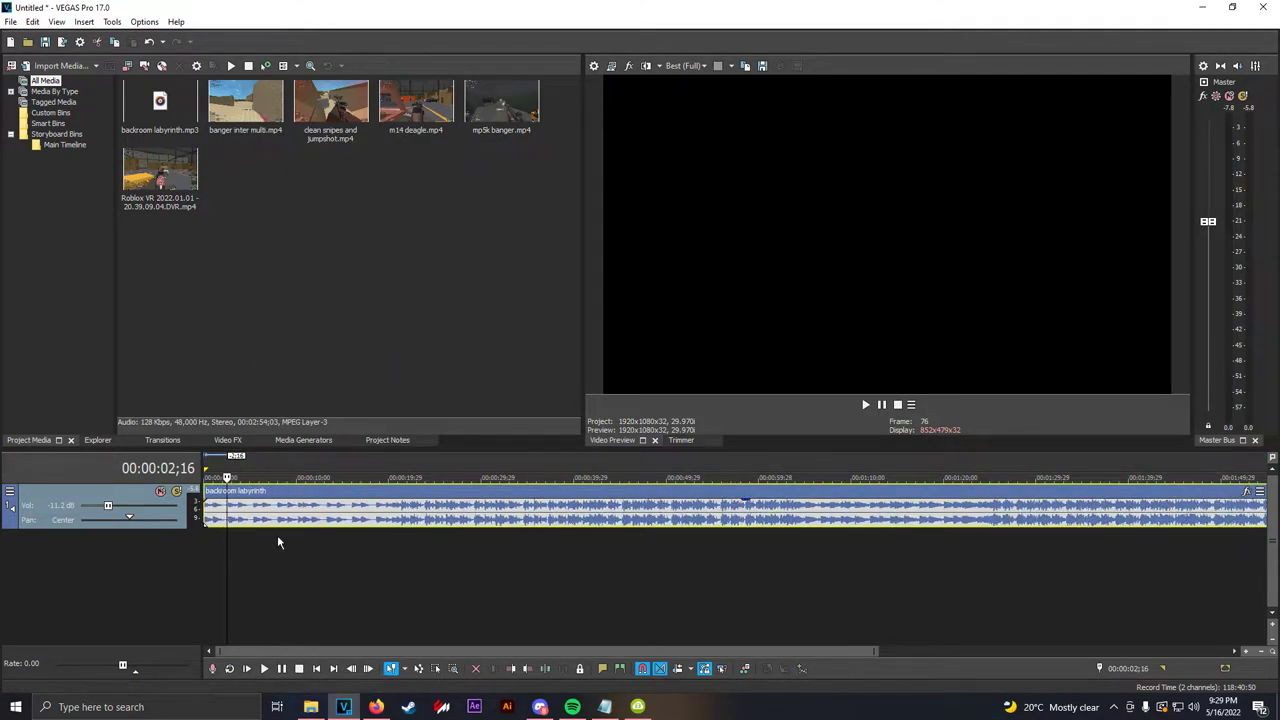
- Trim the song's beginning to the playhead at 00:00:02;16 and move the song to the start of the timeline
{"action": "scroll", "coordinate": [278, 540], "scroll_direction": "up", "scroll_amount": 3}
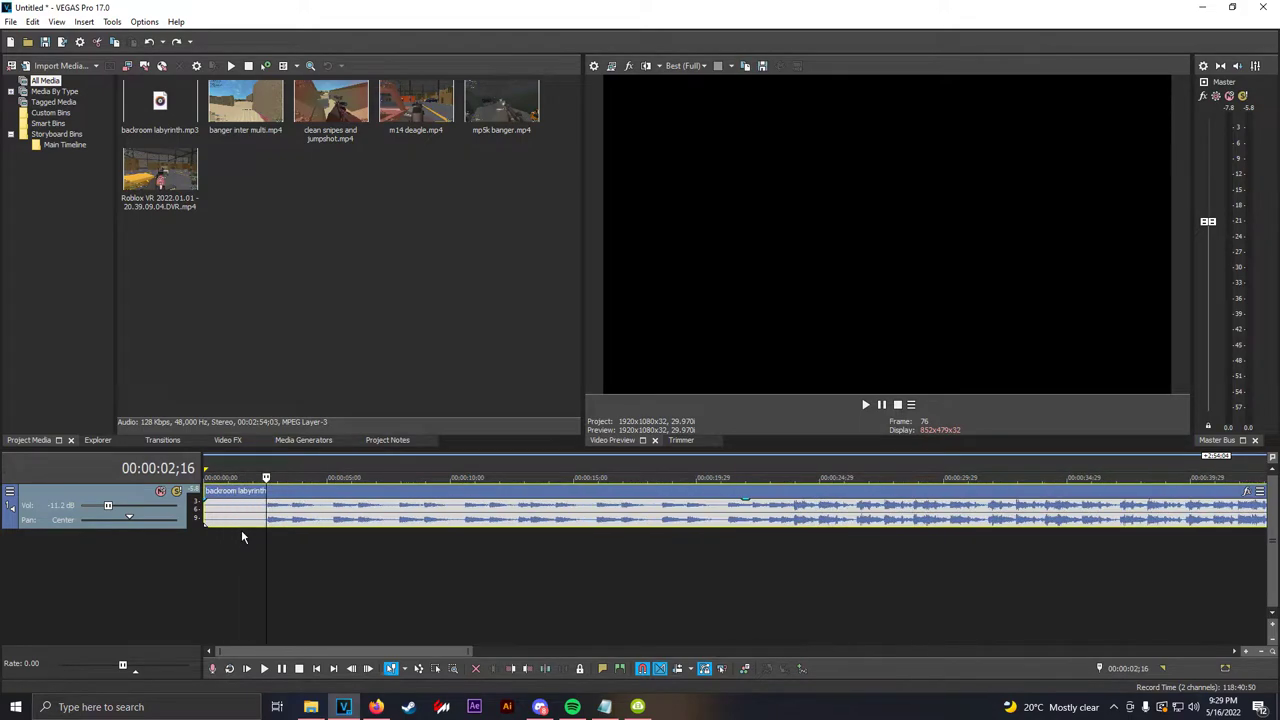
{"action": "scroll", "coordinate": [241, 537], "scroll_direction": "up", "scroll_amount": 2}
{"action": "left_click_drag", "start_coordinate": [211, 518], "coordinate": [307, 519]}
{"action": "scroll", "coordinate": [323, 555], "scroll_direction": "down", "scroll_amount": 2}
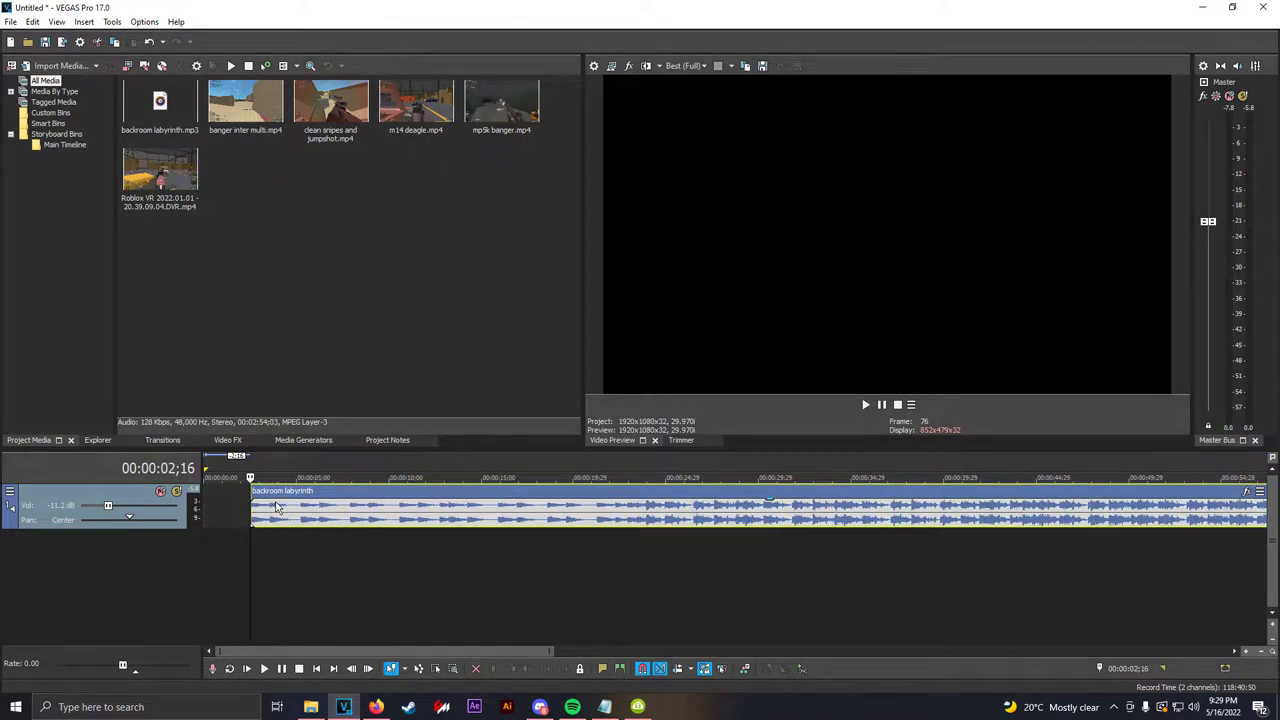
{"action": "scroll", "coordinate": [268, 526], "scroll_direction": "down", "scroll_amount": 3}
{"action": "left_click_drag", "start_coordinate": [279, 531], "coordinate": [254, 533]}
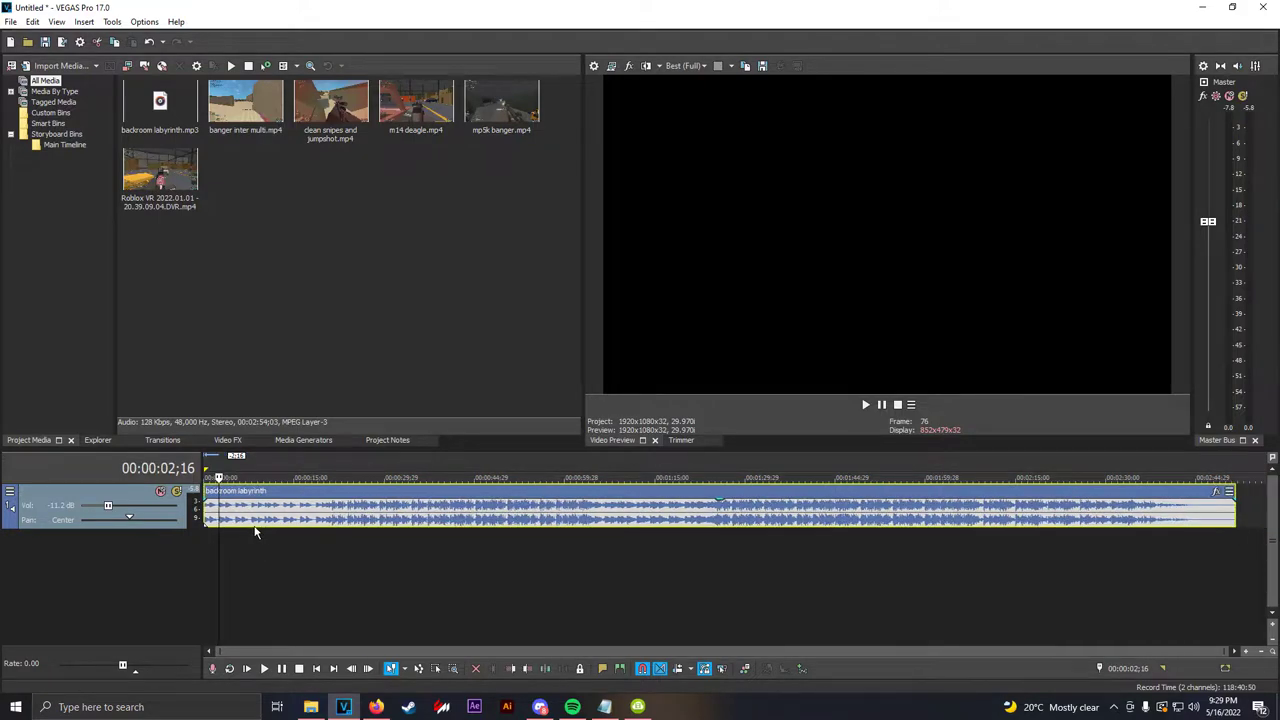
- Play the trimmed song from the start of the timeline to check how it begins
{"action": "key", "text": "ctrl+Home"}
{"action": "scroll", "coordinate": [254, 574], "scroll_direction": "up", "scroll_amount": 3}
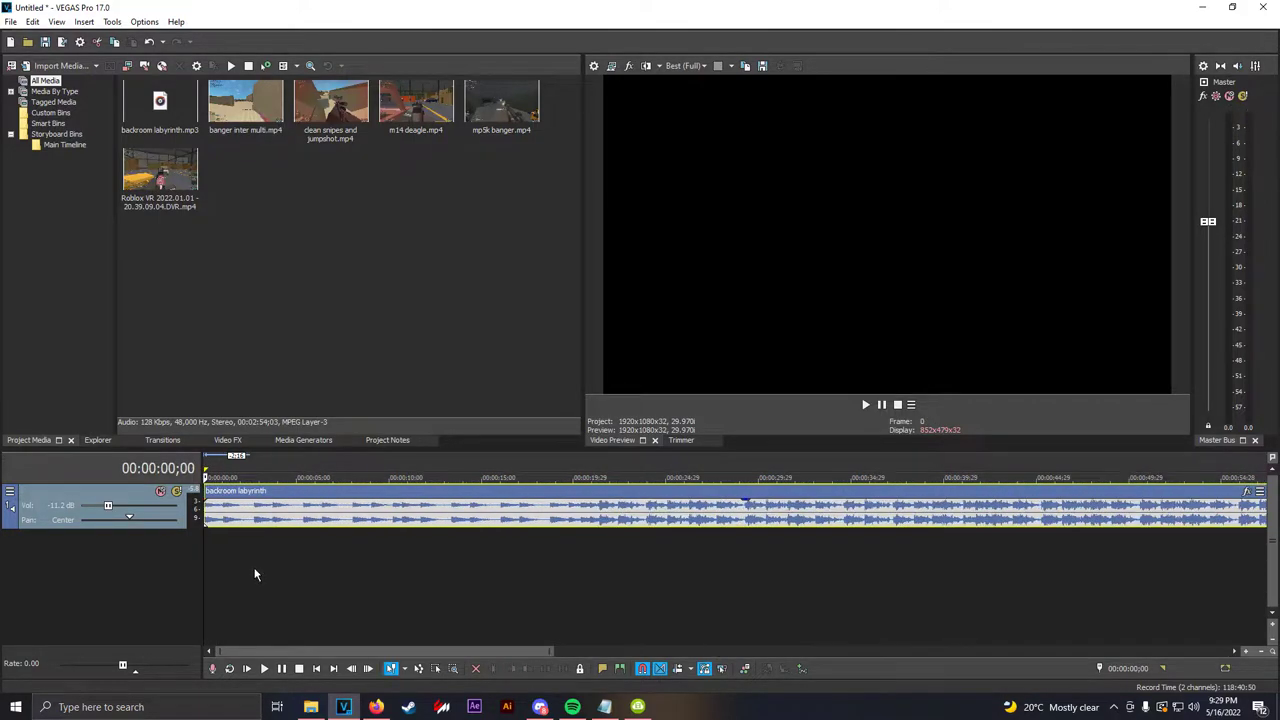
{"action": "key", "text": "space"}
{"action": "scroll", "coordinate": [255, 574], "scroll_direction": "up", "scroll_amount": 2}
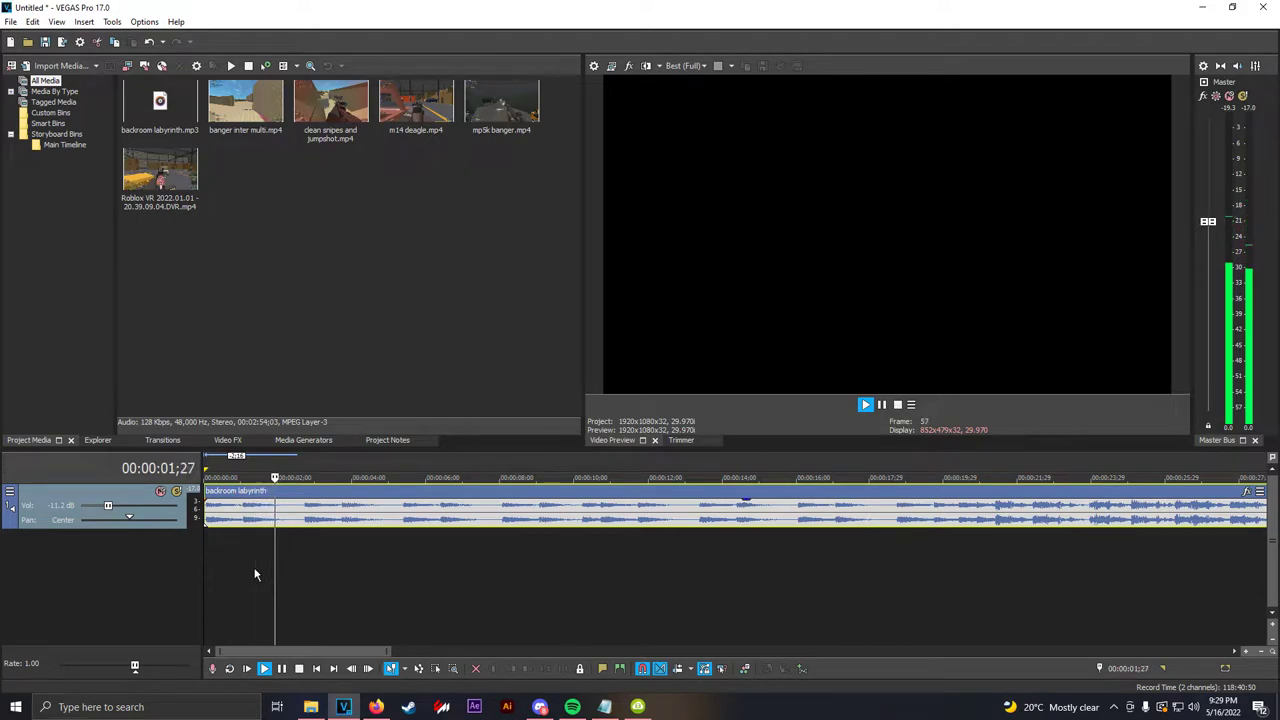
{"action": "scroll", "coordinate": [255, 574], "scroll_direction": "down", "scroll_amount": 2}
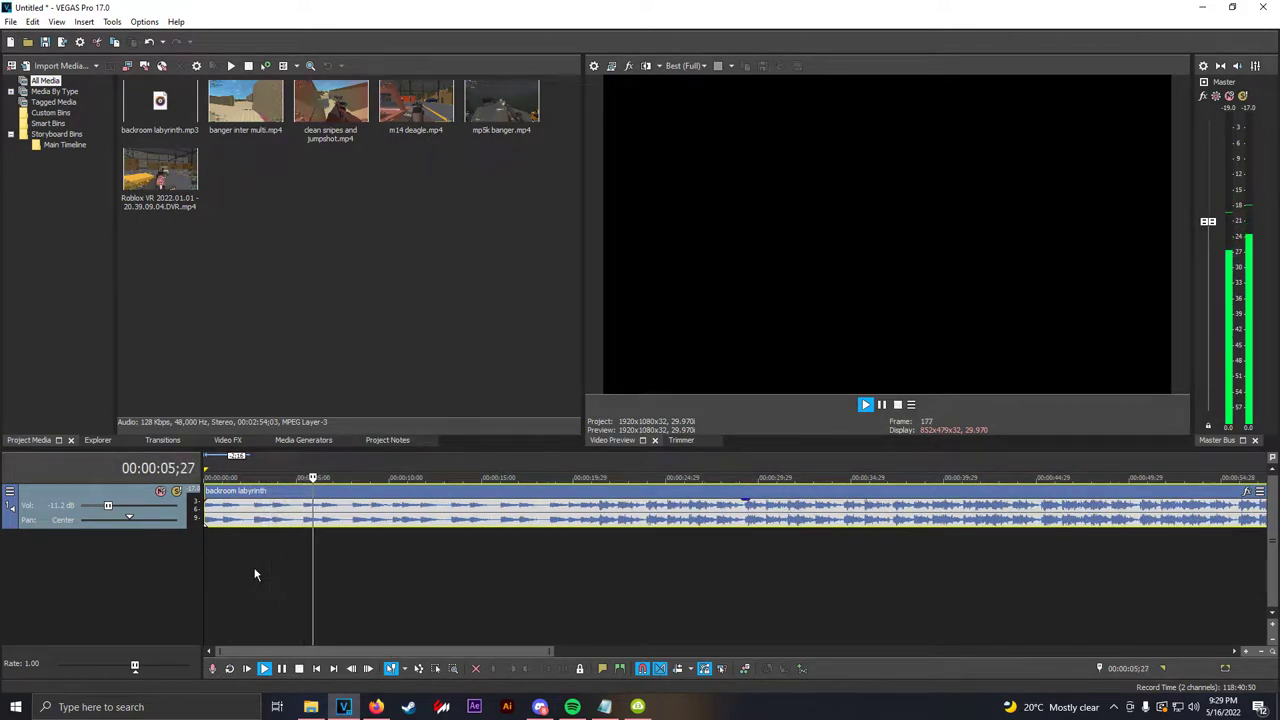
{"action": "scroll", "coordinate": [255, 574], "scroll_direction": "up", "scroll_amount": 2}
{"action": "key", "text": "space"}
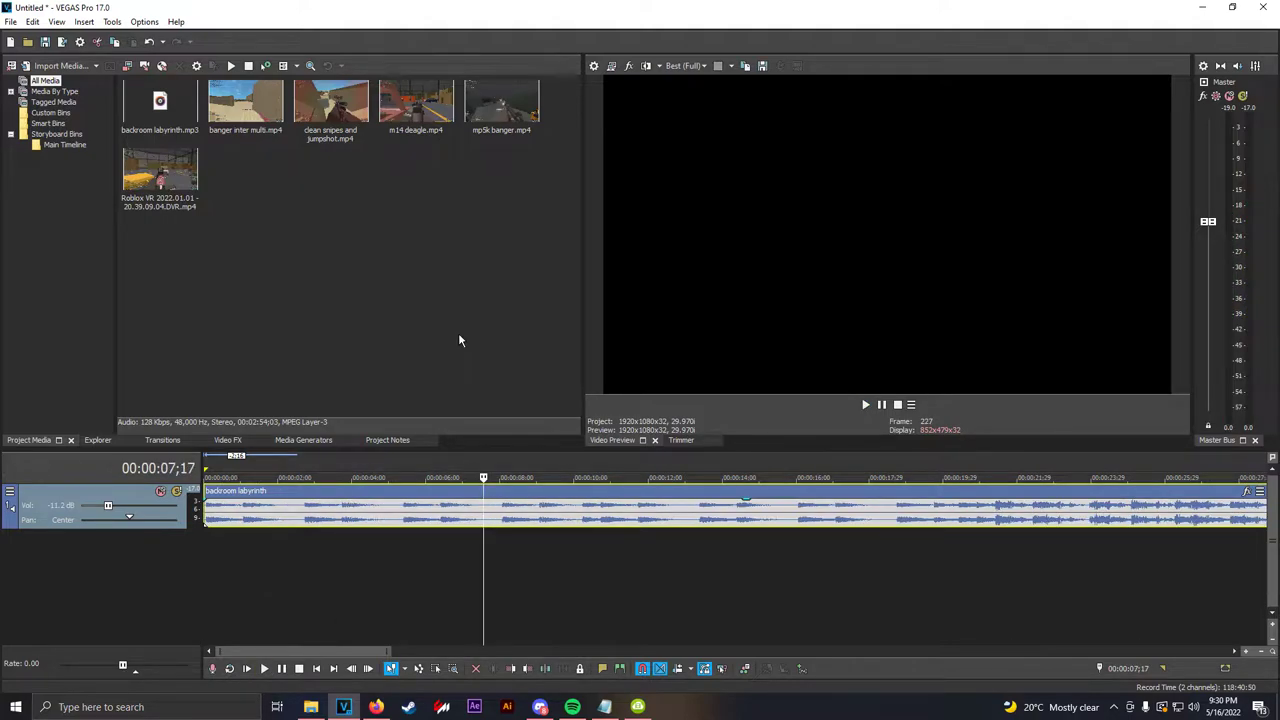
- Save the project on the Desktop under the name tutorial
{"action": "key", "text": "ctrl+s"}
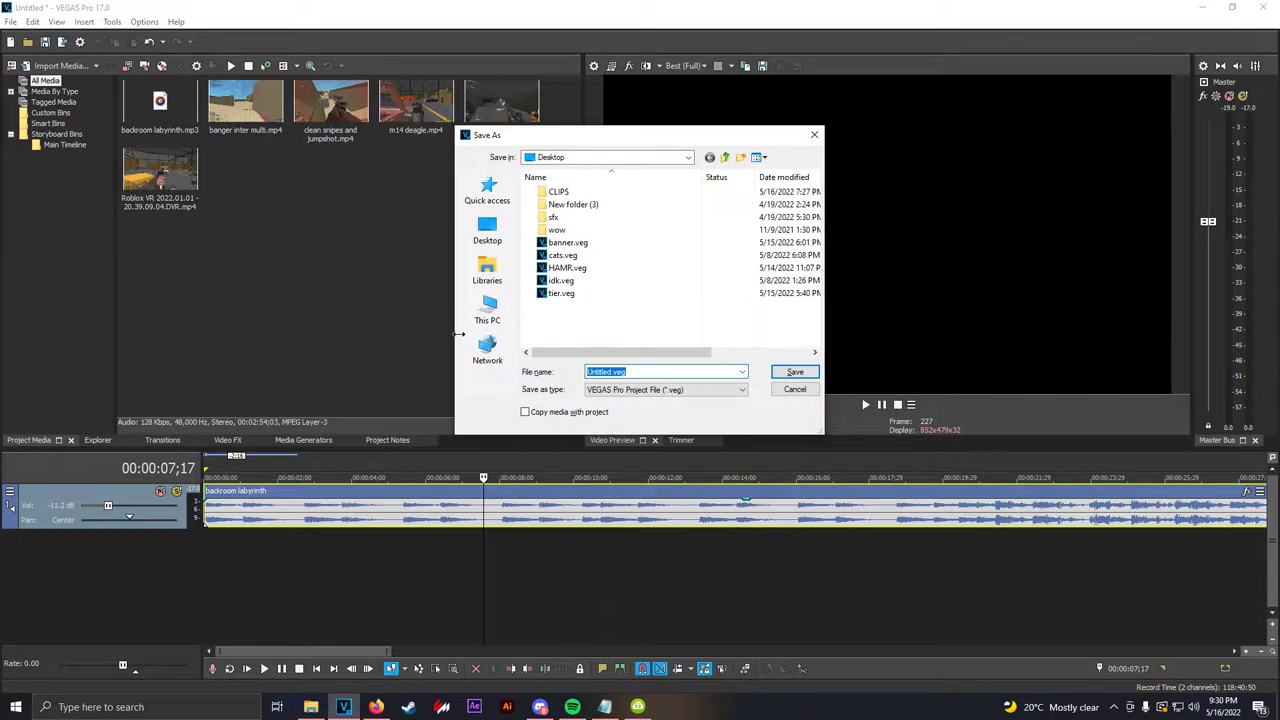
{"action": "type", "text": "tutorial"}
{"action": "key", "text": "Return"}
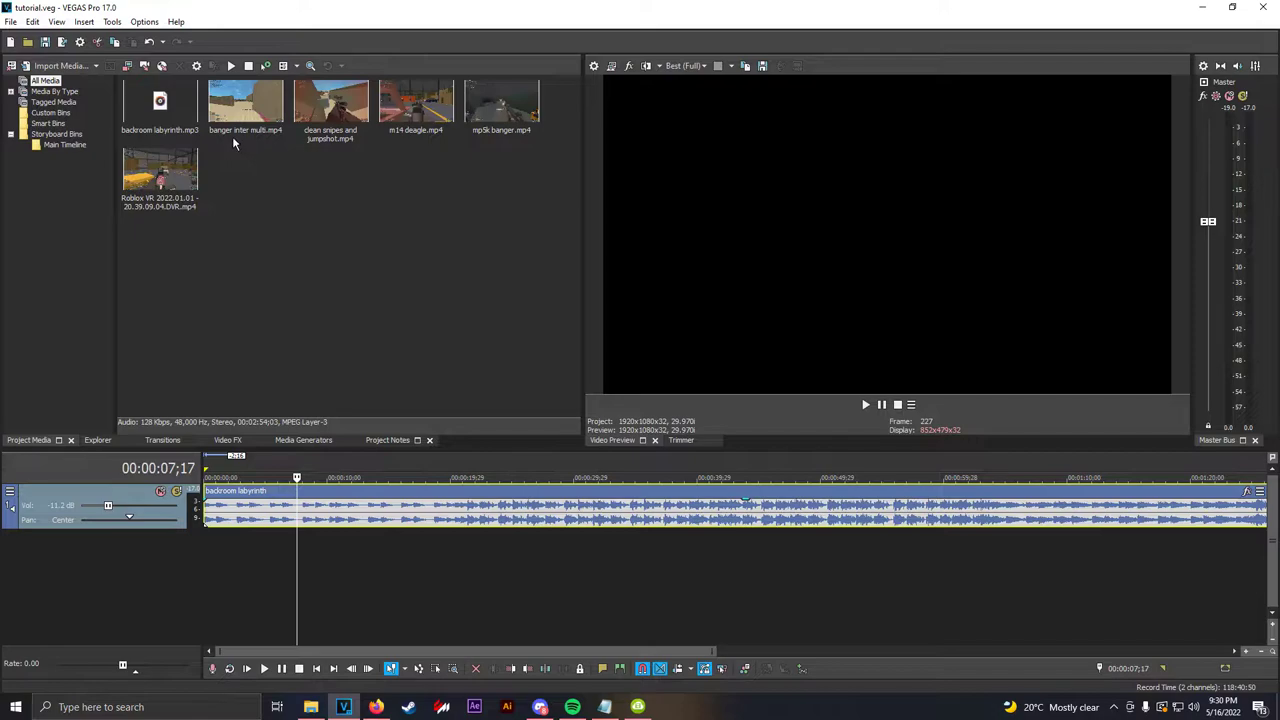
- Add banger inter multi.mp4 below the song from the timeline's start and match the project video settings to it
{"action": "left_click_drag", "start_coordinate": [232, 136], "coordinate": [421, 556]}
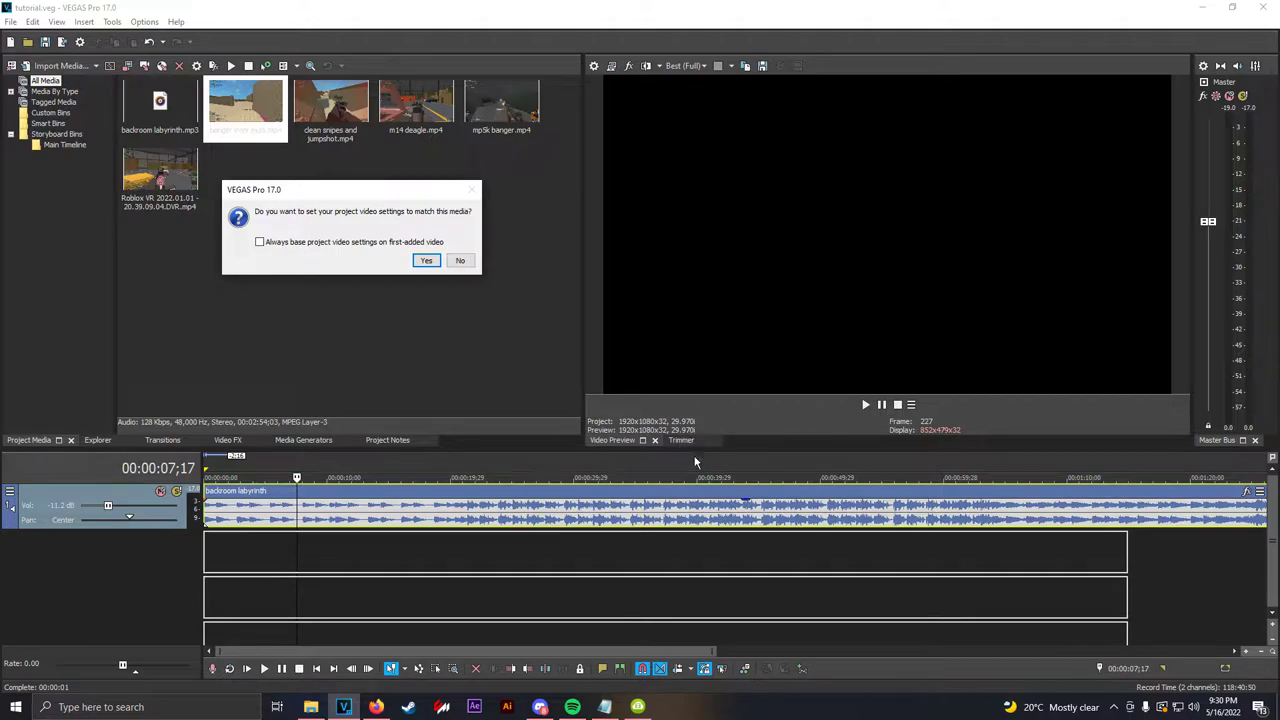
{"action": "left_click", "coordinate": [427, 266]}
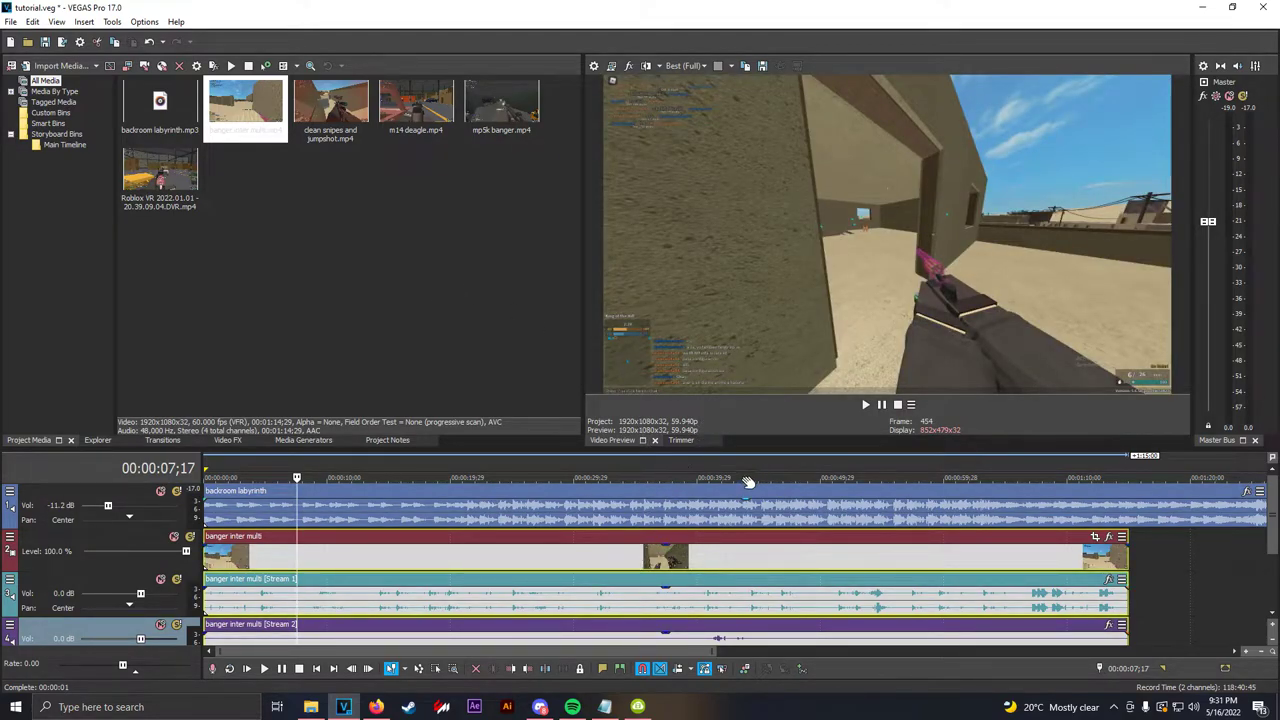
{"action": "scroll", "coordinate": [748, 482], "scroll_direction": "down", "scroll_amount": 1}
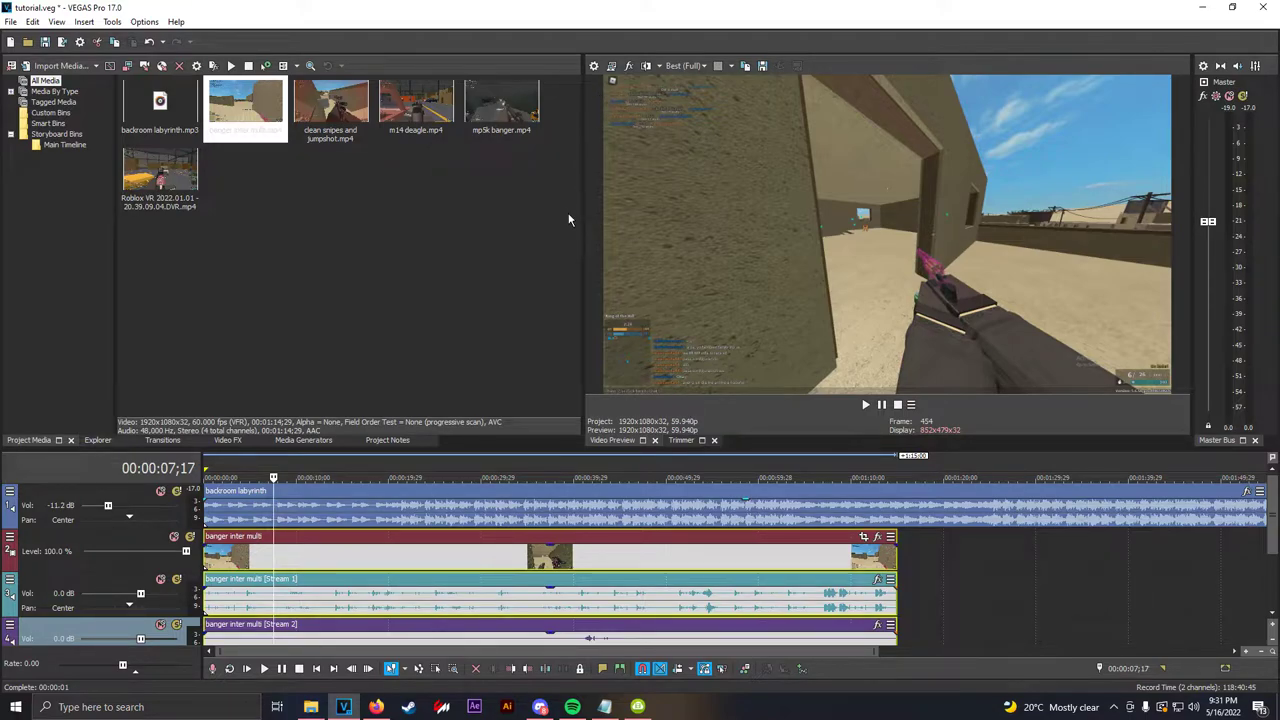
- Check the project's video properties, including its resolution and frame rate
{"action": "left_click", "coordinate": [597, 72]}
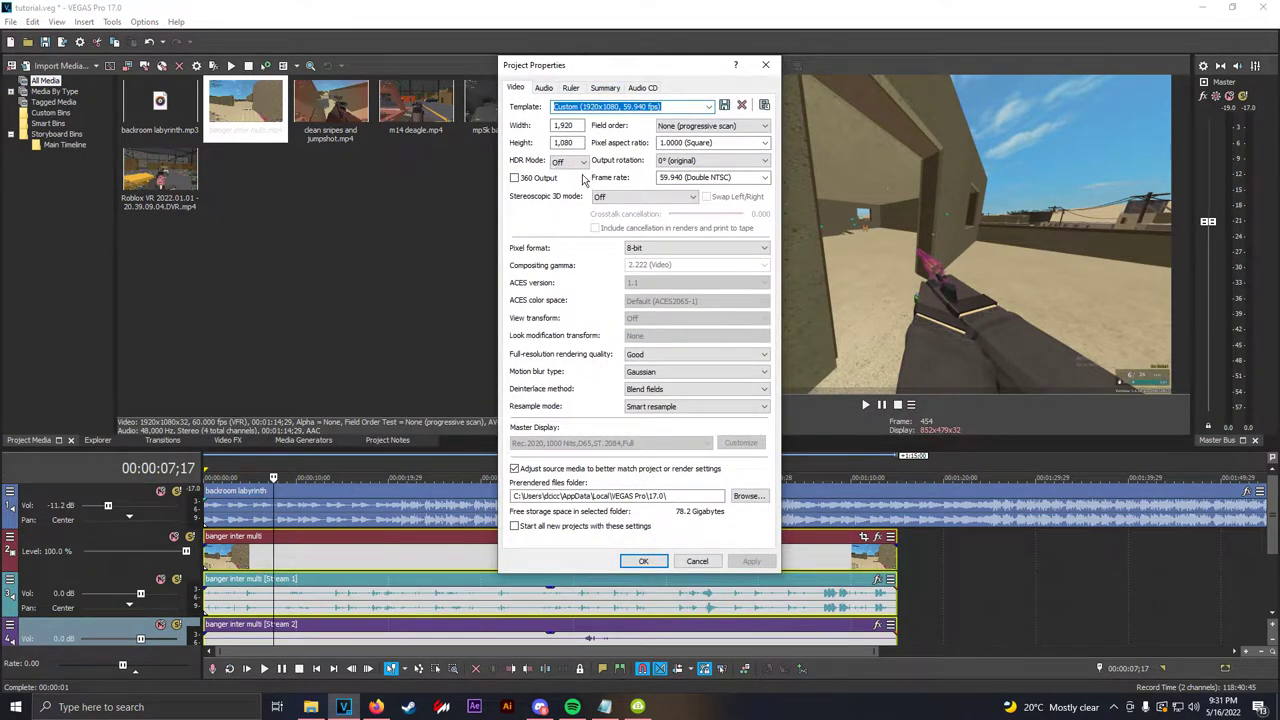
{"action": "left_click", "coordinate": [663, 566]}
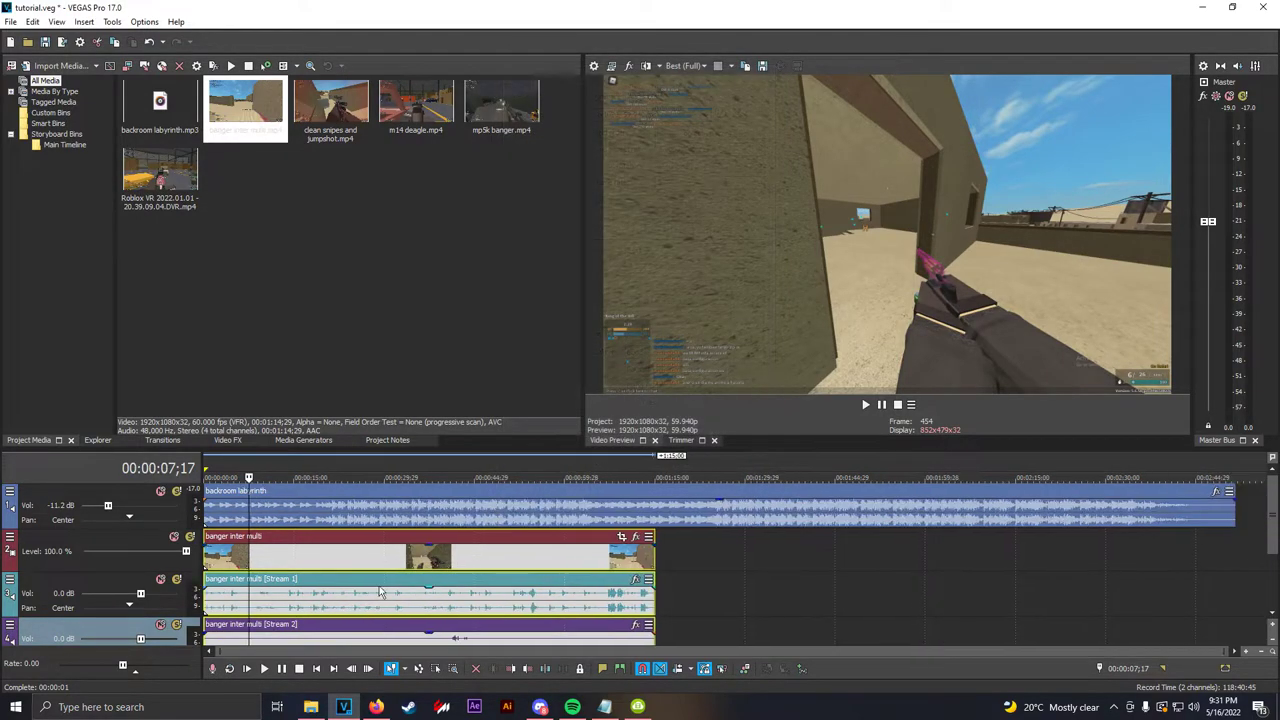
- Disable resampling on the banger inter multi video event alone, without its audio streams
{"action": "right_click", "coordinate": [244, 571]}
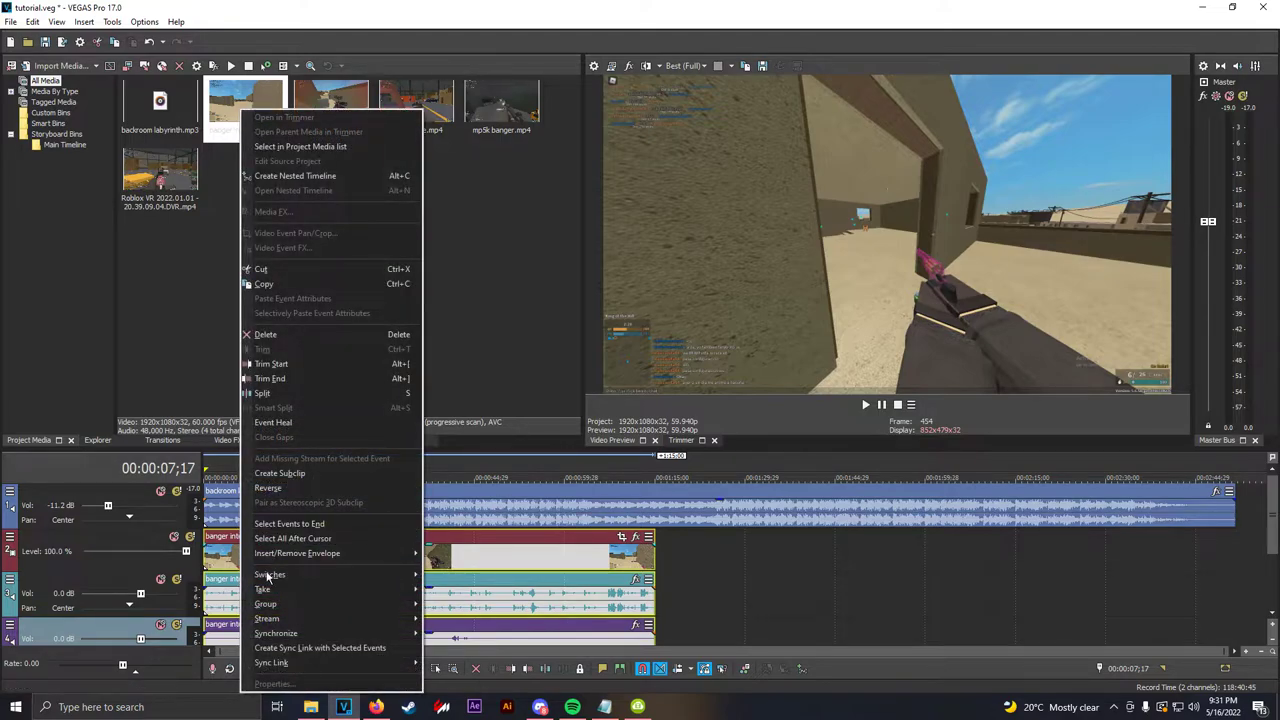
{"action": "left_click", "coordinate": [500, 384]}
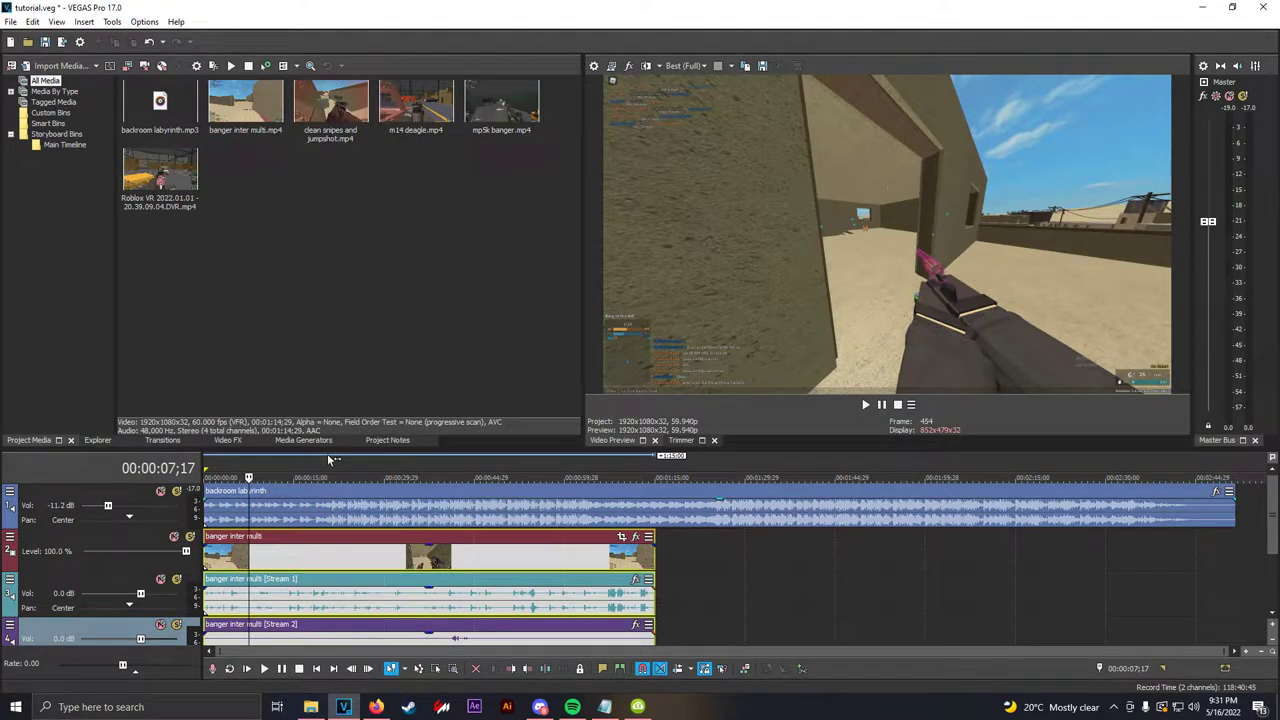
{"action": "scroll", "coordinate": [290, 547], "scroll_direction": "up", "scroll_amount": 2}
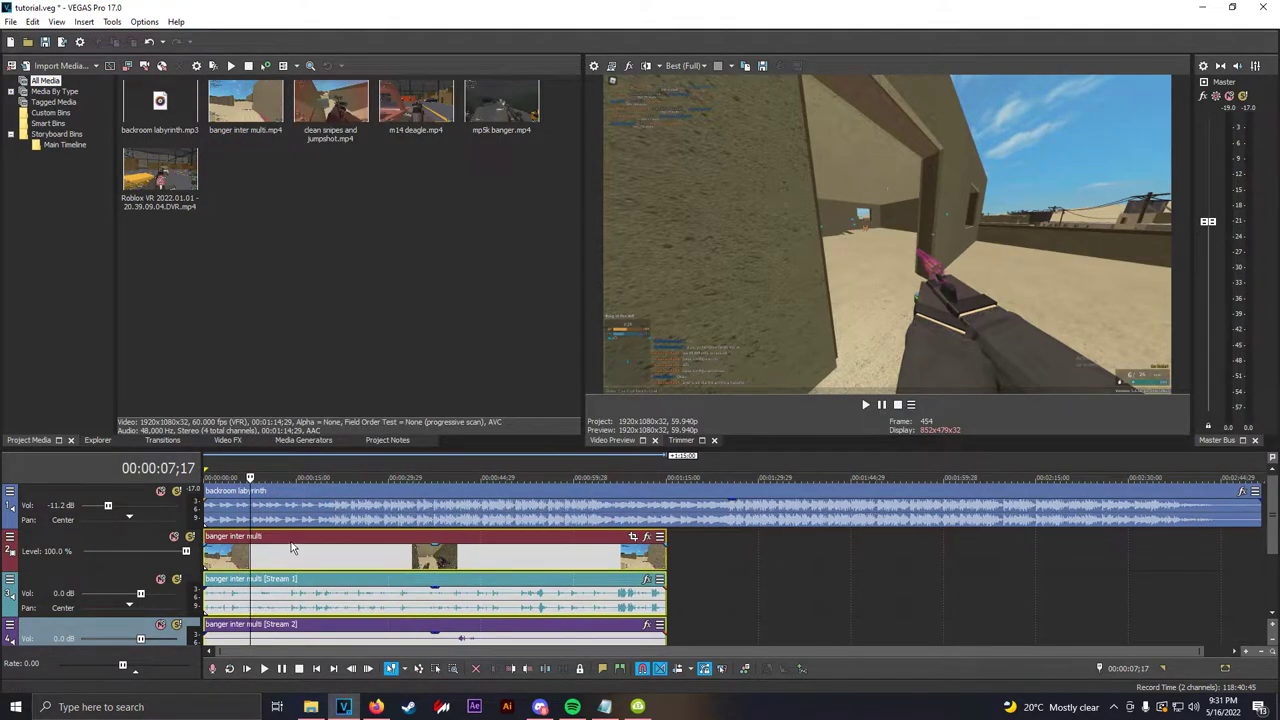
{"action": "scroll", "coordinate": [284, 556], "scroll_direction": "down", "scroll_amount": 1}
{"action": "scroll", "coordinate": [281, 566], "scroll_direction": "down", "scroll_amount": 1}
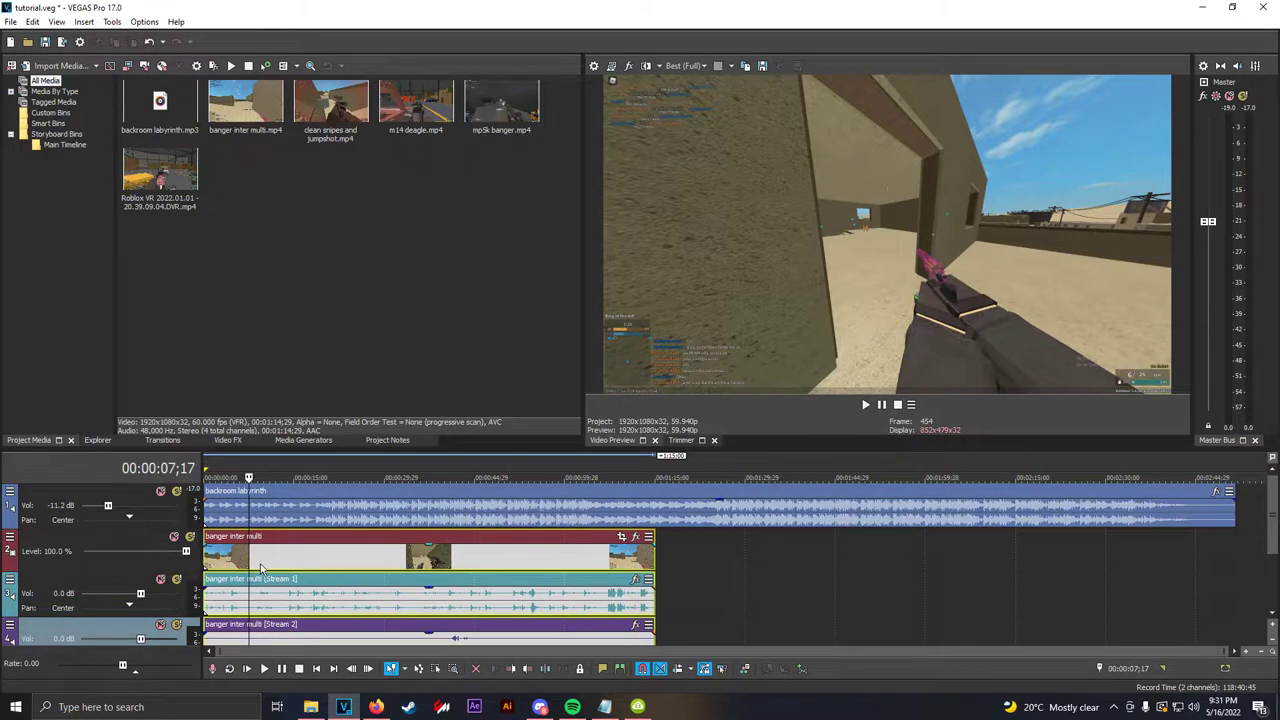
{"action": "right_click", "coordinate": [261, 567]}
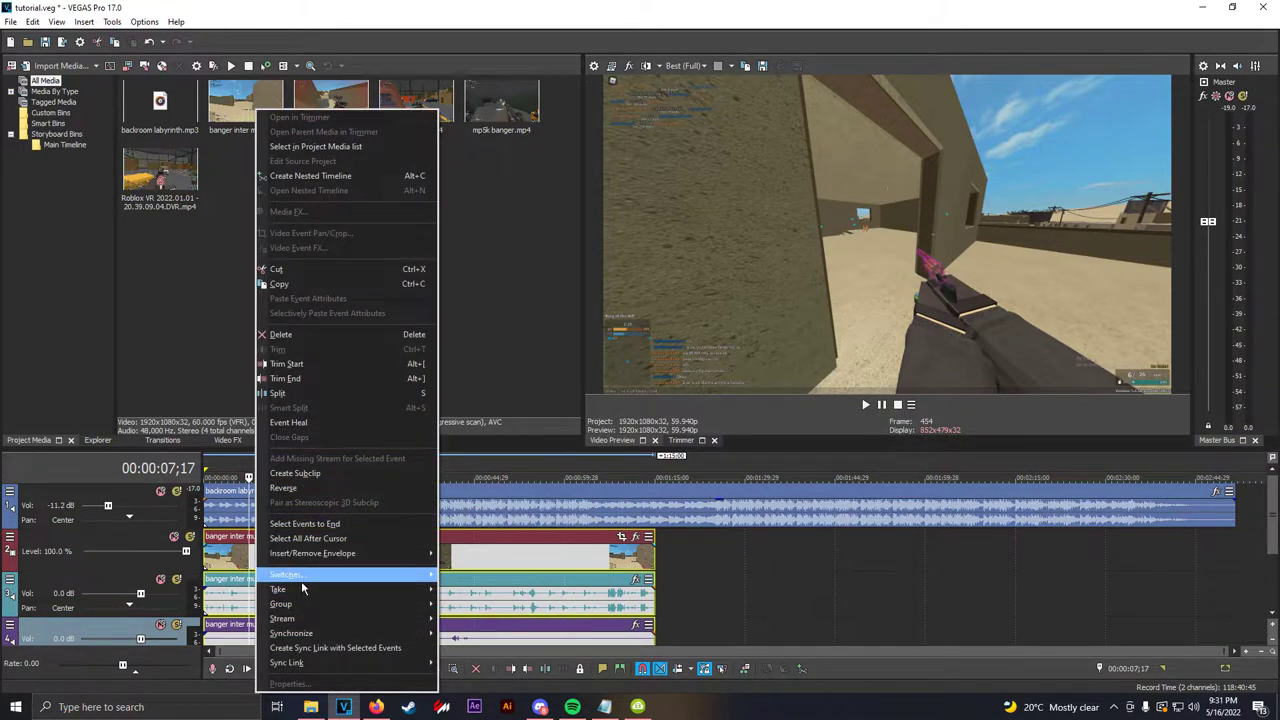
{"action": "left_click", "coordinate": [232, 570]}
{"action": "left_click", "coordinate": [247, 567]}
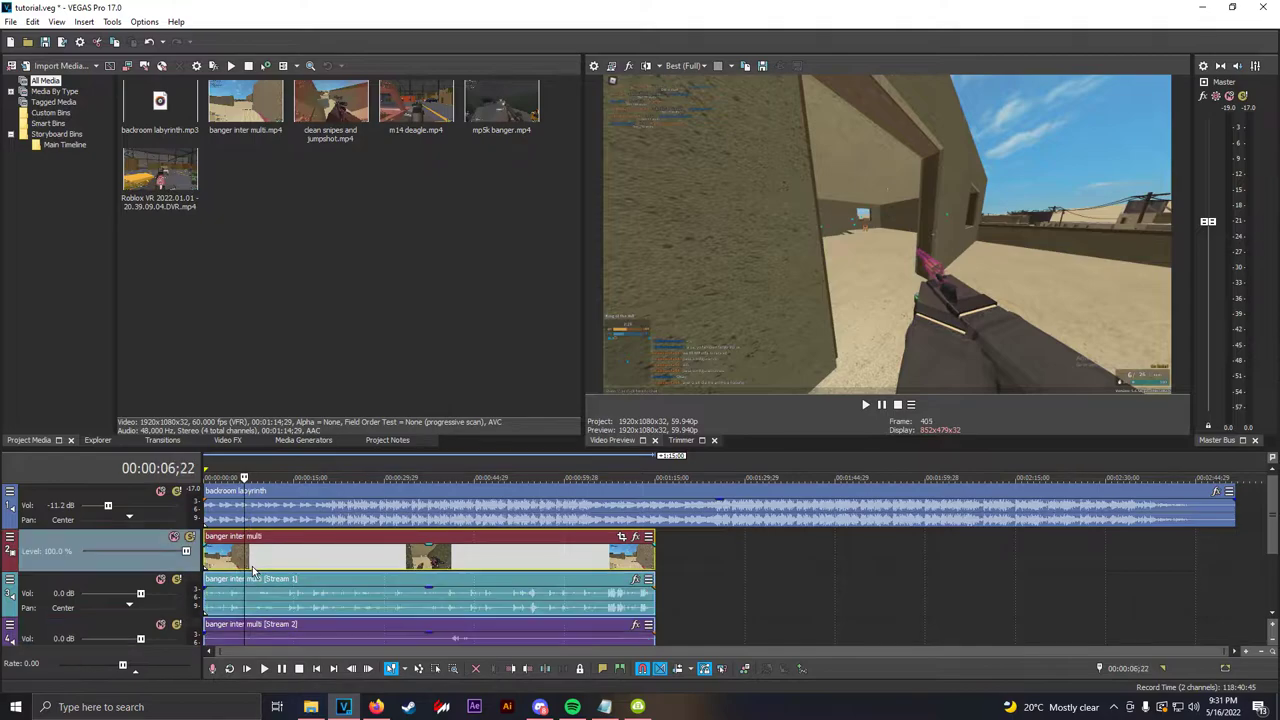
{"action": "right_click", "coordinate": [249, 567]}
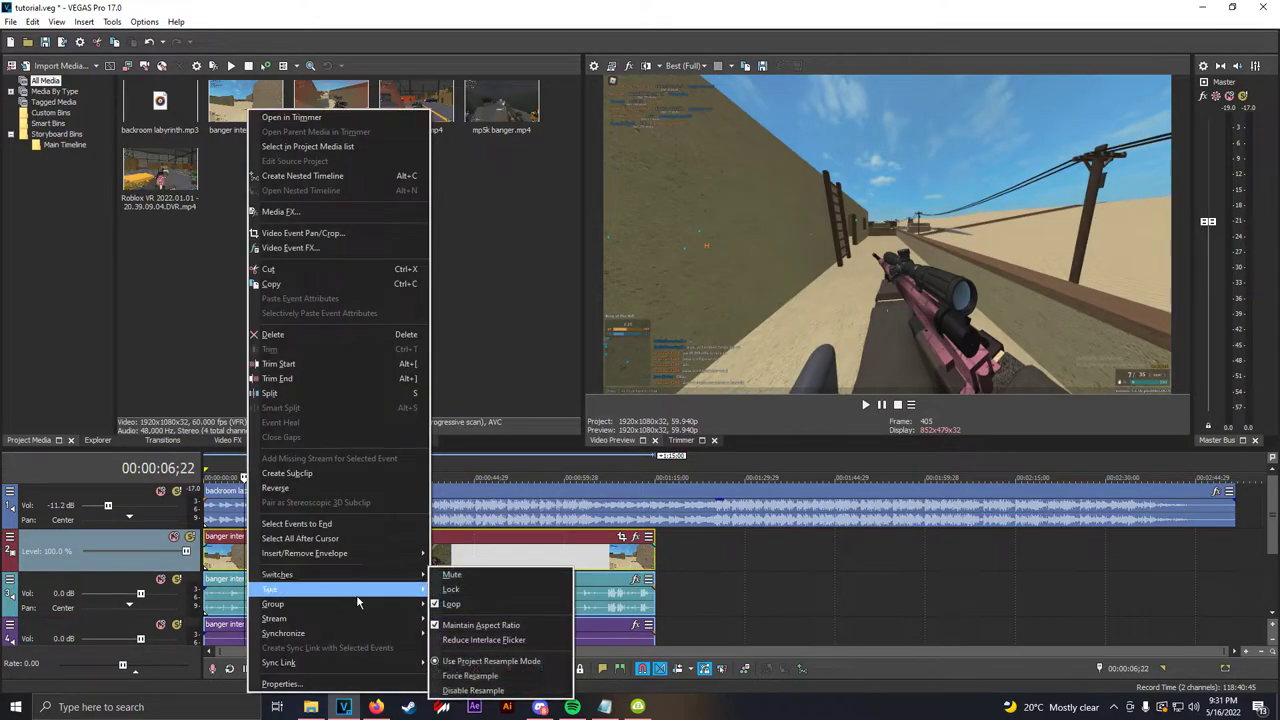
{"action": "left_click", "coordinate": [474, 691]}
- Scrub through the banger inter multi clip to find where the sniping sequence worth keeping begins
{"action": "scroll", "coordinate": [395, 615], "scroll_direction": "up", "scroll_amount": 2}
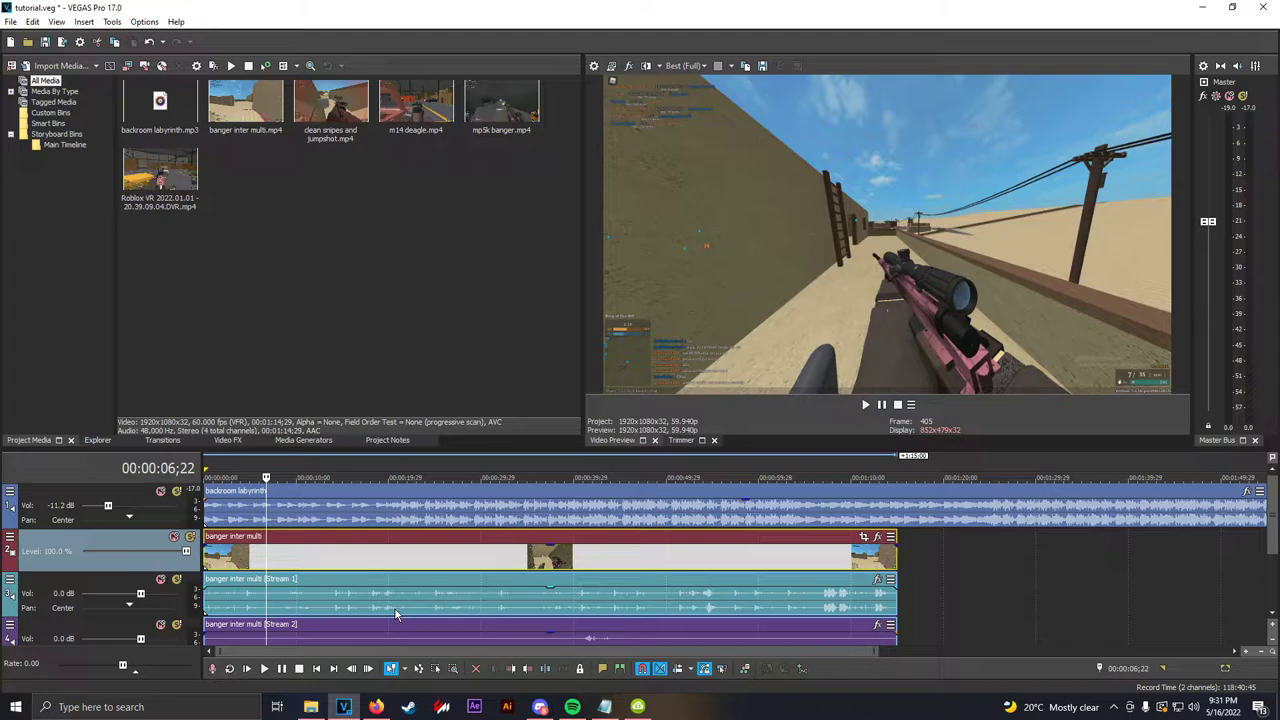
{"action": "scroll", "coordinate": [420, 585], "scroll_direction": "down", "scroll_amount": 2}
{"action": "left_click", "coordinate": [446, 556]}
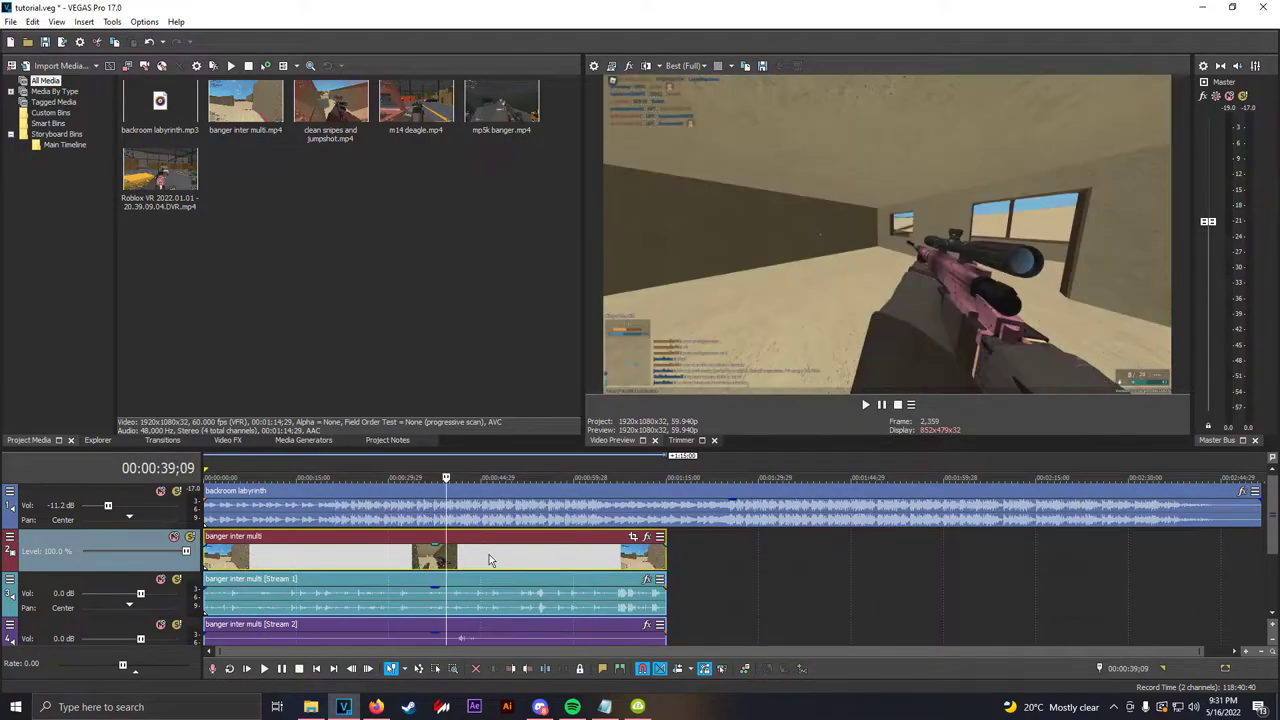
{"action": "left_click", "coordinate": [482, 560]}
{"action": "left_click", "coordinate": [403, 561]}
{"action": "left_click", "coordinate": [353, 562]}
{"action": "left_click", "coordinate": [281, 563]}
{"action": "left_click", "coordinate": [413, 566]}
{"action": "left_click", "coordinate": [466, 569]}
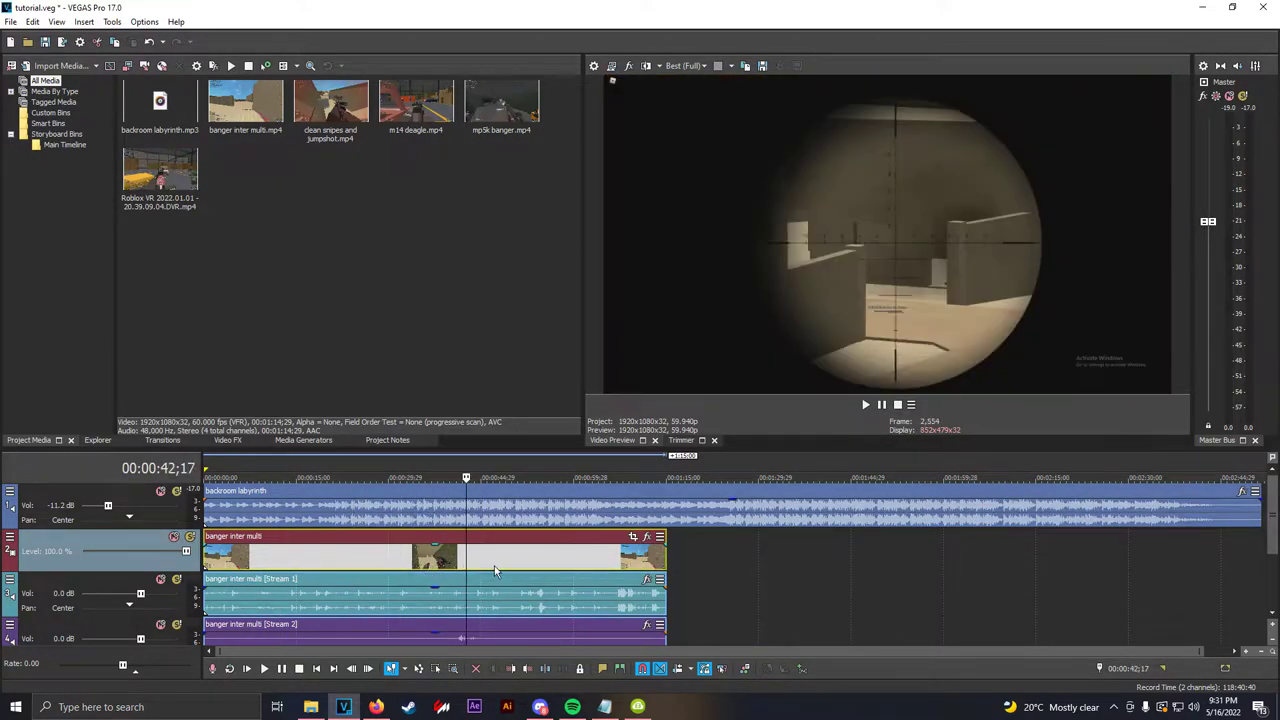
{"action": "left_click", "coordinate": [490, 569]}
{"action": "left_click", "coordinate": [462, 567]}
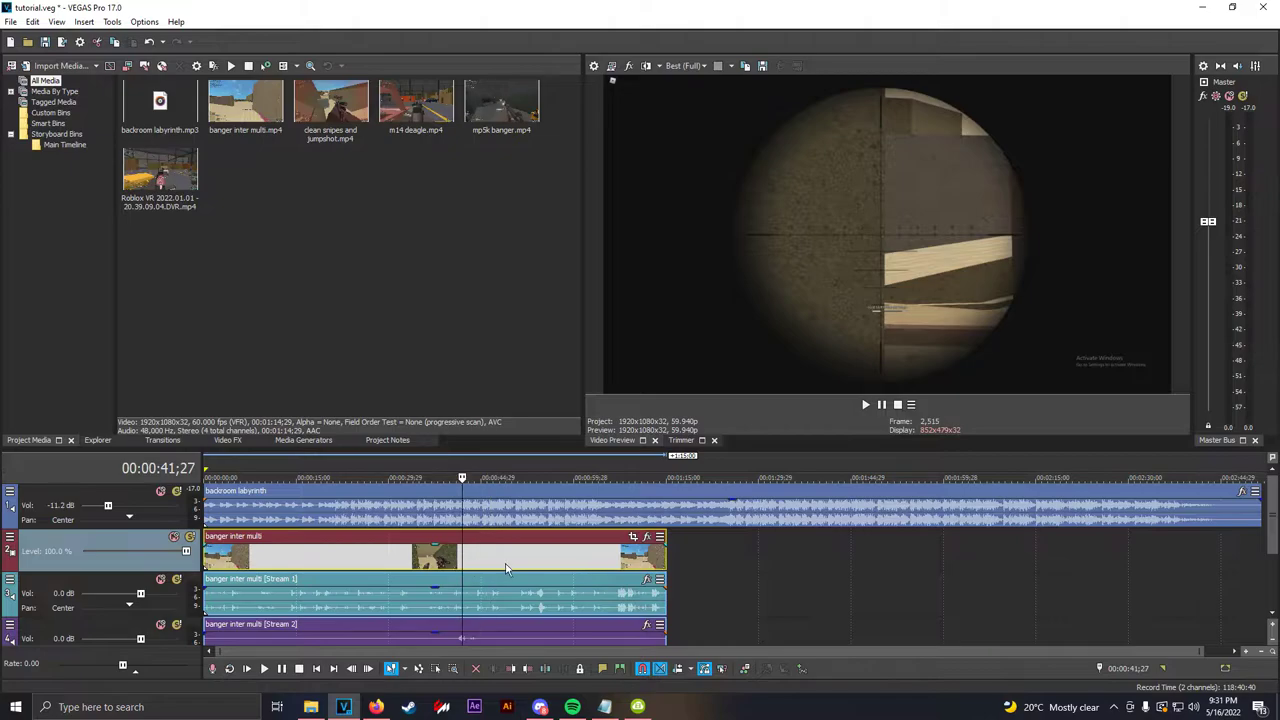
{"action": "left_click", "coordinate": [520, 567]}
{"action": "left_click", "coordinate": [532, 567]}
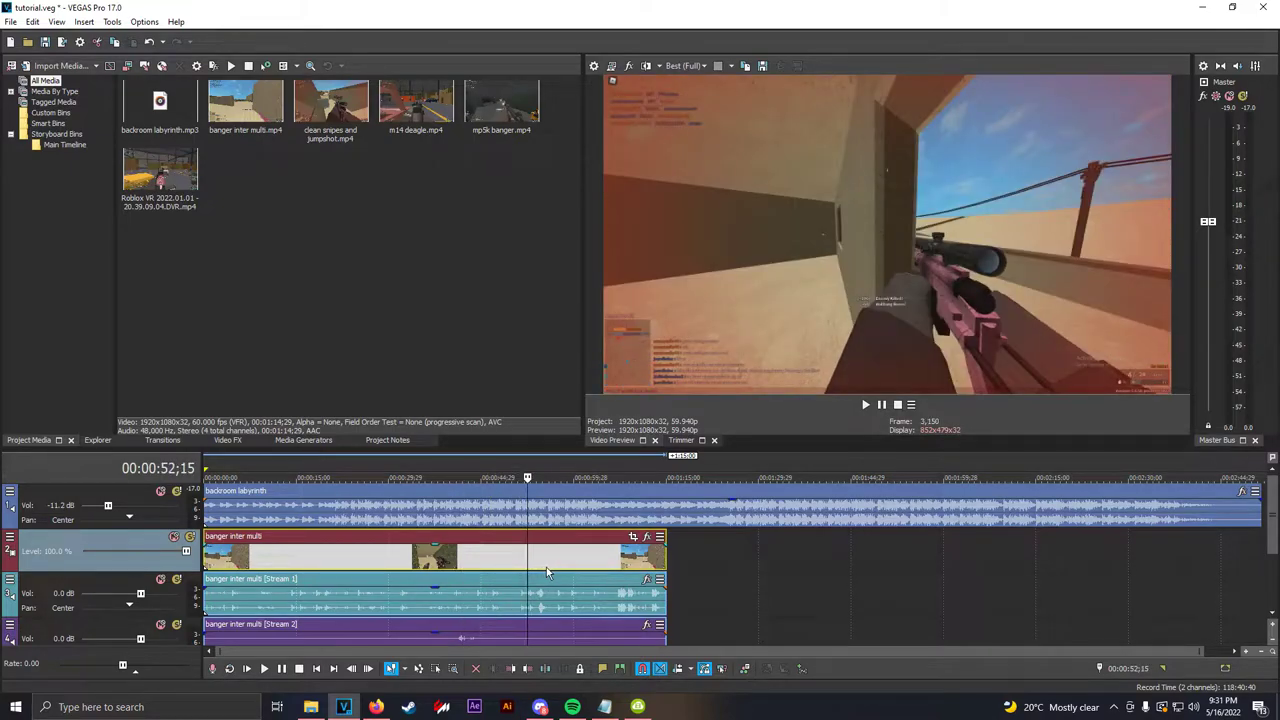
- Split the banger inter multi clip and its audio streams at 00:00:50;11
{"action": "scroll", "coordinate": [546, 567], "scroll_direction": "up", "scroll_amount": 3}
{"action": "left_click", "coordinate": [716, 587]}
{"action": "left_click", "coordinate": [708, 583]}
{"action": "left_click", "coordinate": [701, 568]}
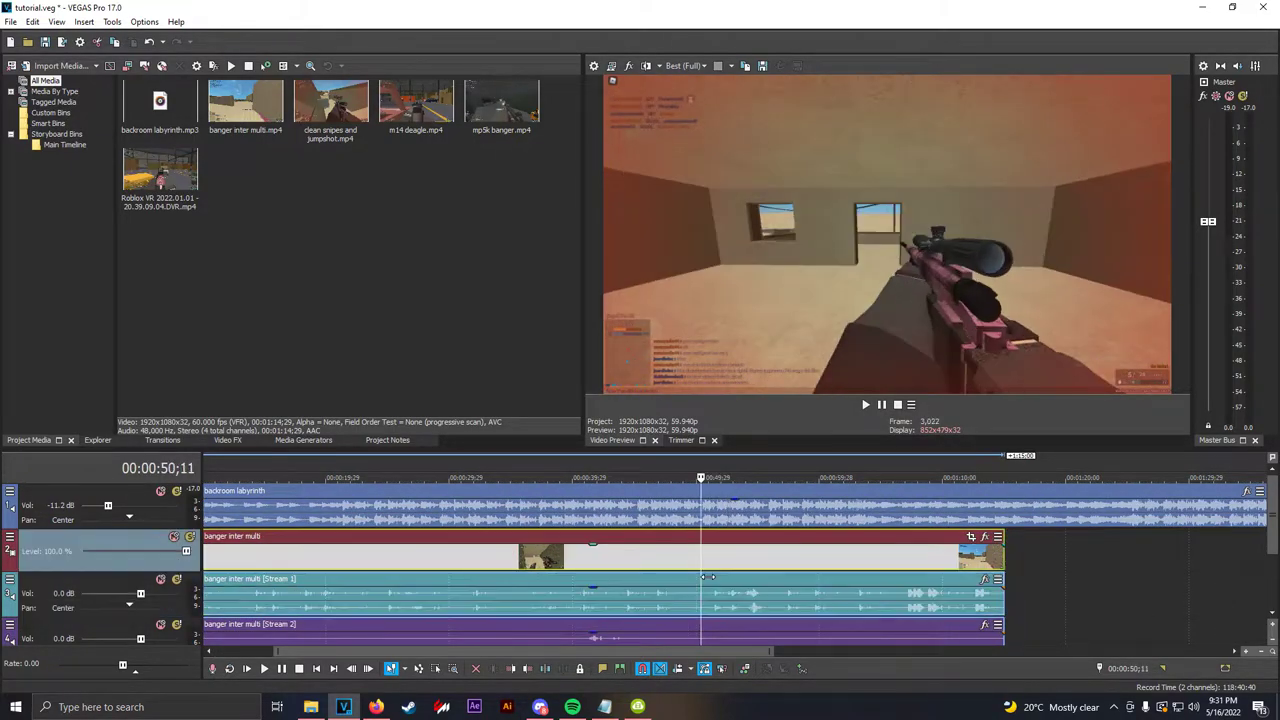
{"action": "scroll", "coordinate": [698, 580], "scroll_direction": "down", "scroll_amount": 3}
{"action": "scroll", "coordinate": [583, 587], "scroll_direction": "up", "scroll_amount": 3}
{"action": "scroll", "coordinate": [578, 586], "scroll_direction": "down", "scroll_amount": 3}
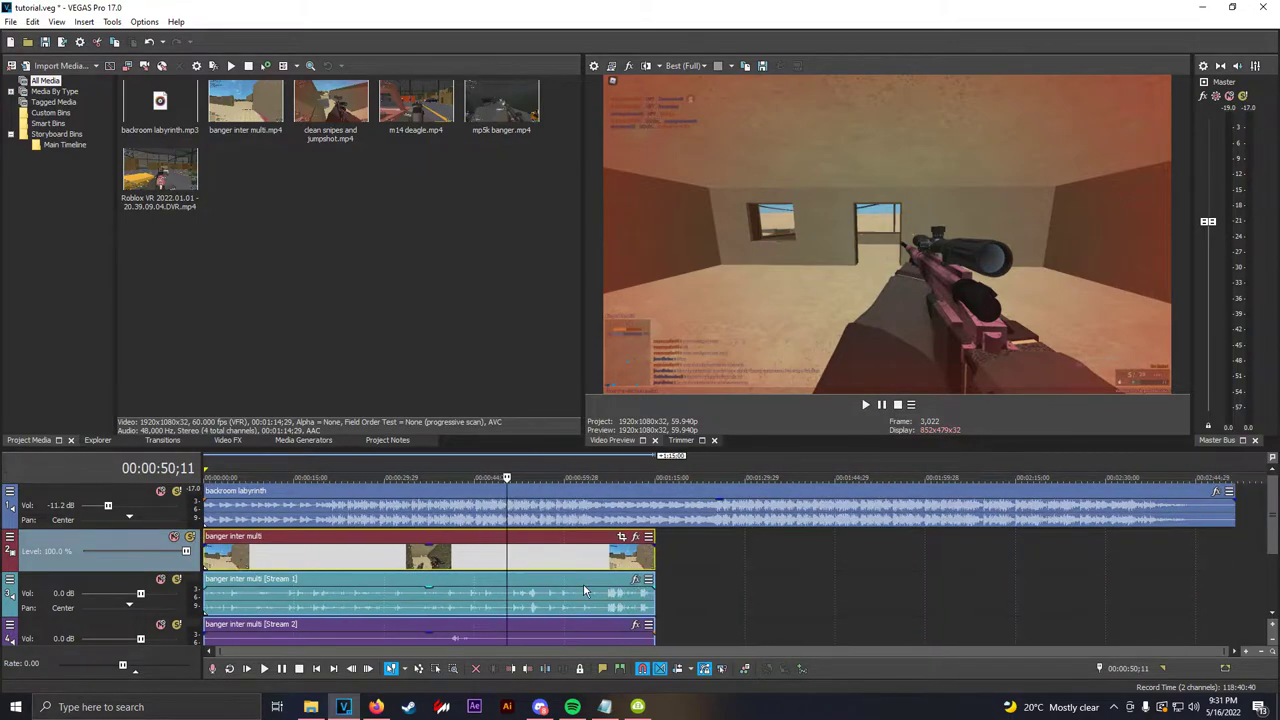
{"action": "left_click", "coordinate": [520, 612]}
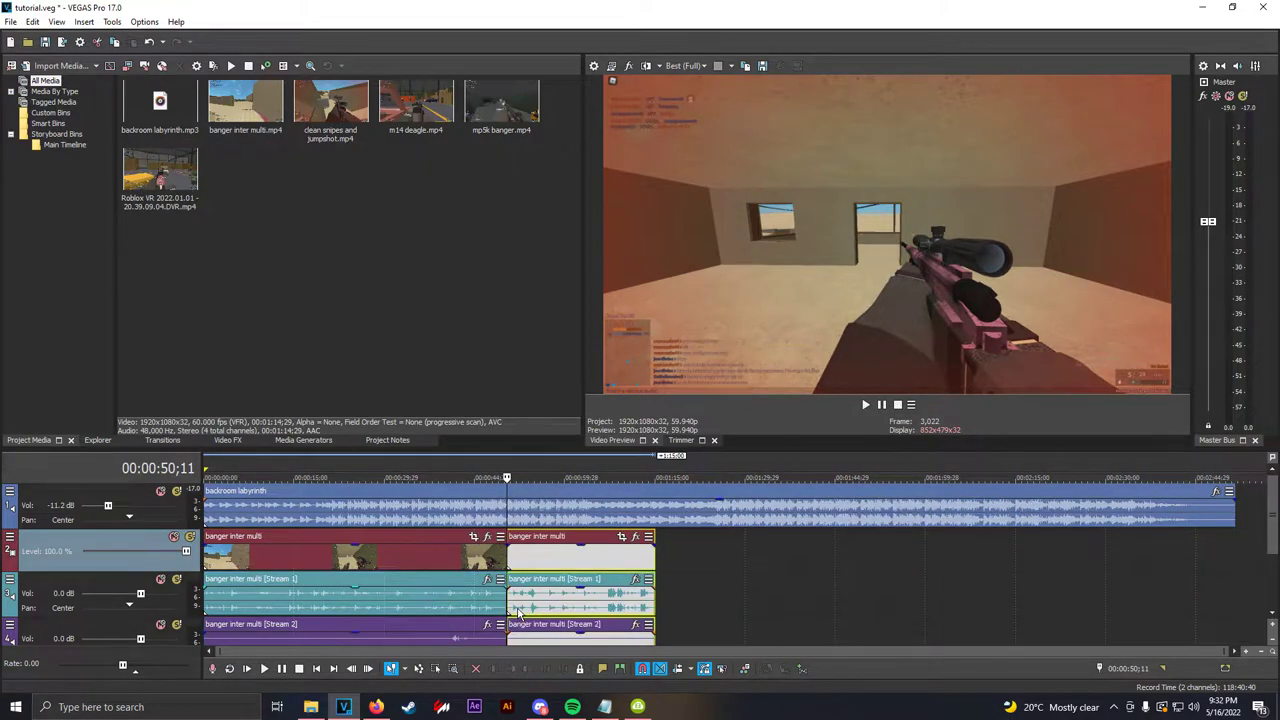
- Delete the part of the clip before the split and move the remaining part to the timeline's start
{"action": "right_click", "coordinate": [418, 556]}
{"action": "left_click", "coordinate": [446, 336]}
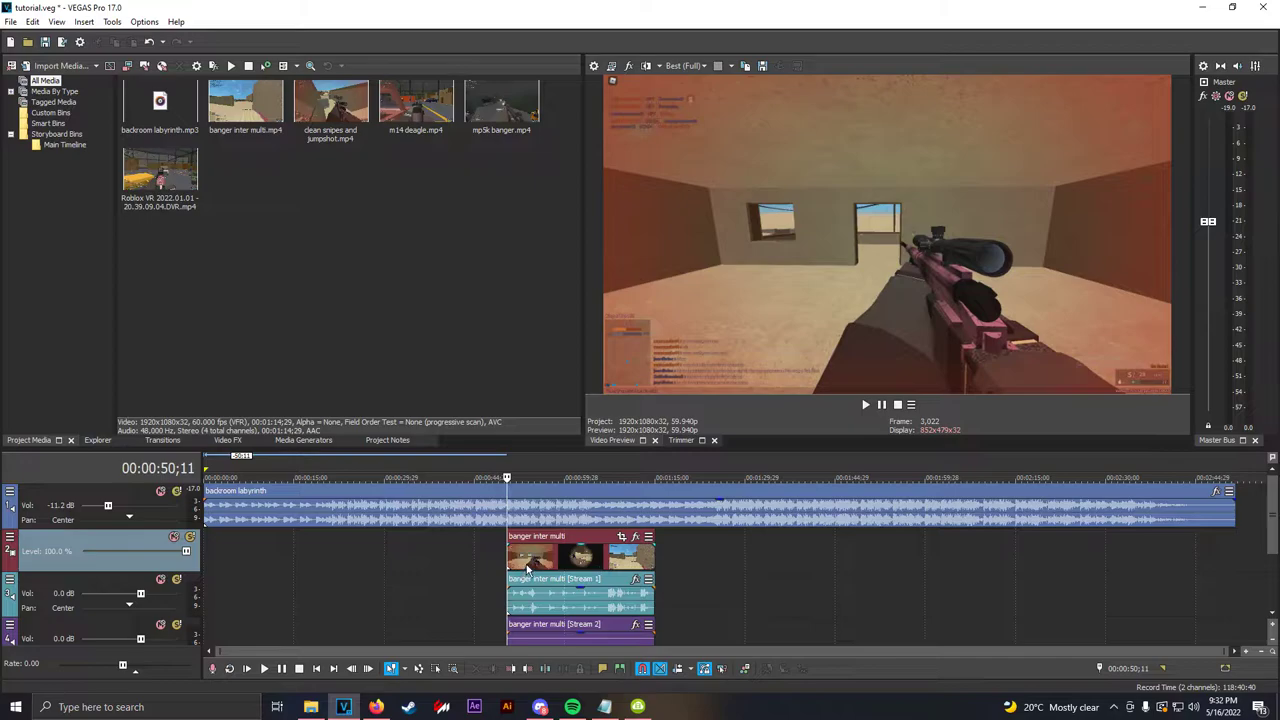
{"action": "left_click_drag", "start_coordinate": [527, 569], "coordinate": [222, 569]}
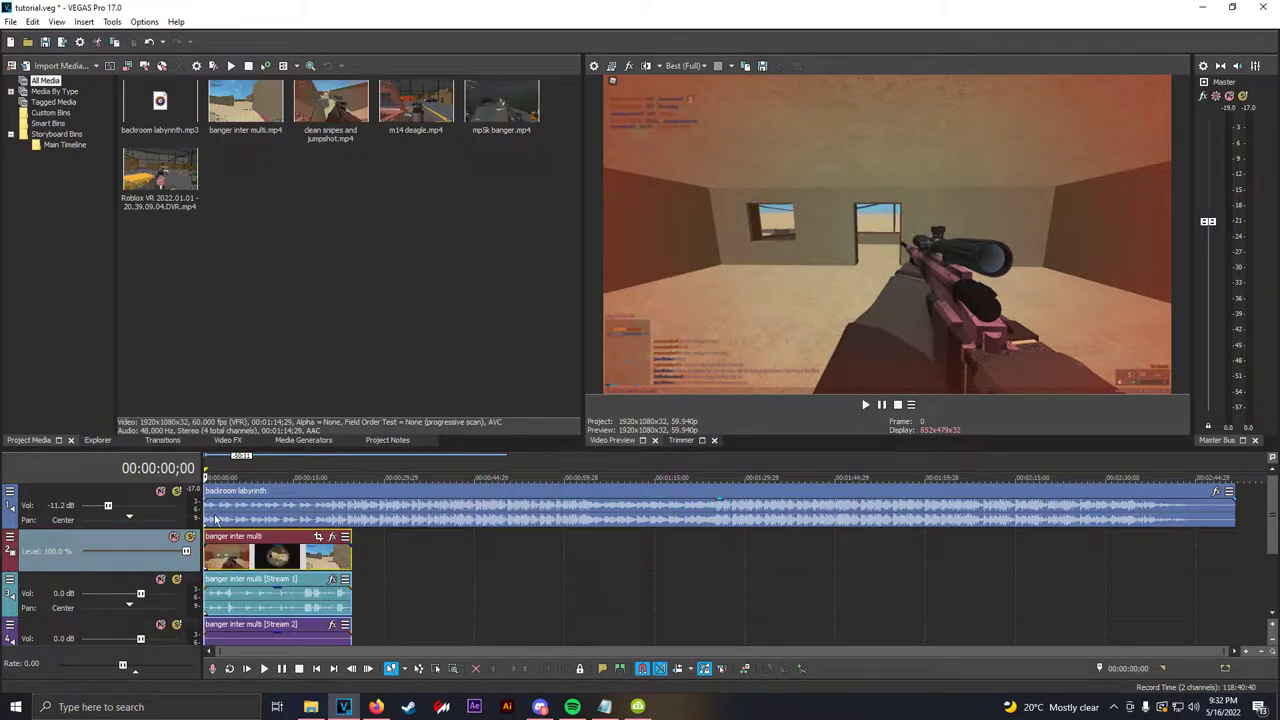
- Play the shortened clip with the song from near the timeline's start to check how they go together
{"action": "left_click", "coordinate": [216, 519]}
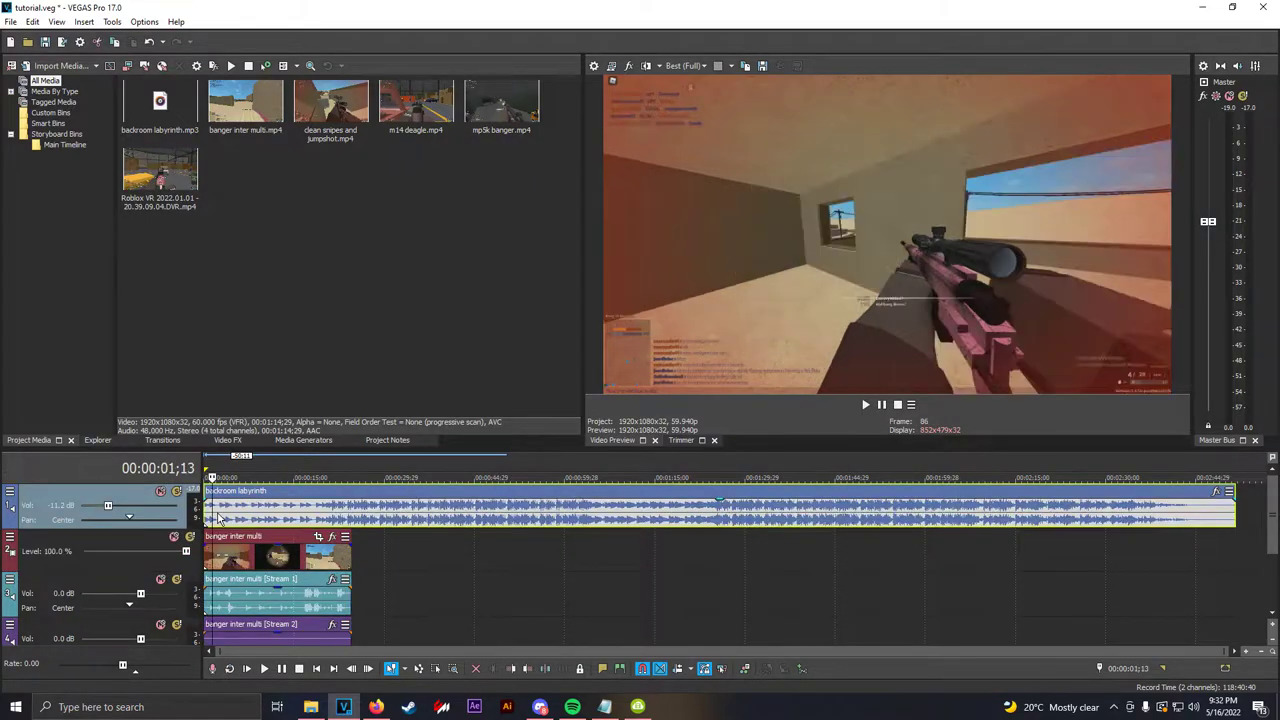
{"action": "left_click", "coordinate": [235, 563]}
{"action": "left_click", "coordinate": [247, 606]}
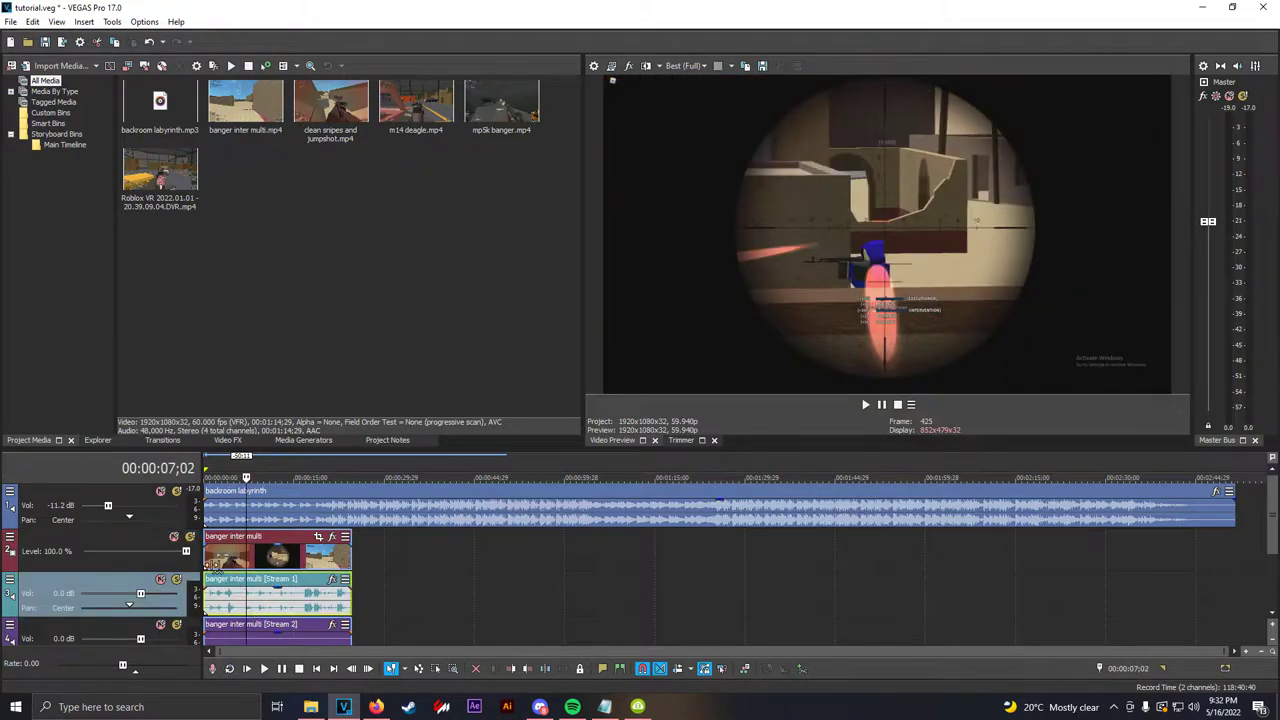
{"action": "left_click", "coordinate": [209, 564]}
{"action": "key", "text": "space"}
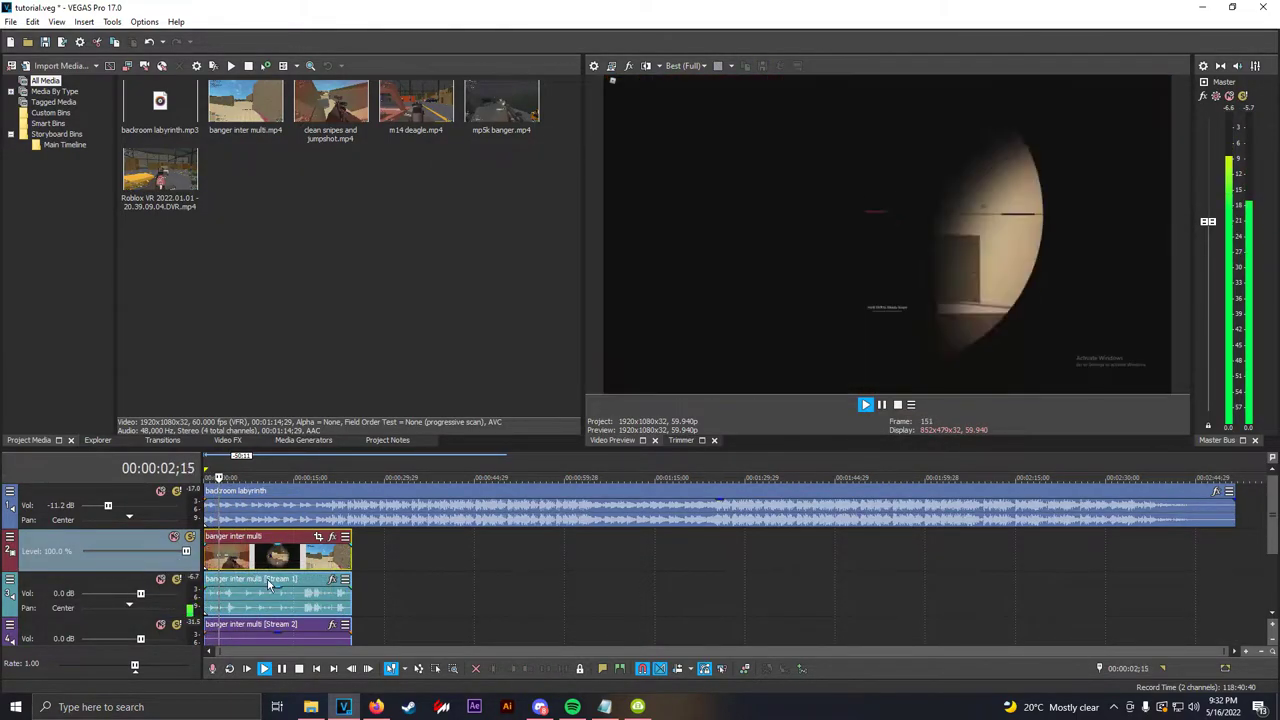
{"action": "key", "text": "space"}
- Clear the grouping of the banger inter multi clip so its video and audio streams are separate
{"action": "scroll", "coordinate": [298, 593], "scroll_direction": "up", "scroll_amount": 2}
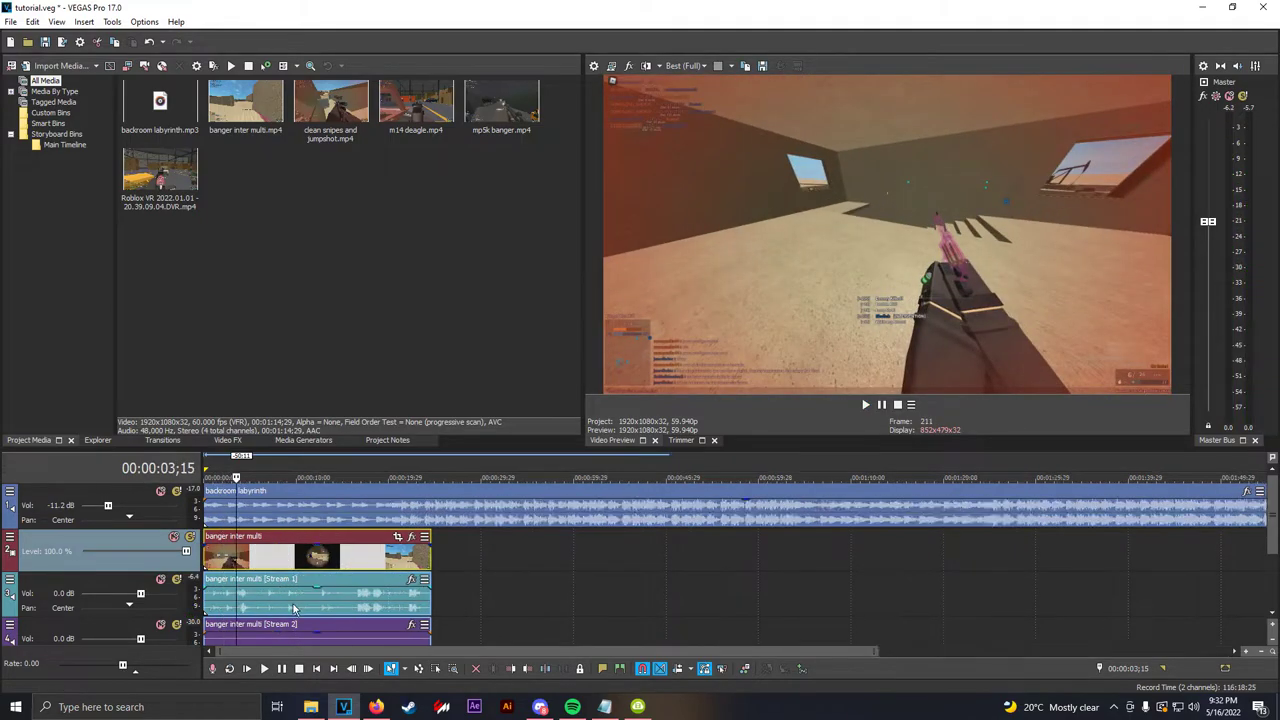
{"action": "scroll", "coordinate": [262, 609], "scroll_direction": "down", "scroll_amount": 1}
{"action": "scroll", "coordinate": [263, 590], "scroll_direction": "up", "scroll_amount": 1}
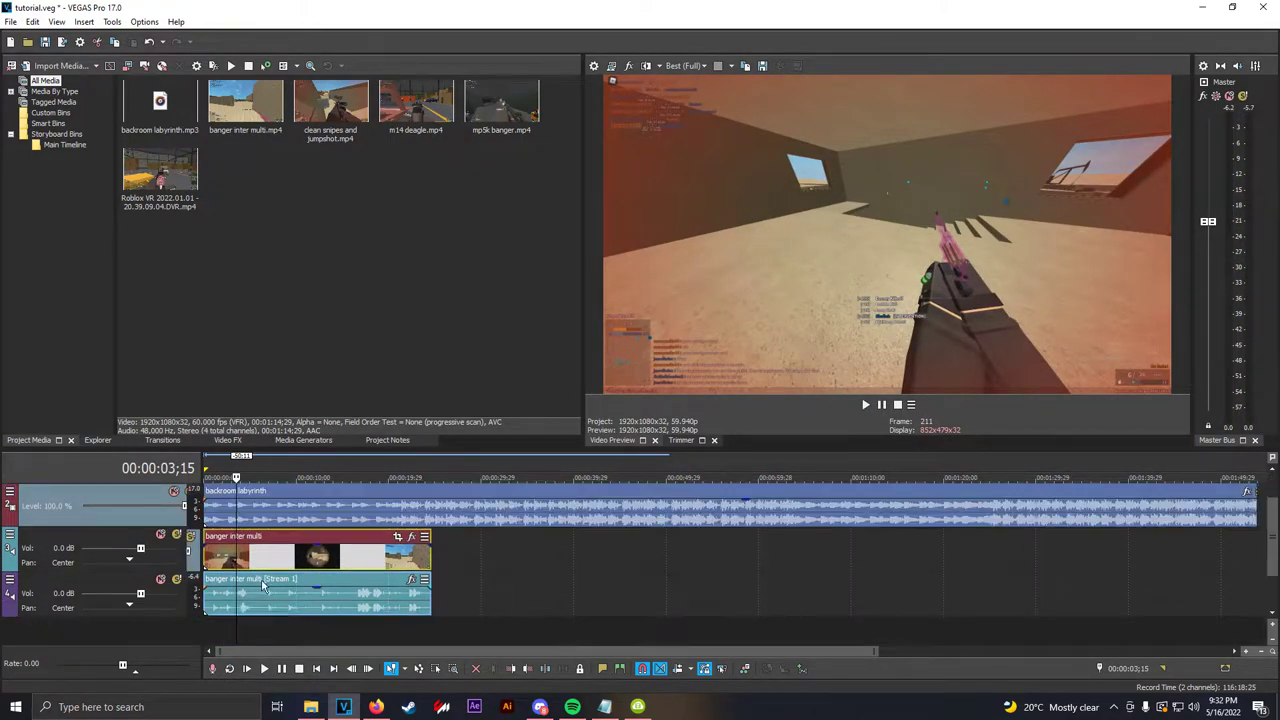
{"action": "scroll", "coordinate": [248, 594], "scroll_direction": "down", "scroll_amount": 1}
{"action": "scroll", "coordinate": [262, 618], "scroll_direction": "up", "scroll_amount": 1}
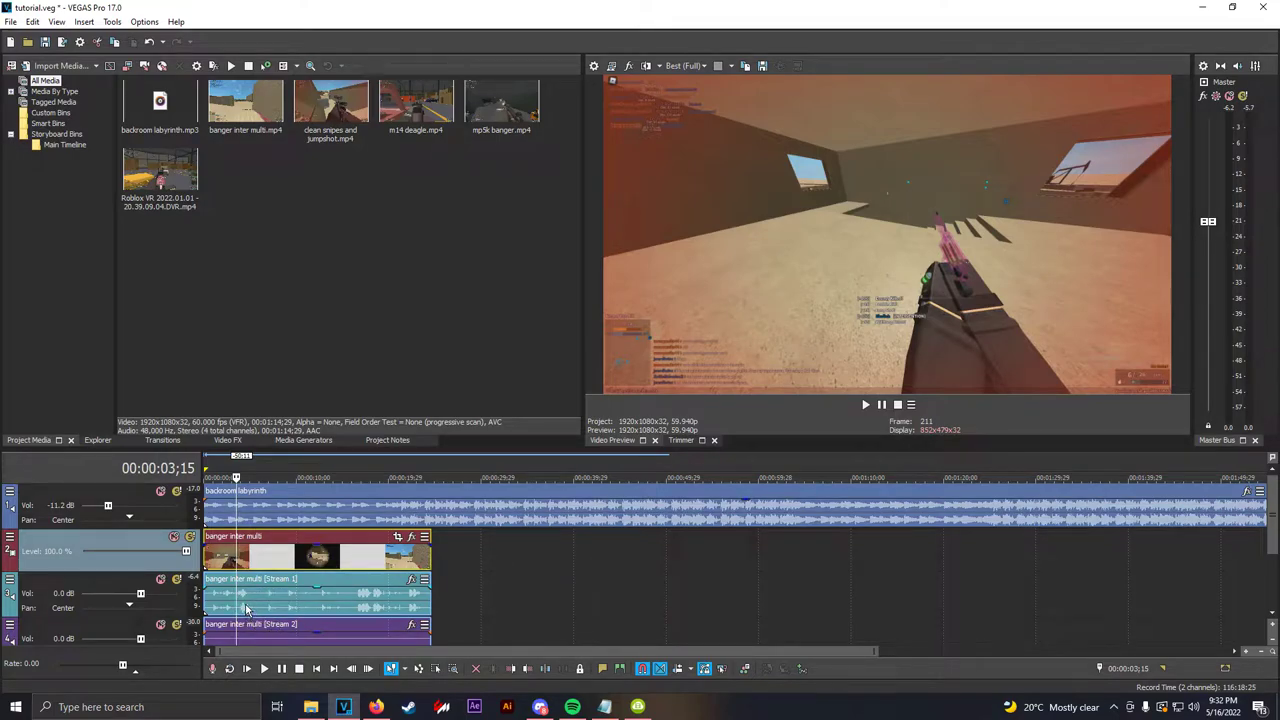
{"action": "scroll", "coordinate": [248, 610], "scroll_direction": "down", "scroll_amount": 1}
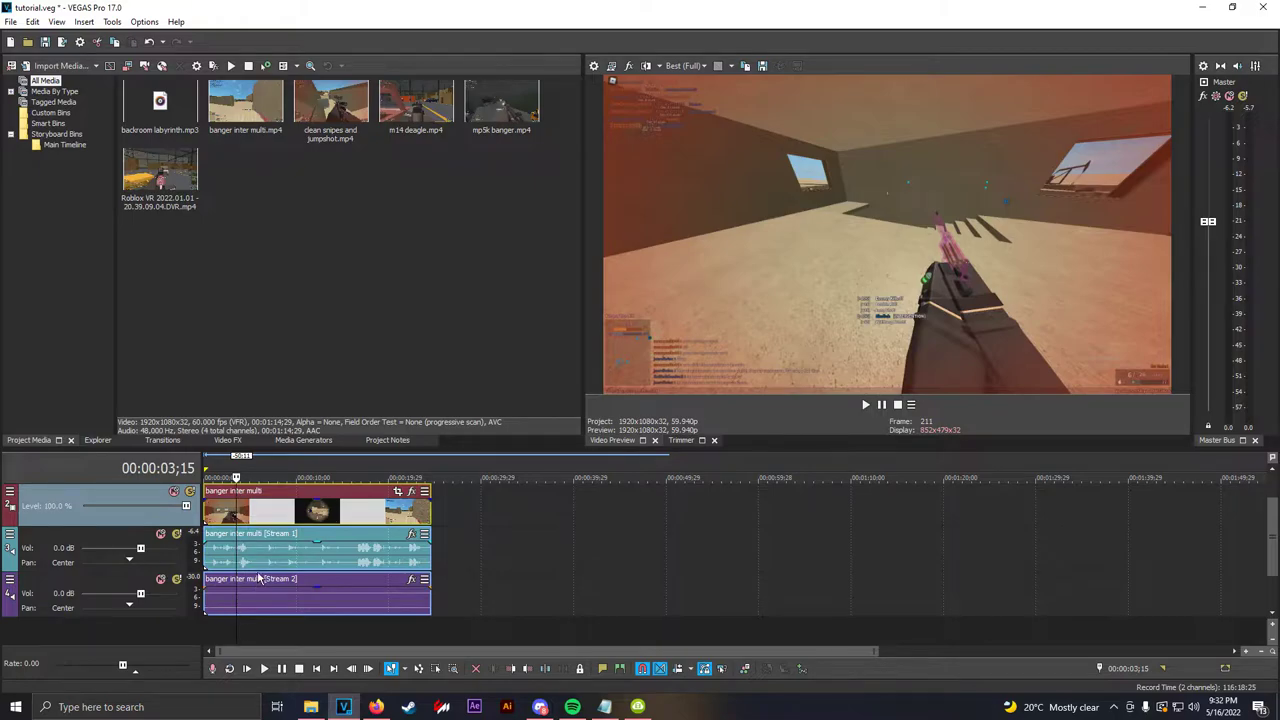
{"action": "right_click", "coordinate": [254, 572]}
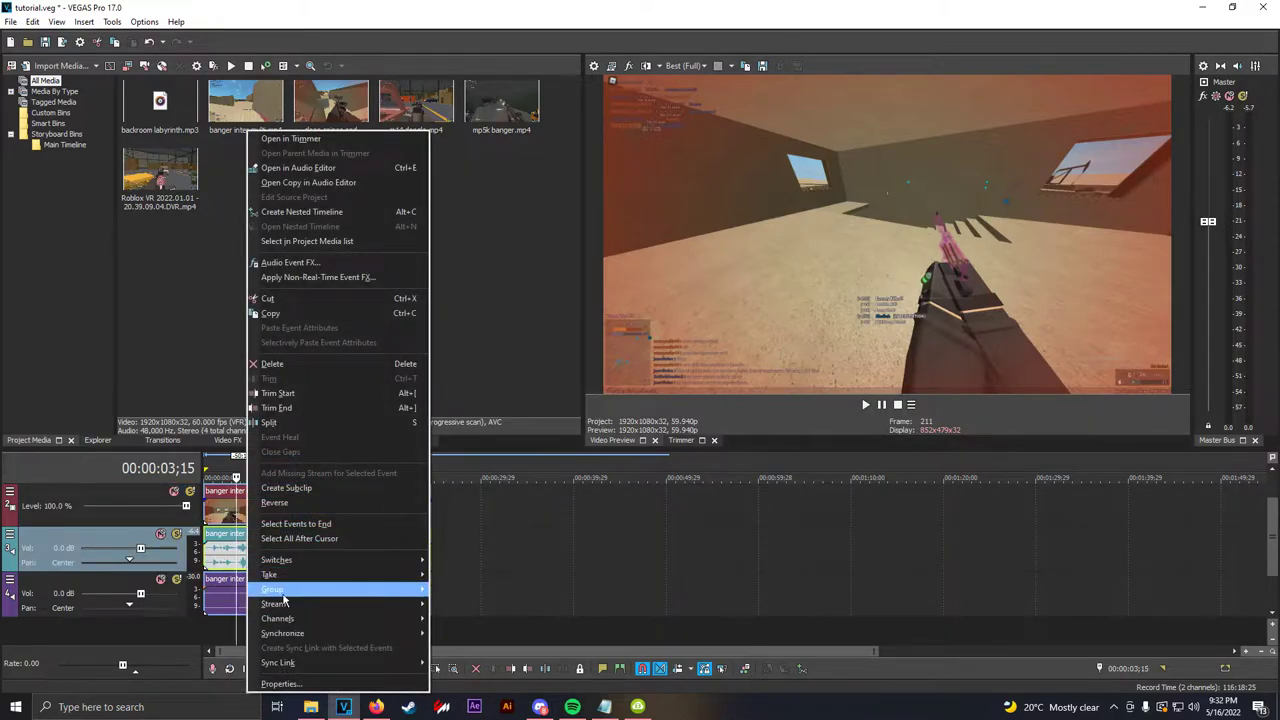
{"action": "mouse_move", "coordinate": [420, 590]}
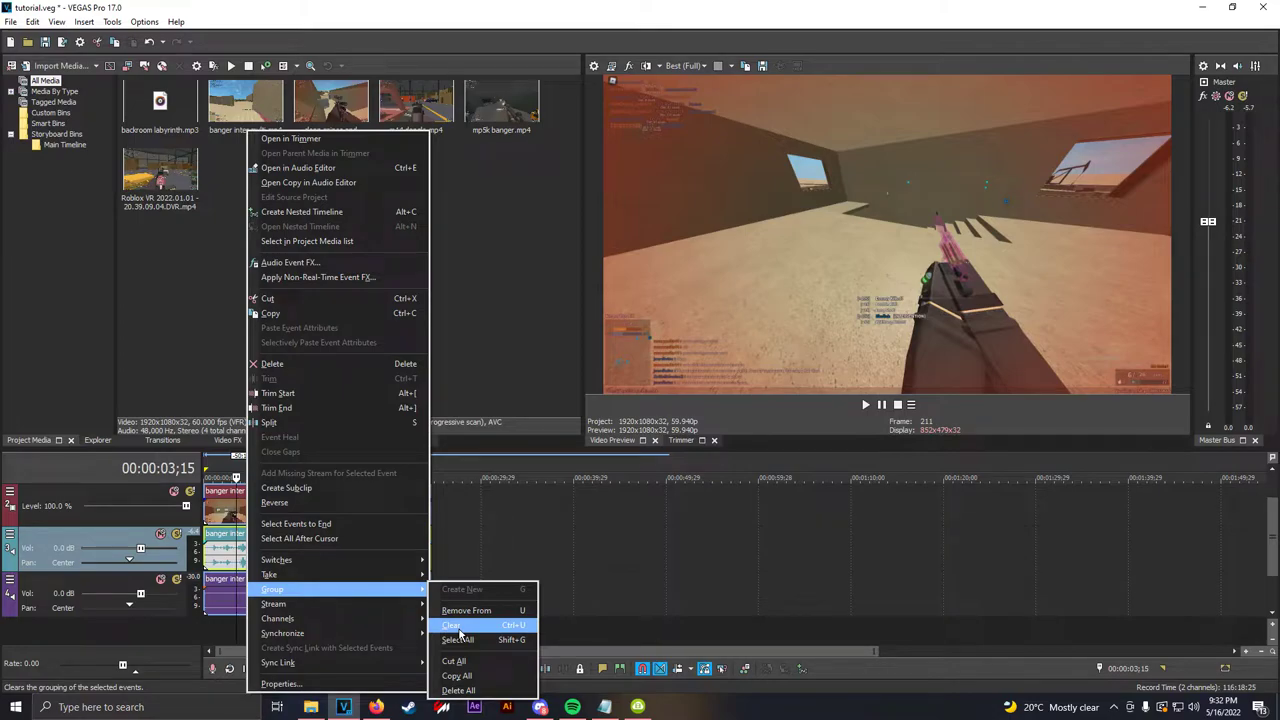
{"action": "left_click", "coordinate": [455, 627]}
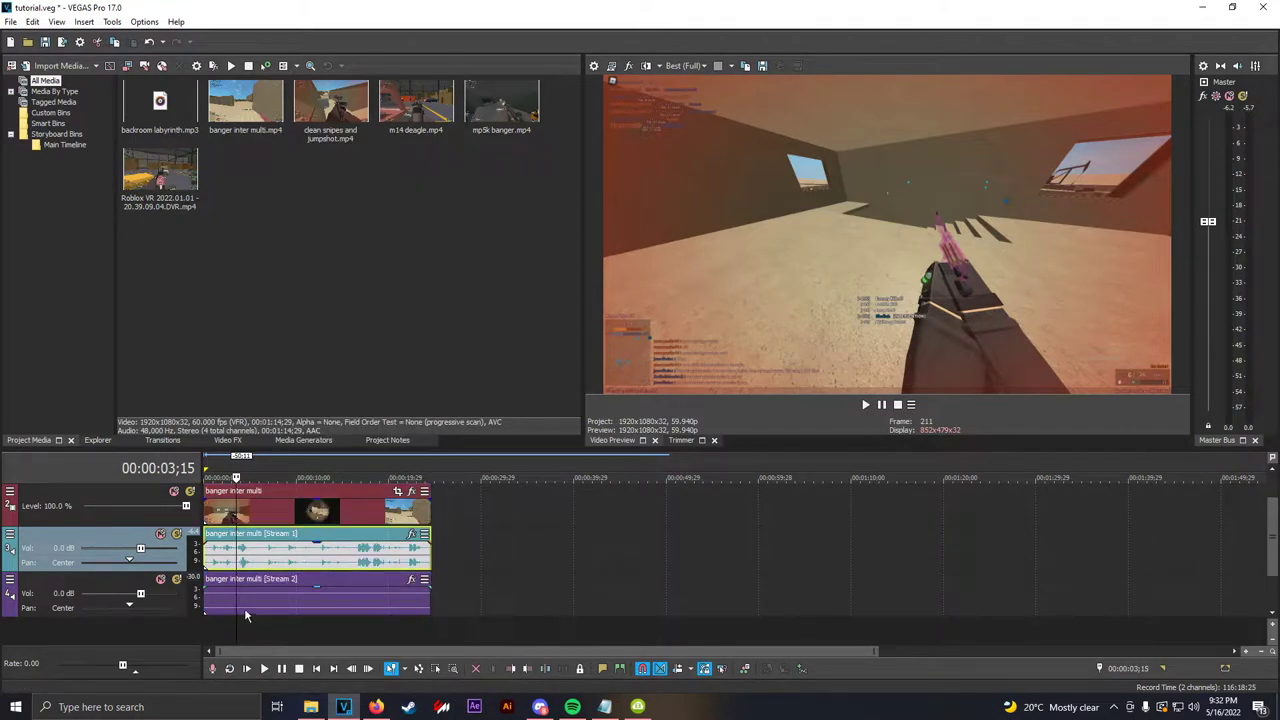
{"action": "left_click", "coordinate": [290, 580]}
{"action": "right_click", "coordinate": [260, 570]}
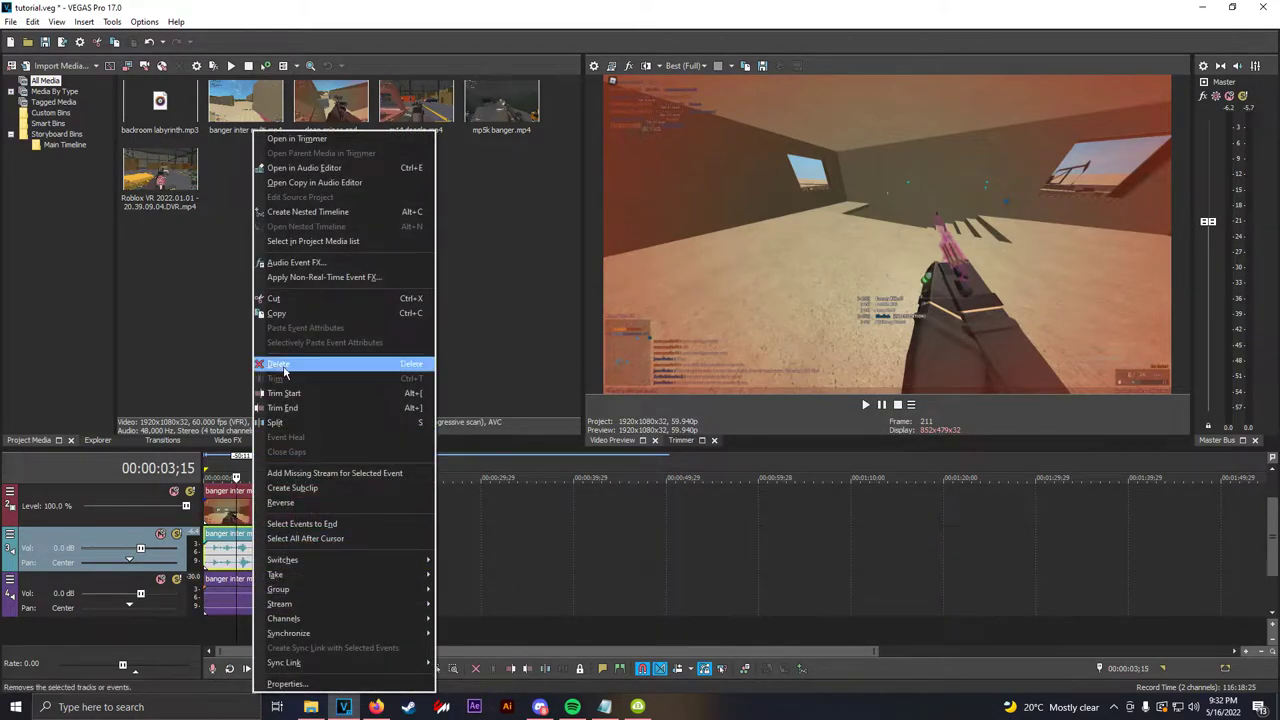
{"action": "left_click", "coordinate": [240, 510]}
{"action": "right_click", "coordinate": [244, 518]}
{"action": "left_click", "coordinate": [232, 512]}
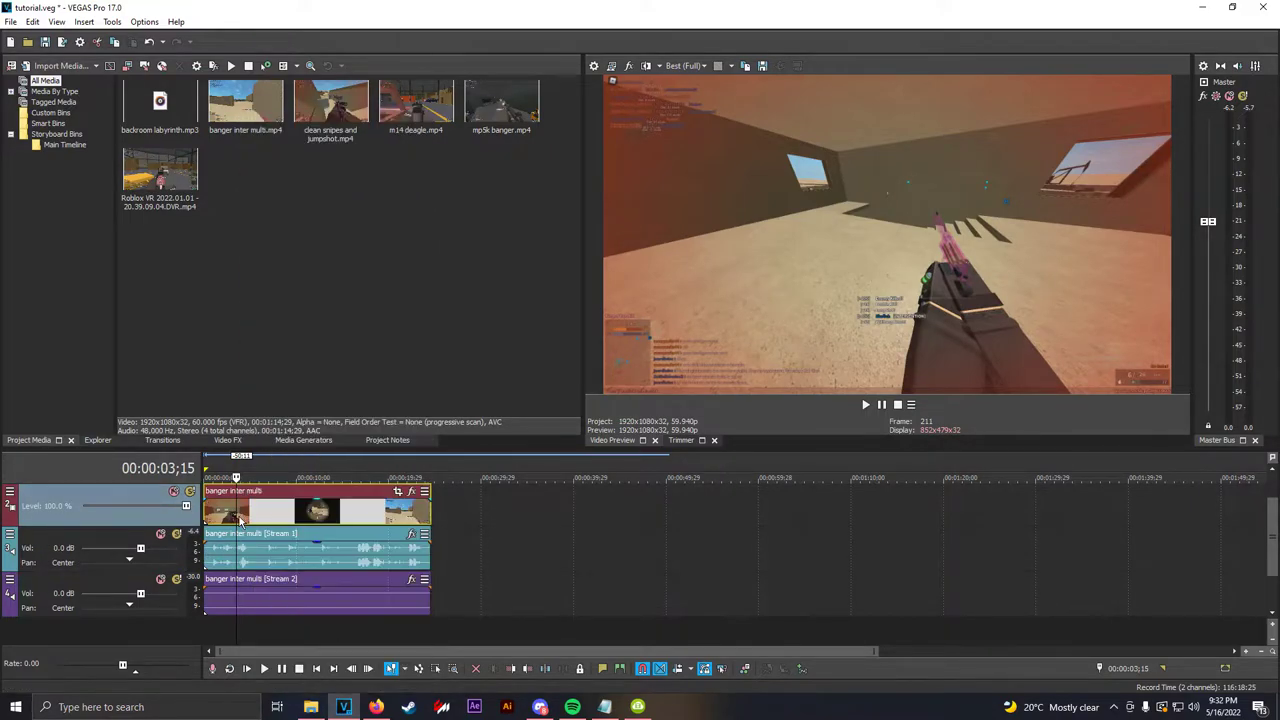
{"action": "left_click", "coordinate": [250, 541]}
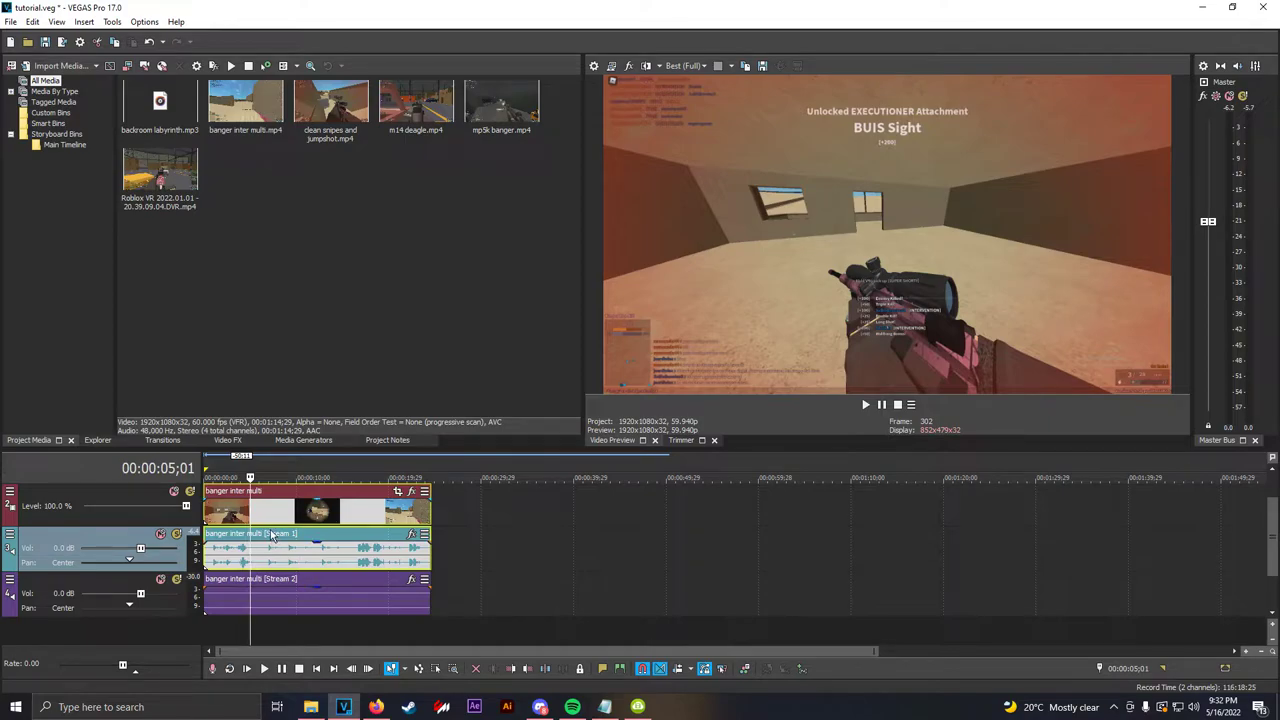
{"action": "right_click", "coordinate": [269, 520]}
{"action": "mouse_move", "coordinate": [317, 605]}
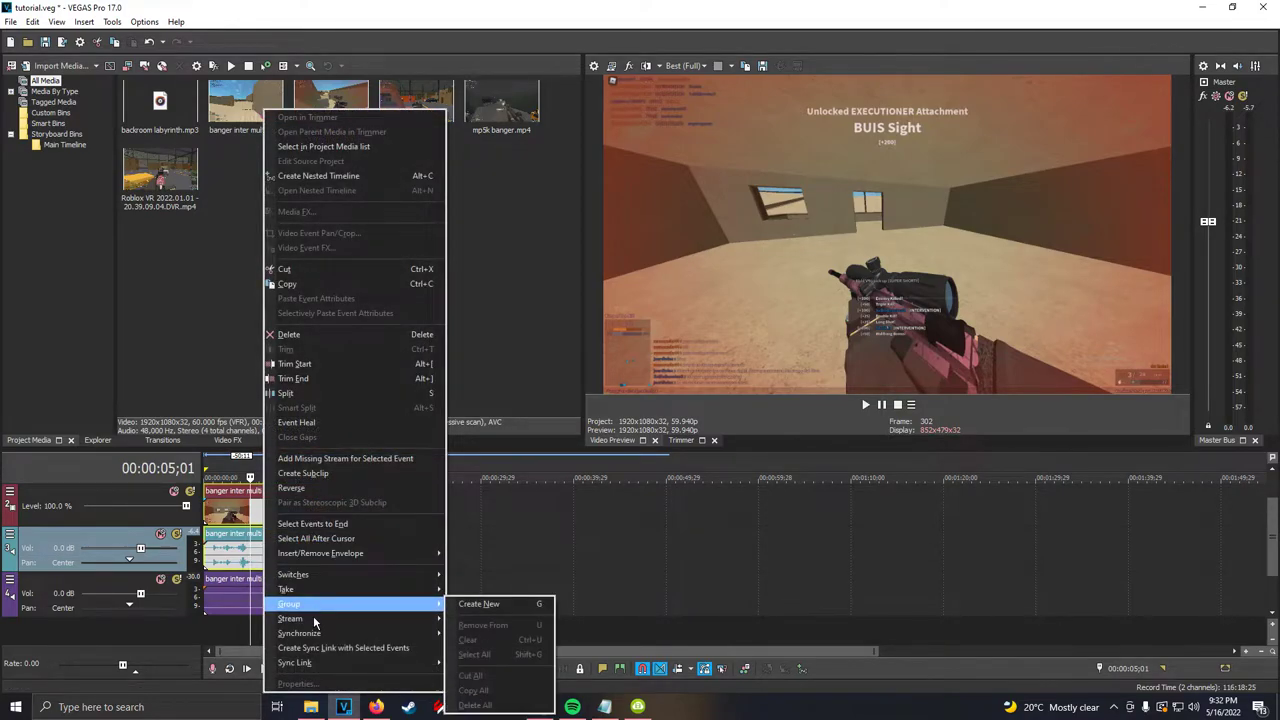
{"action": "left_click", "coordinate": [502, 562]}
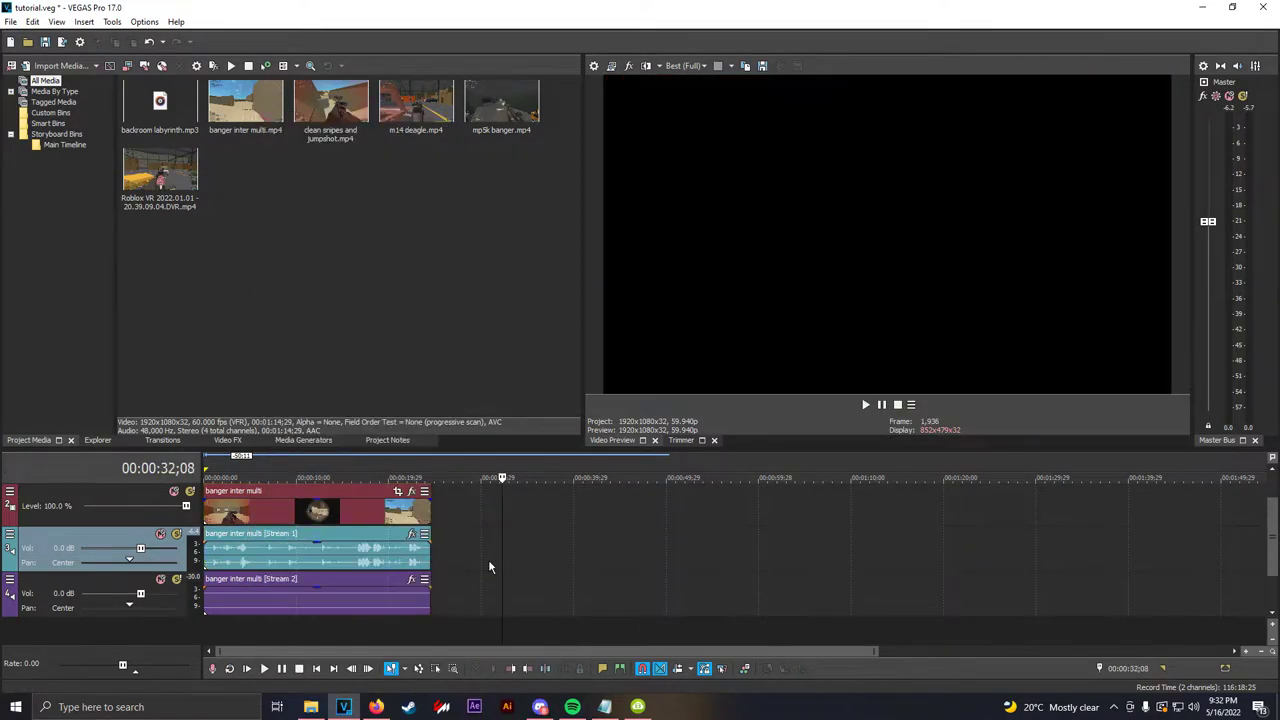
- Delete both audio streams of the banger inter multi clip, keeping only its video
{"action": "left_click", "coordinate": [253, 555]}
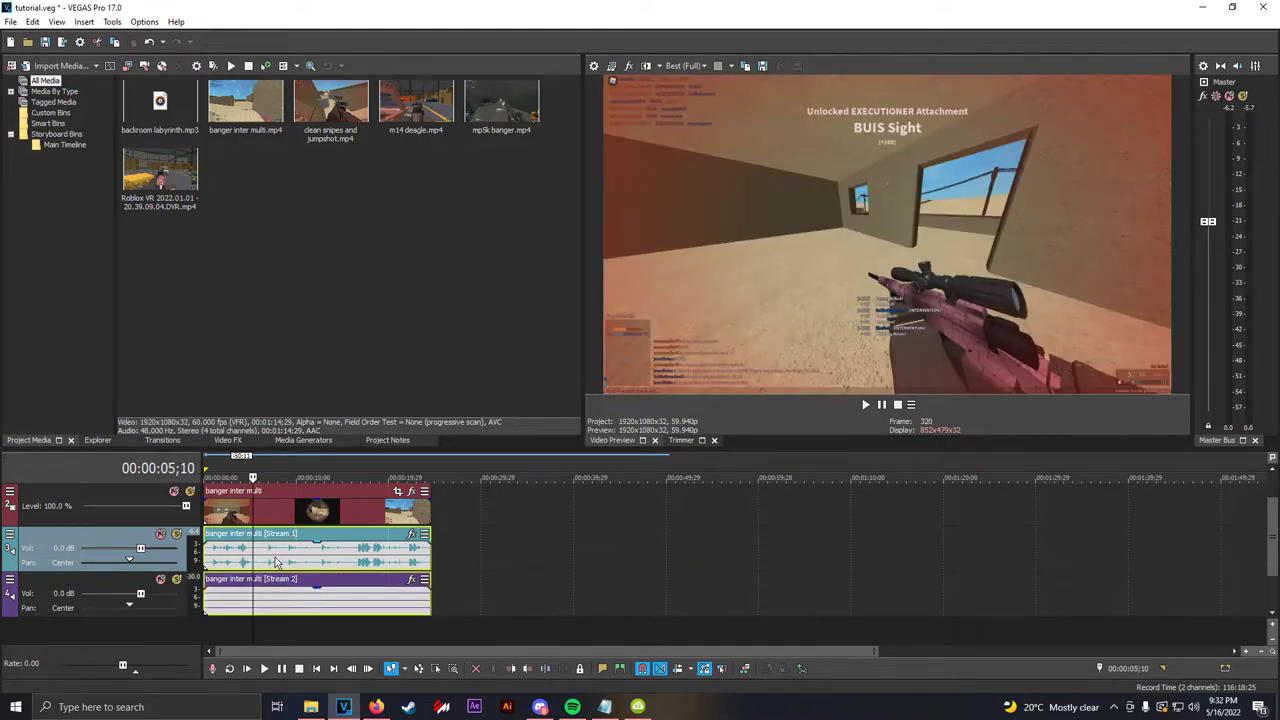
{"action": "right_click", "coordinate": [276, 562]}
{"action": "left_click", "coordinate": [300, 362]}
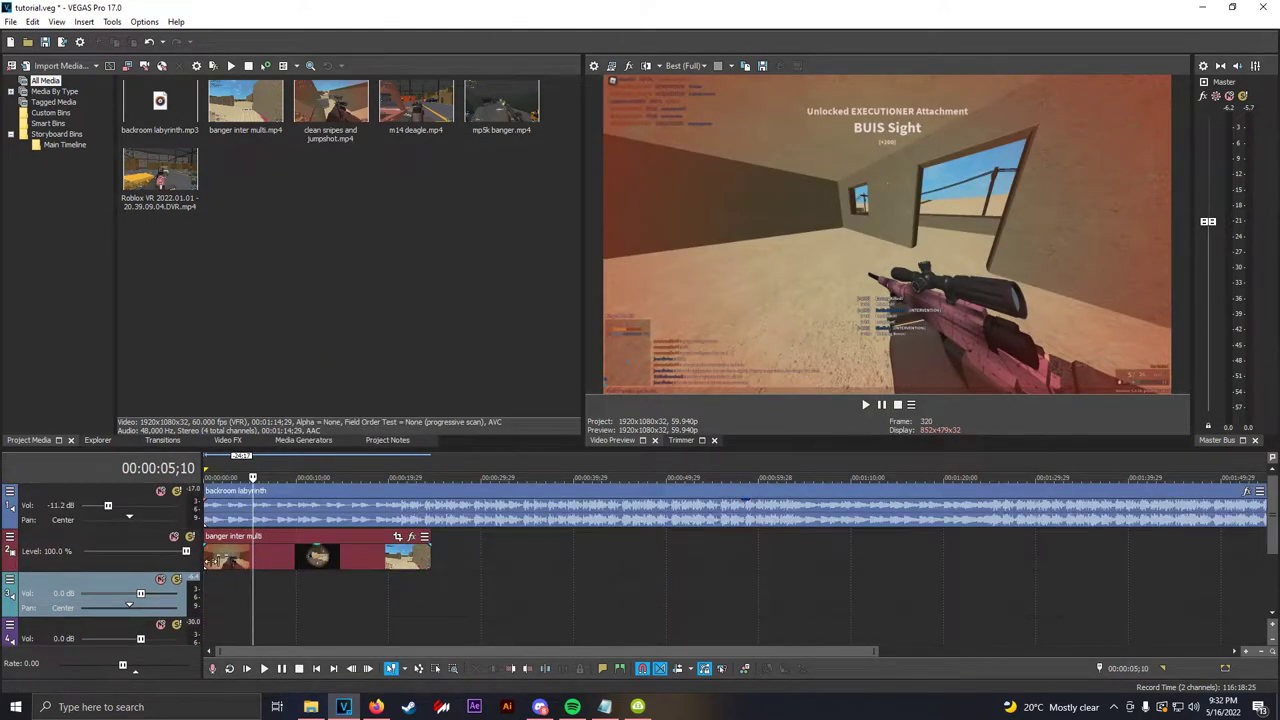
- Play the banger inter multi video with the song from the timeline's start to check how they match
{"action": "left_click", "coordinate": [212, 559]}
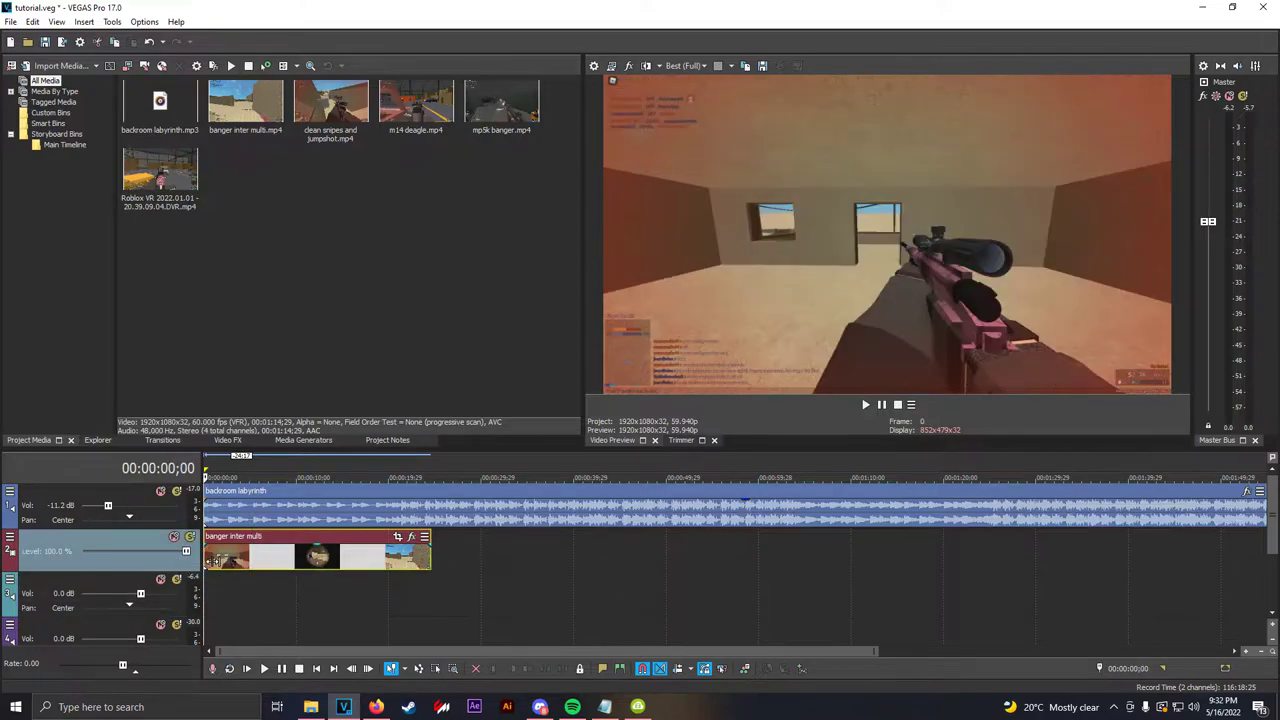
{"action": "scroll", "coordinate": [220, 550], "scroll_direction": "up", "scroll_amount": 2}
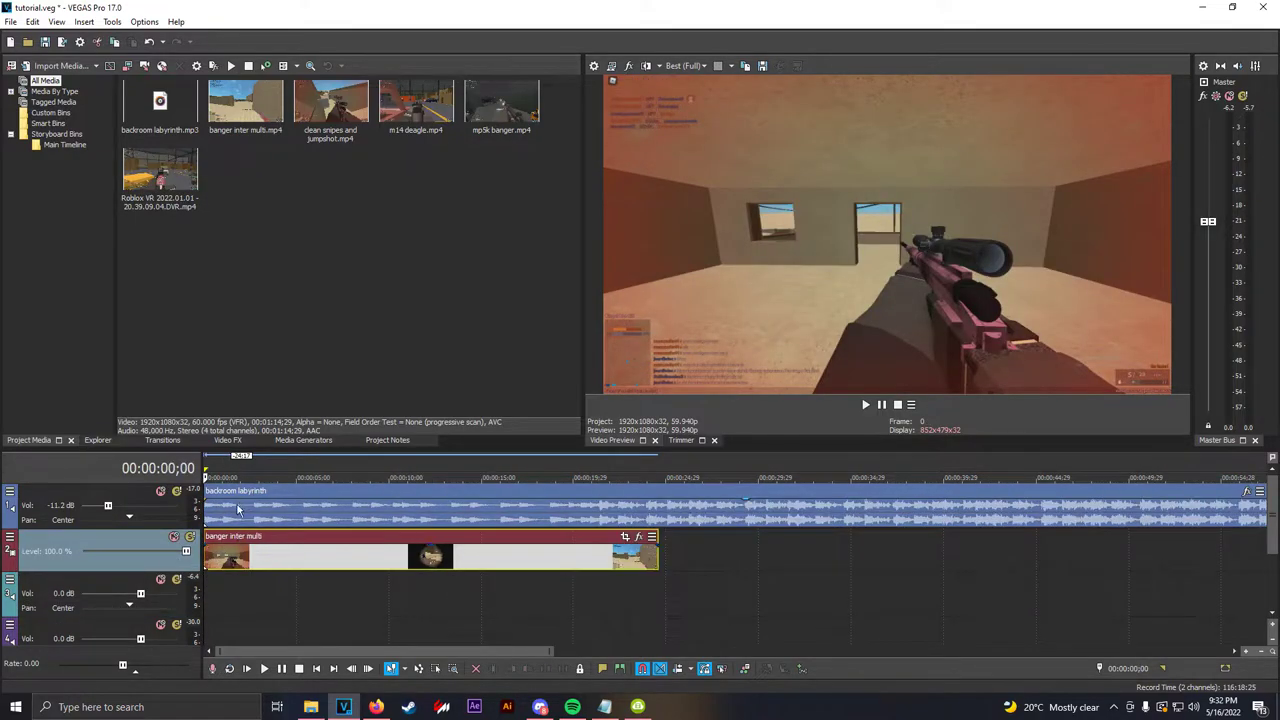
{"action": "scroll", "coordinate": [274, 551], "scroll_direction": "down", "scroll_amount": 2}
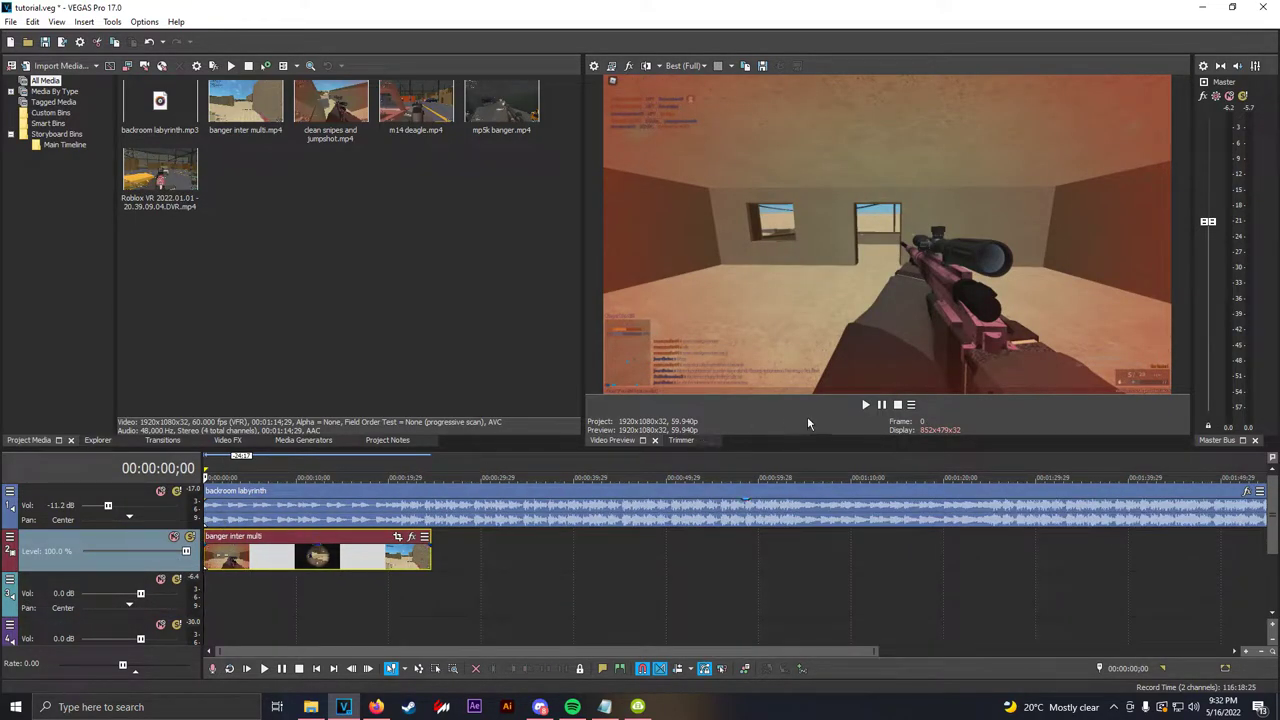
{"action": "left_click", "coordinate": [868, 412]}
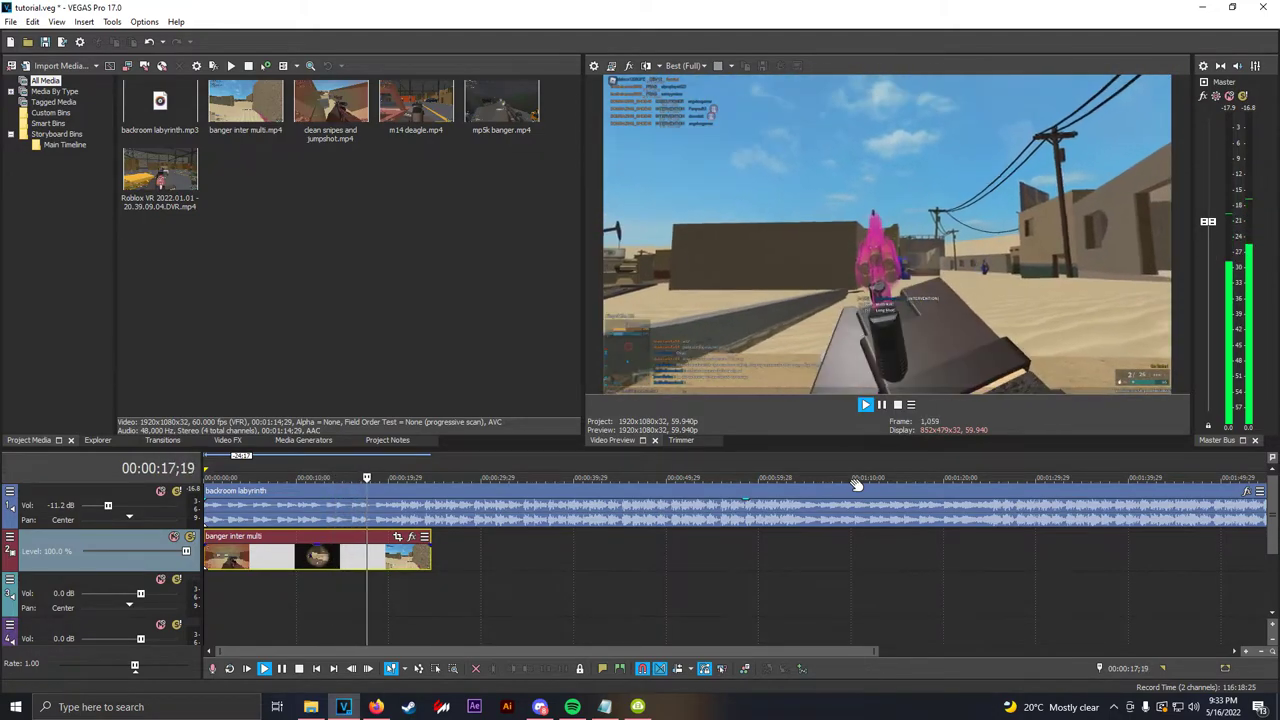
{"action": "scroll", "coordinate": [856, 495], "scroll_direction": "up", "scroll_amount": 2}
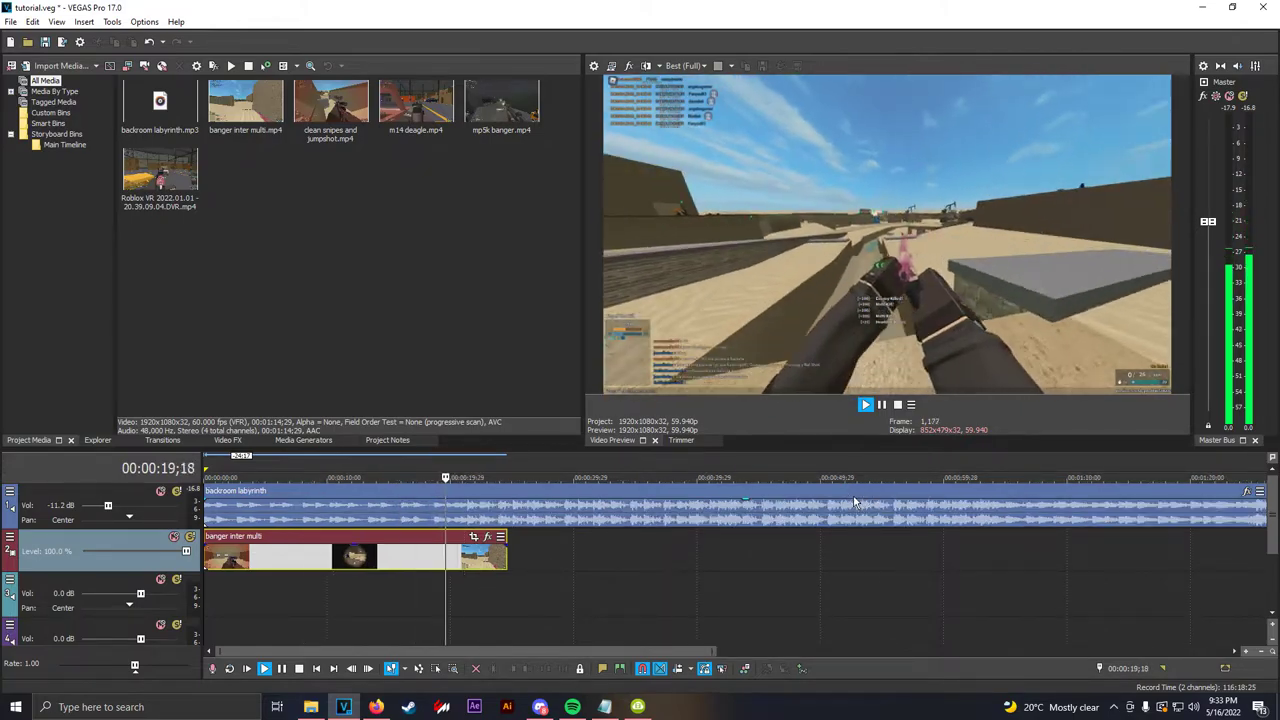
{"action": "scroll", "coordinate": [714, 522], "scroll_direction": "down", "scroll_amount": 2}
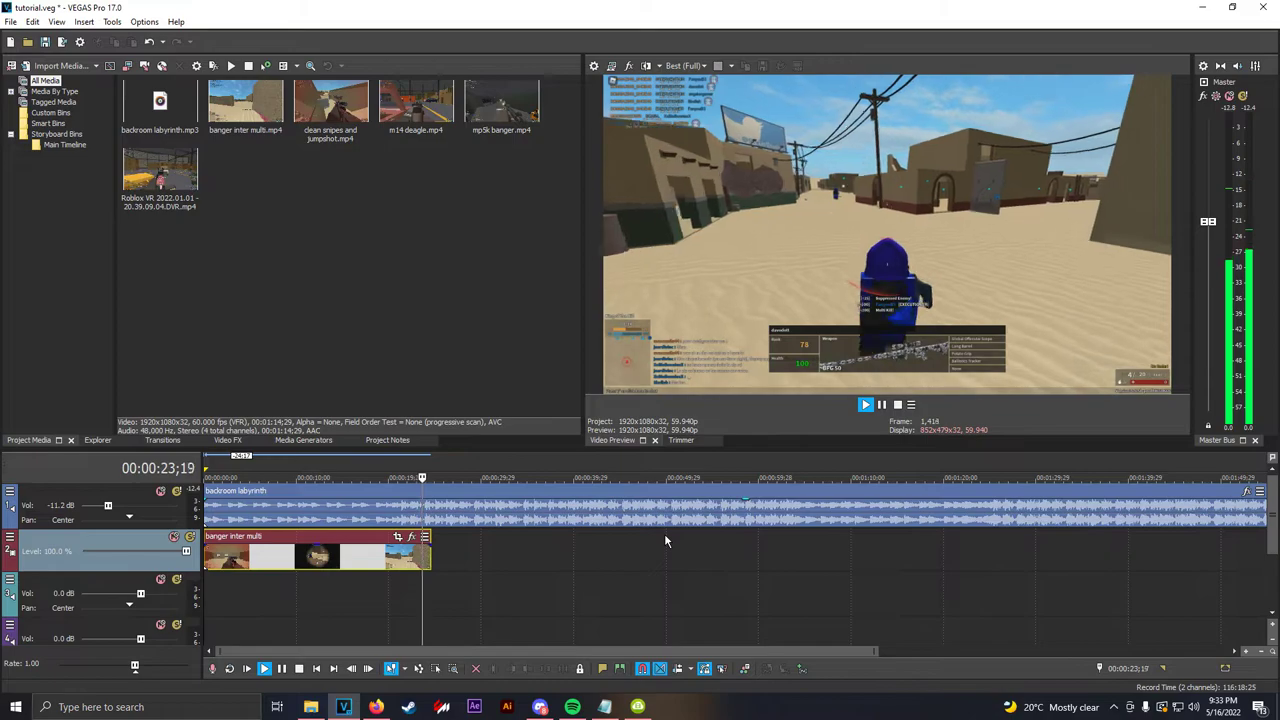
{"action": "key", "text": "space"}
{"action": "scroll", "coordinate": [348, 577], "scroll_direction": "up", "scroll_amount": 2}
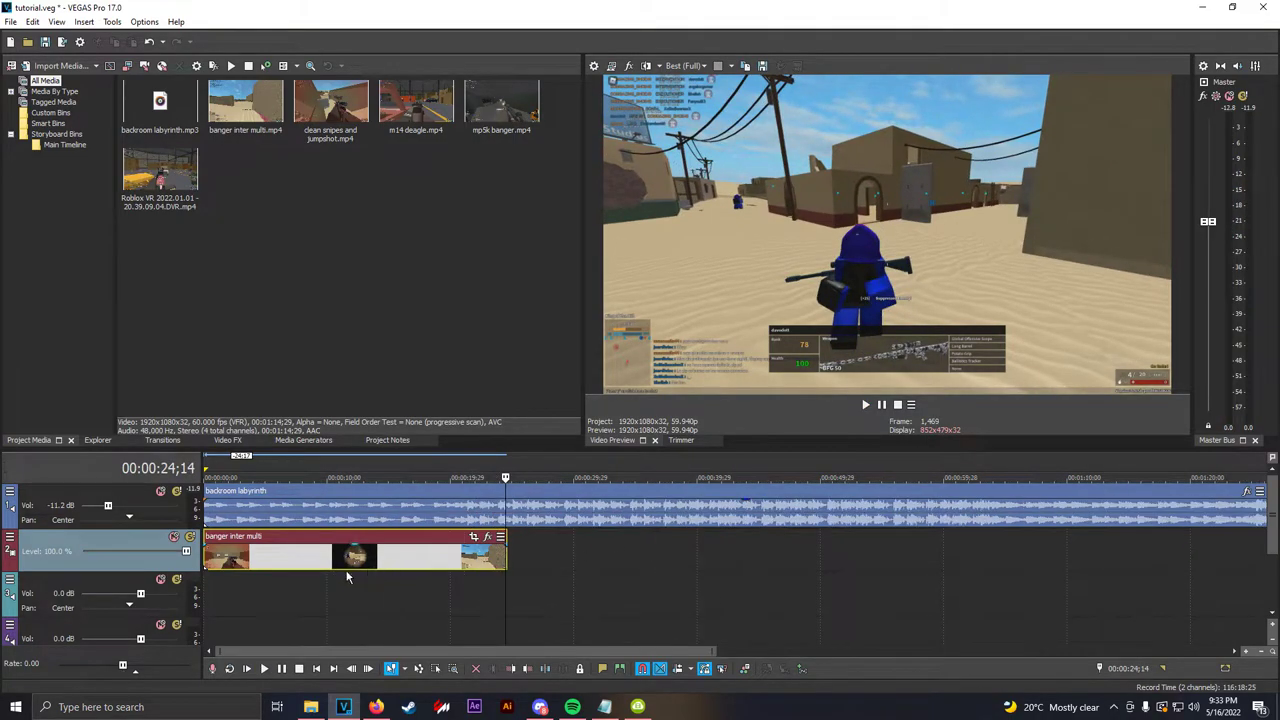
- Examine the final shots of the banger inter multi clip frame by frame between about 00:00:18;24 and 00:00:20;04
{"action": "left_click", "coordinate": [455, 564]}
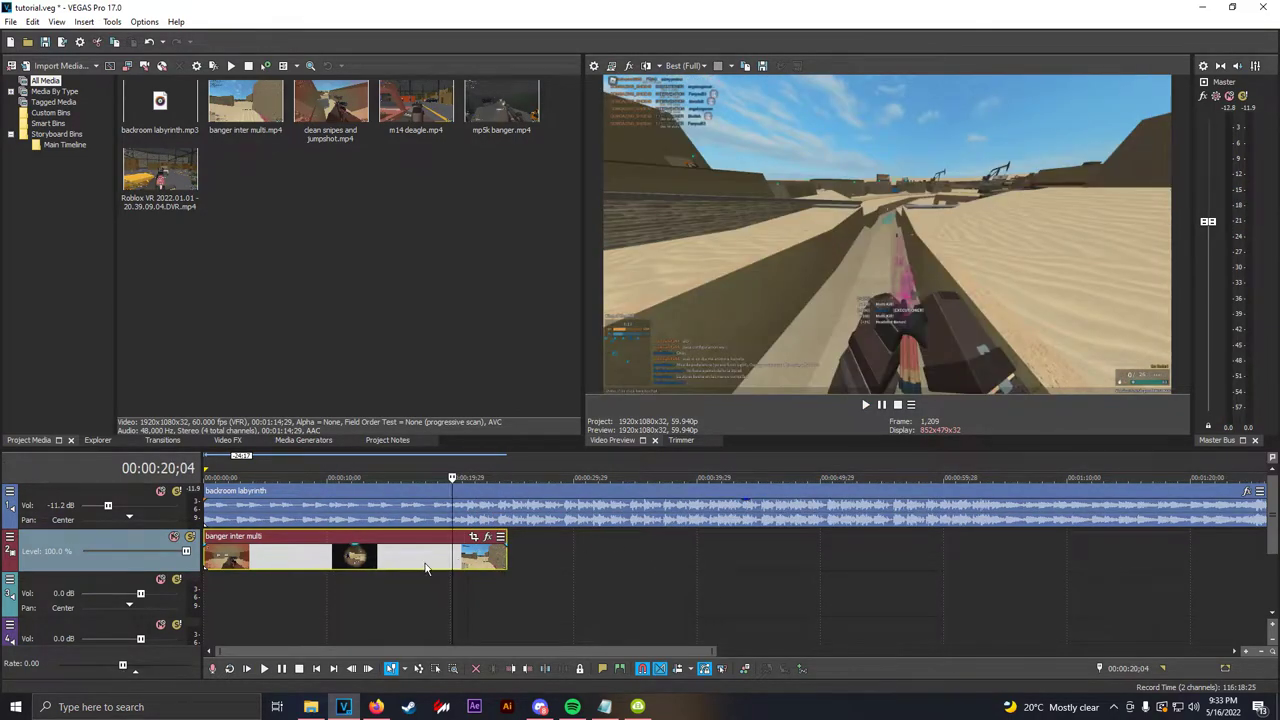
{"action": "left_click", "coordinate": [435, 567]}
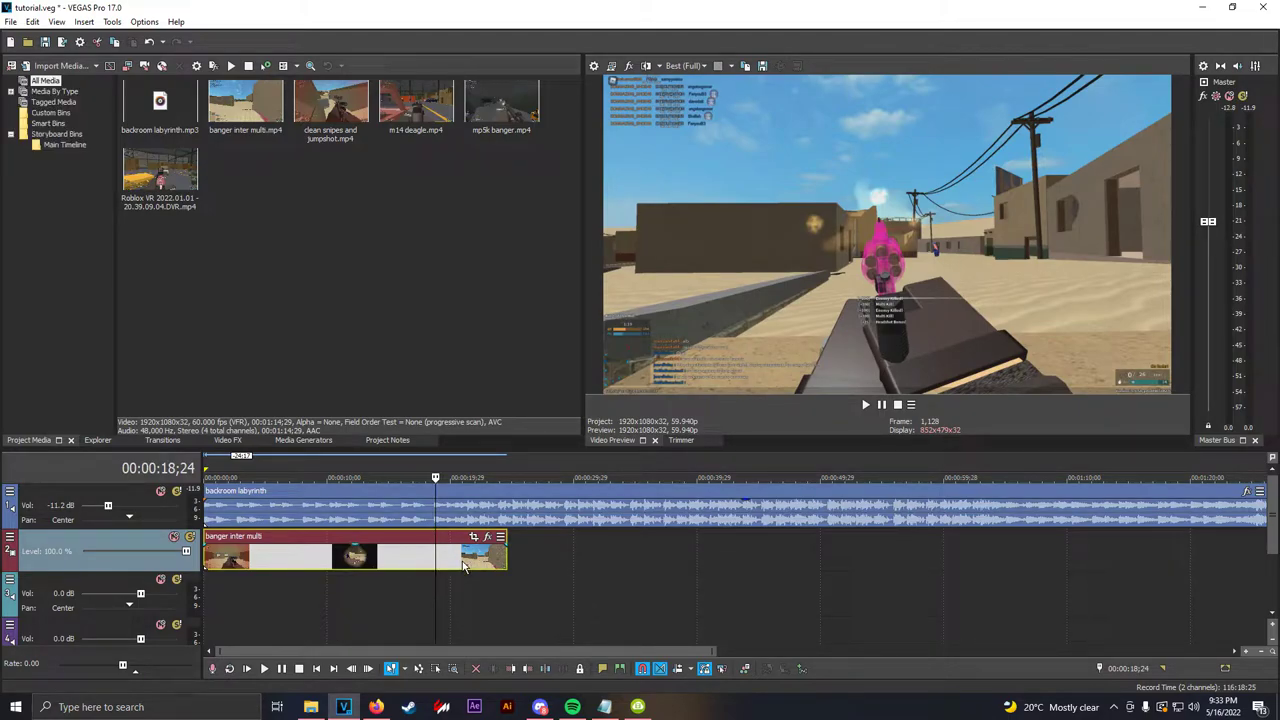
{"action": "scroll", "coordinate": [466, 568], "scroll_direction": "up", "scroll_amount": 2}
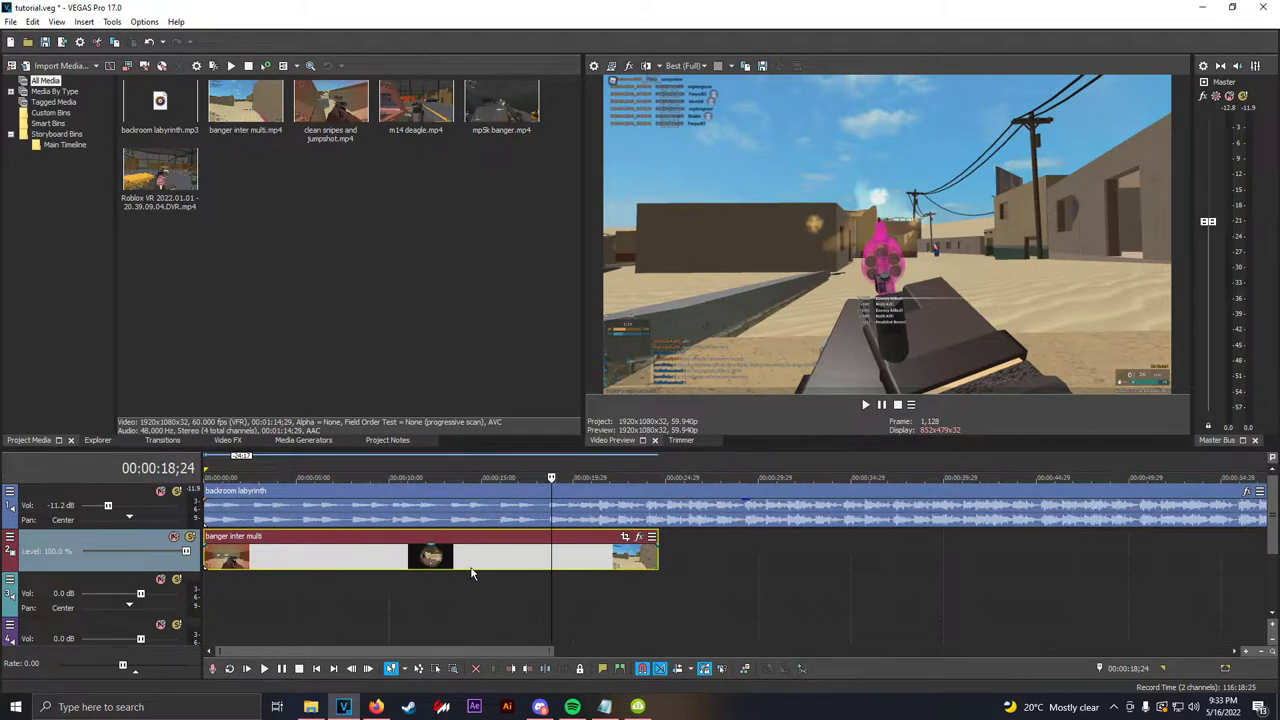
{"action": "scroll", "coordinate": [534, 571], "scroll_direction": "down", "scroll_amount": 1}
{"action": "key", "text": "Right"}
{"action": "key", "text": "Right"}
{"action": "key", "text": "Right"}
{"action": "key", "text": "Right"}
{"action": "key", "text": "Right"}
{"action": "key", "text": "Right"}
{"action": "key", "text": "Right"}
{"action": "key", "text": "Right"}
{"action": "key", "text": "Right"}
{"action": "key", "text": "Right"}
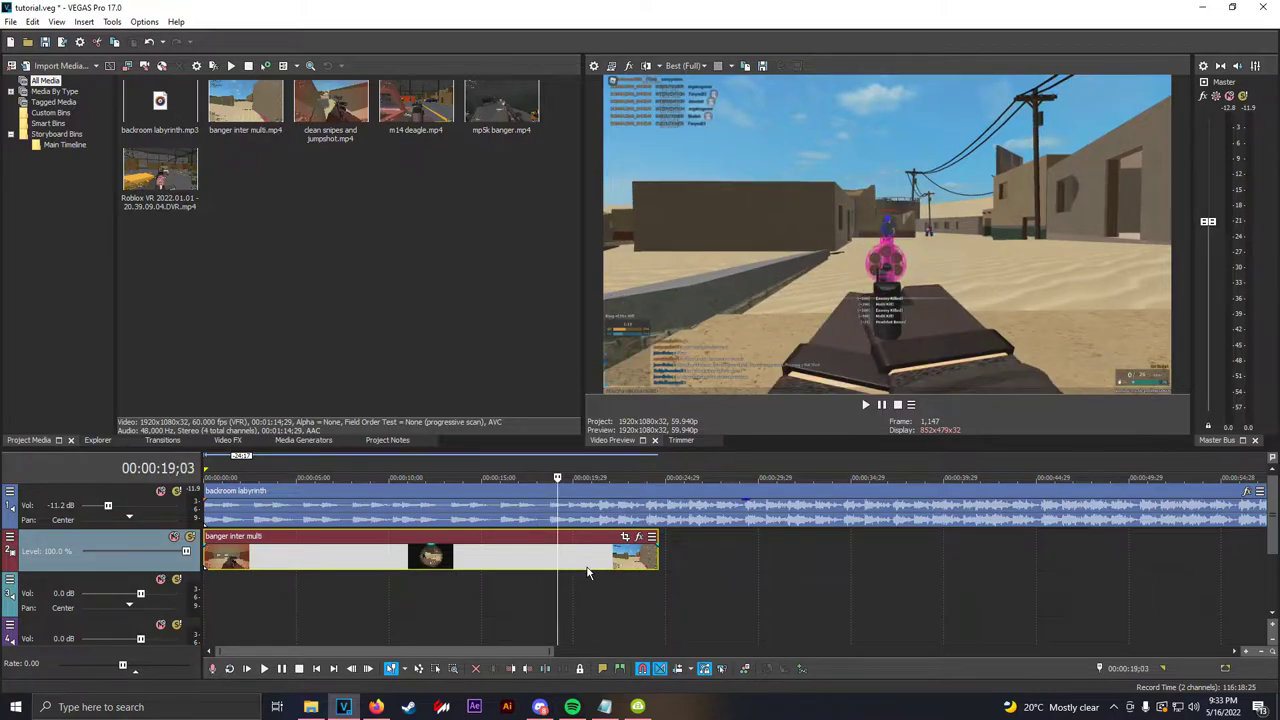
- Play the clip with the song from 00:00:17;19 to check how the last shots fall on the beat
{"action": "key", "text": "space"}
{"action": "left_click", "coordinate": [533, 571]}
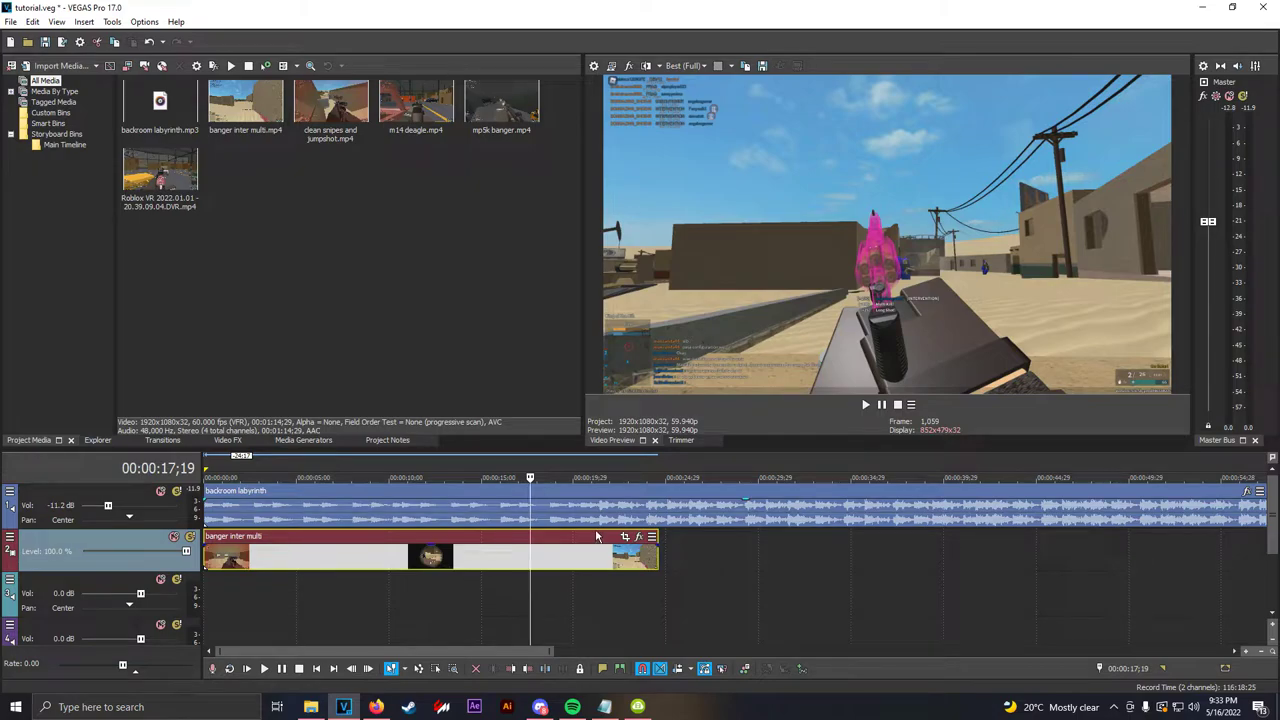
{"action": "left_click", "coordinate": [872, 408]}
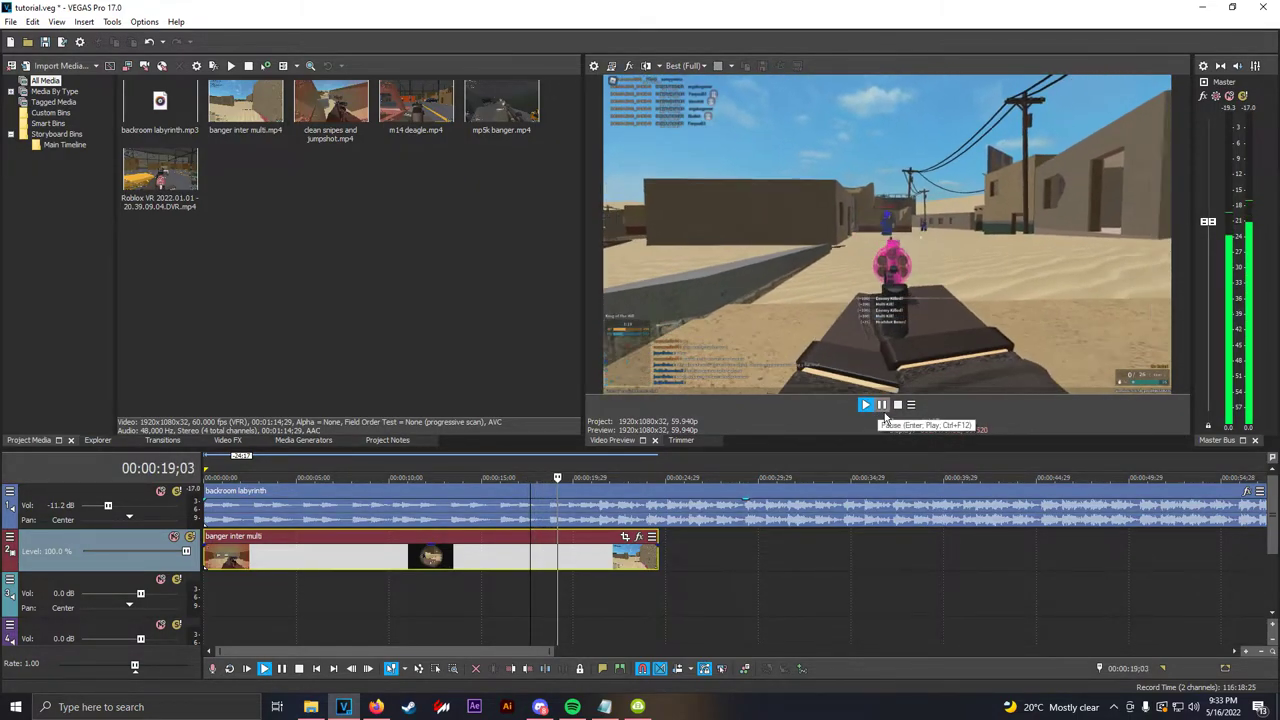
{"action": "key", "text": "Return"}
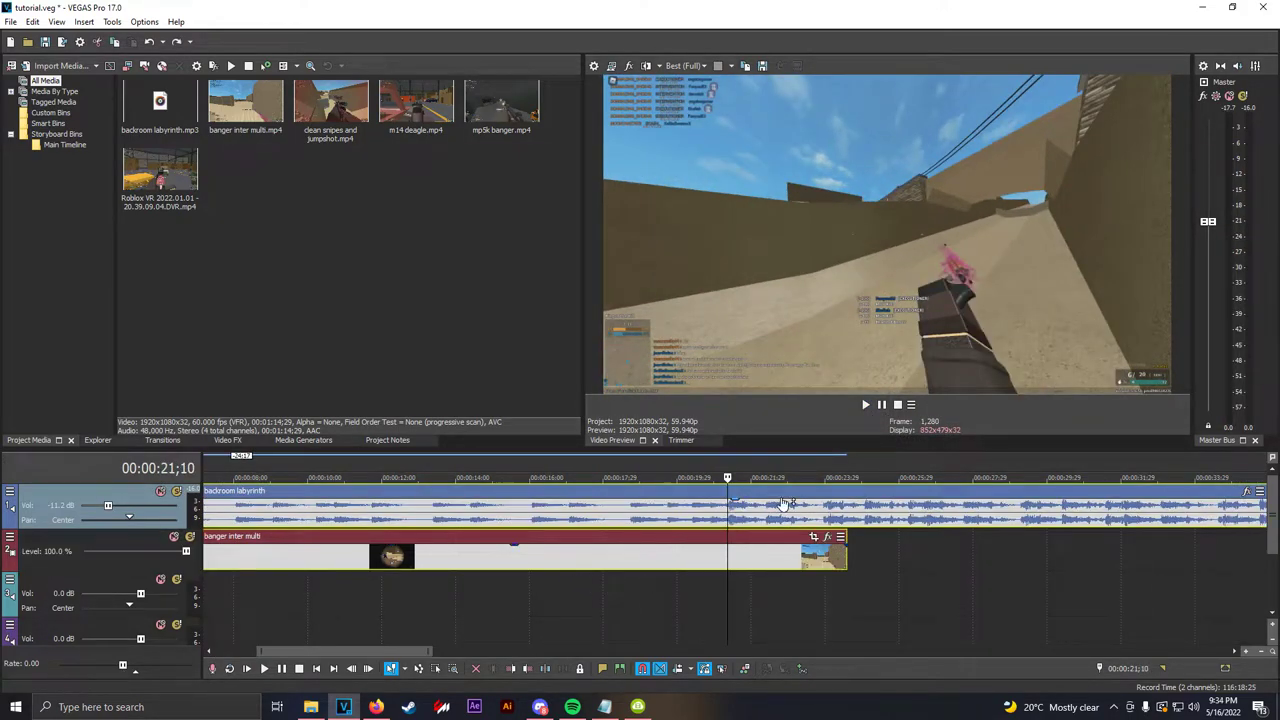
- Trim the end of the banger inter multi clip to 00:00:21;10 and play its new ending with the song
{"action": "scroll", "coordinate": [690, 528], "scroll_direction": "down", "scroll_amount": 2}
{"action": "scroll", "coordinate": [664, 532], "scroll_direction": "up", "scroll_amount": 2}
{"action": "scroll", "coordinate": [590, 558], "scroll_direction": "down", "scroll_amount": 1}
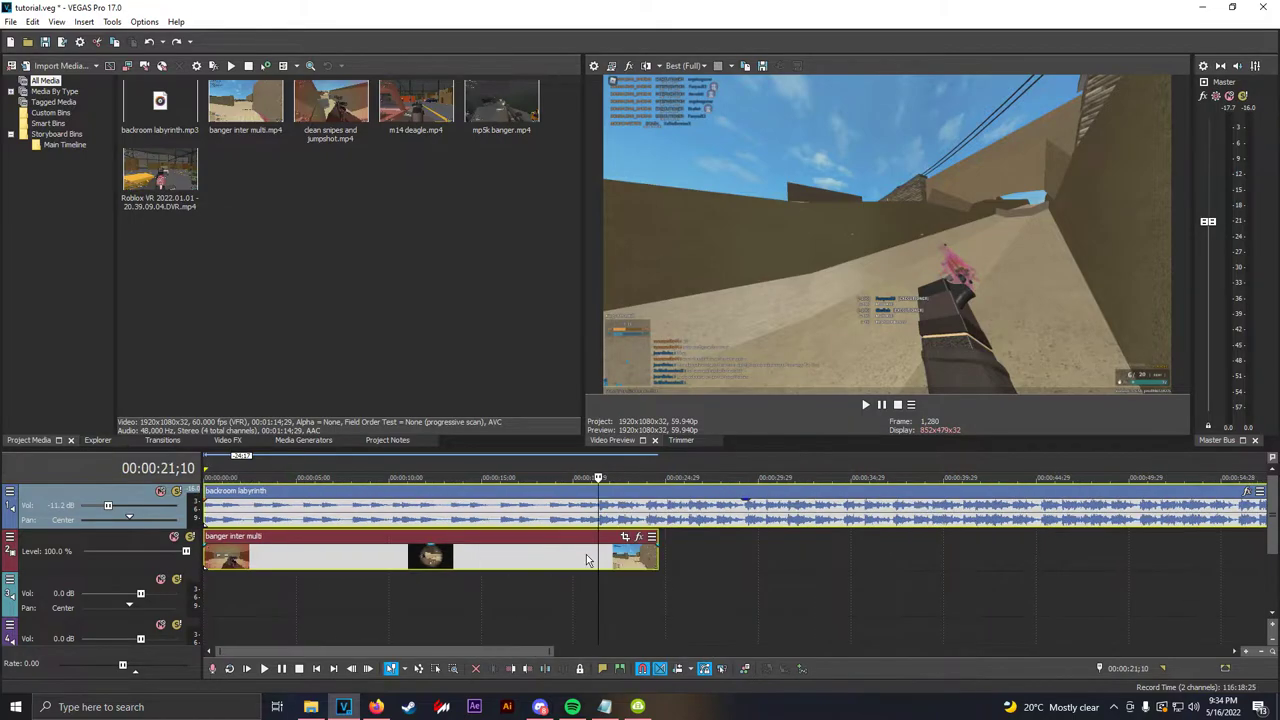
{"action": "left_click", "coordinate": [604, 561]}
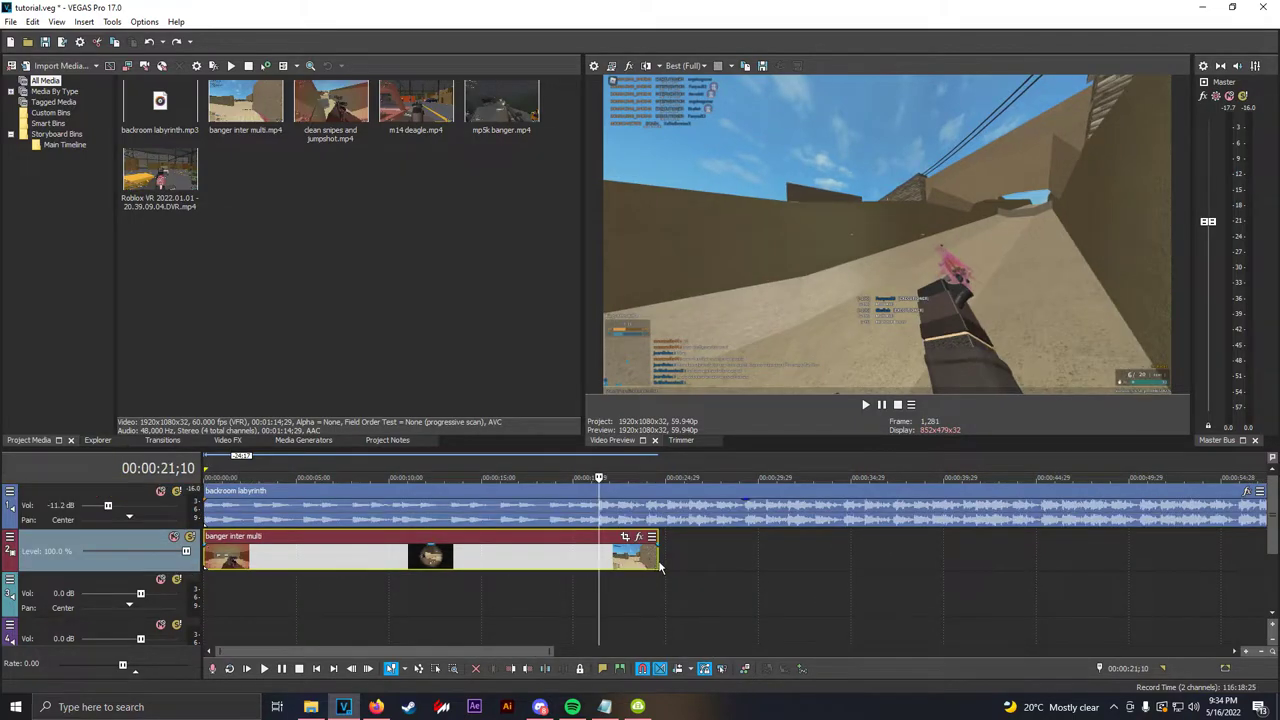
{"action": "left_click_drag", "start_coordinate": [665, 564], "coordinate": [600, 560]}
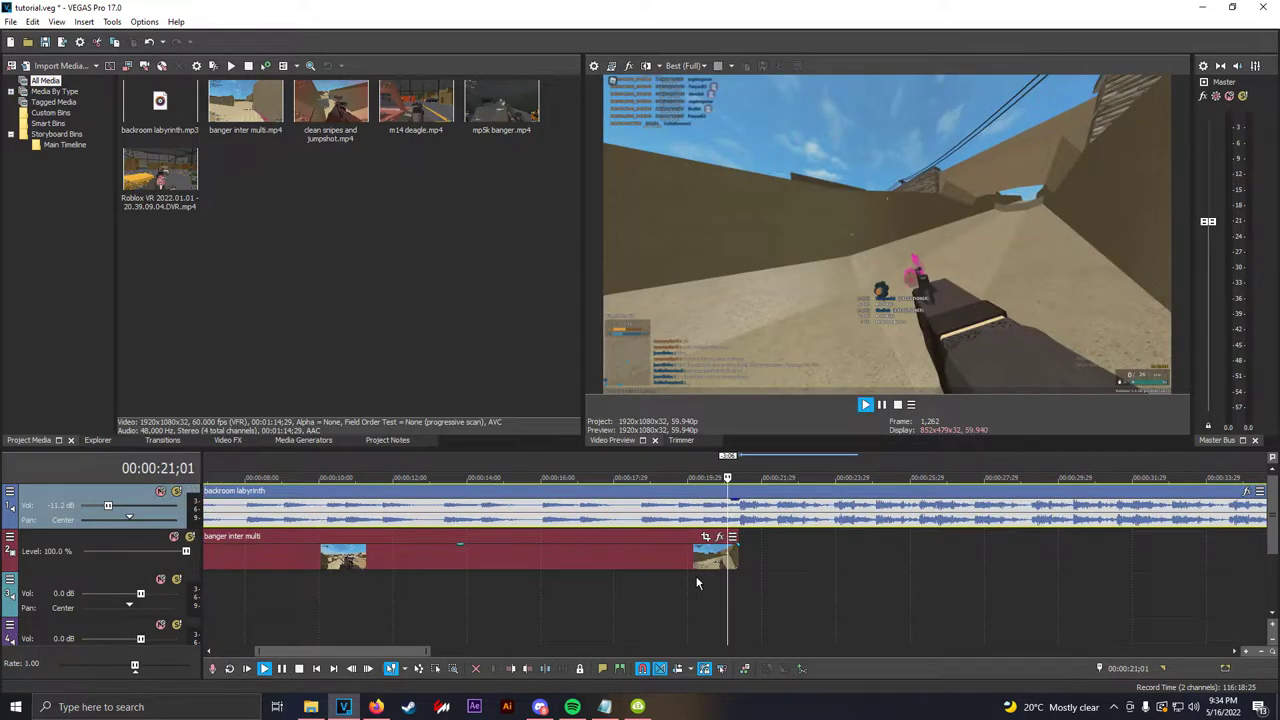
{"action": "key", "text": "space"}
{"action": "key", "text": "space"}
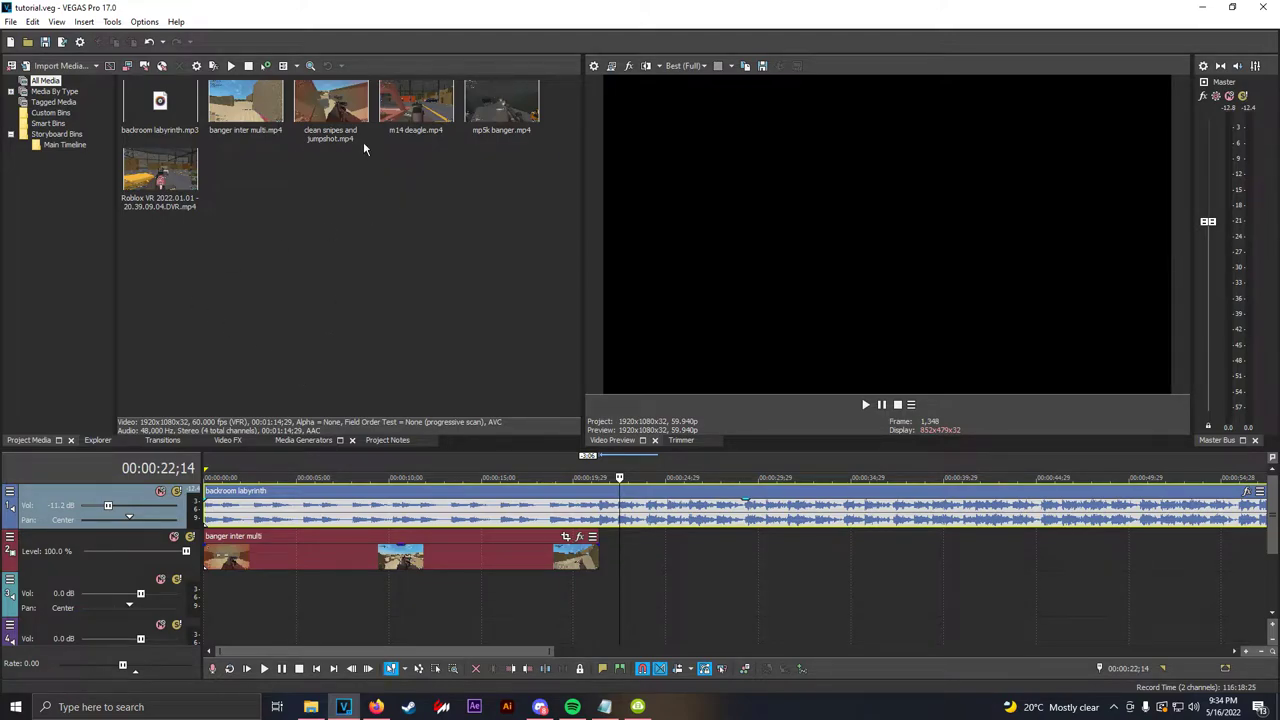
- Add the clean snipes and jumpshot clip to the timeline directly after the banger inter multi clip
{"action": "left_click", "coordinate": [319, 137]}
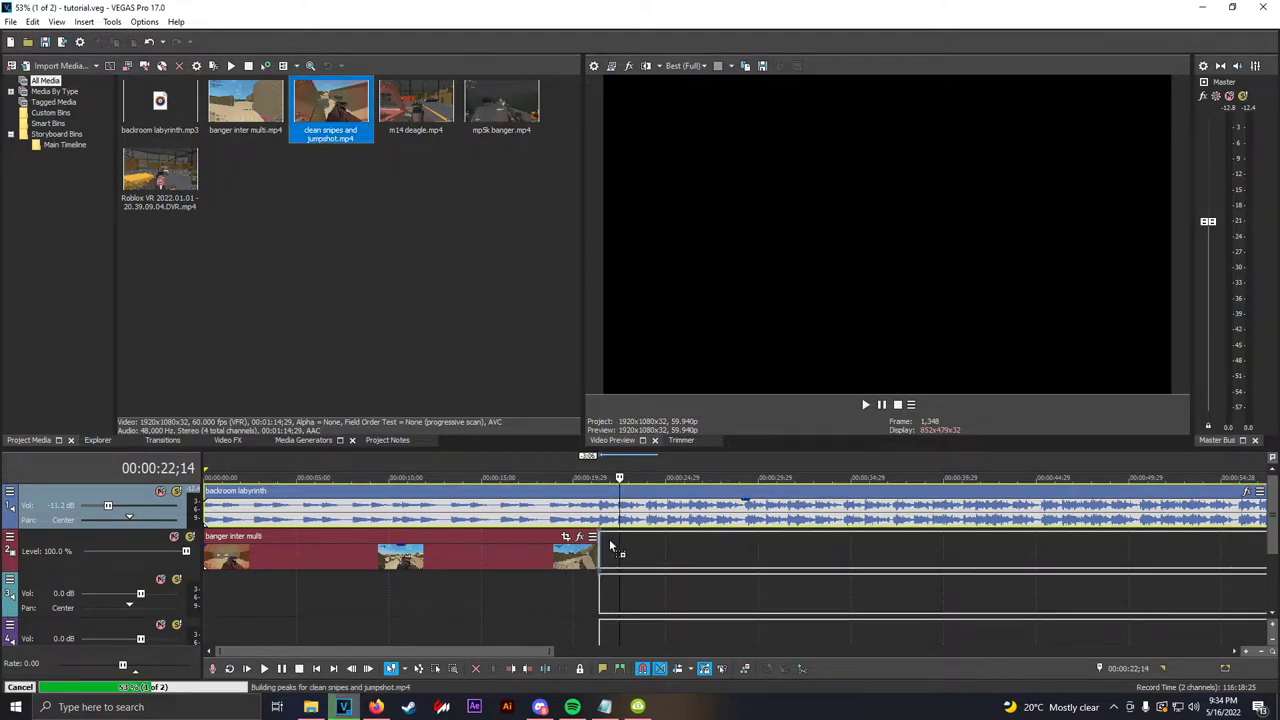
{"action": "left_click_drag", "start_coordinate": [610, 545], "coordinate": [612, 548]}
{"action": "left_click", "coordinate": [739, 581]}
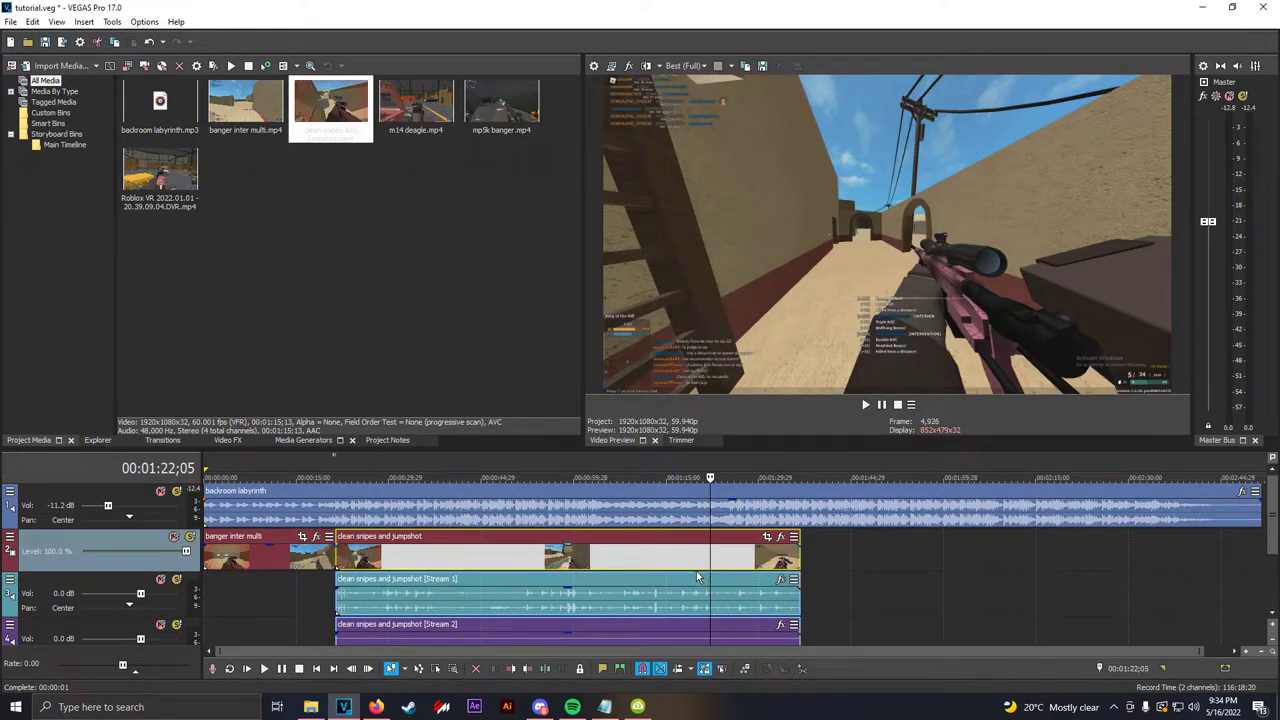
- Split the clean snipes and jumpshot clip with its audio at 00:01:12;20 and delete the part before the split
{"action": "left_click", "coordinate": [680, 569]}
{"action": "key", "text": "Left"}
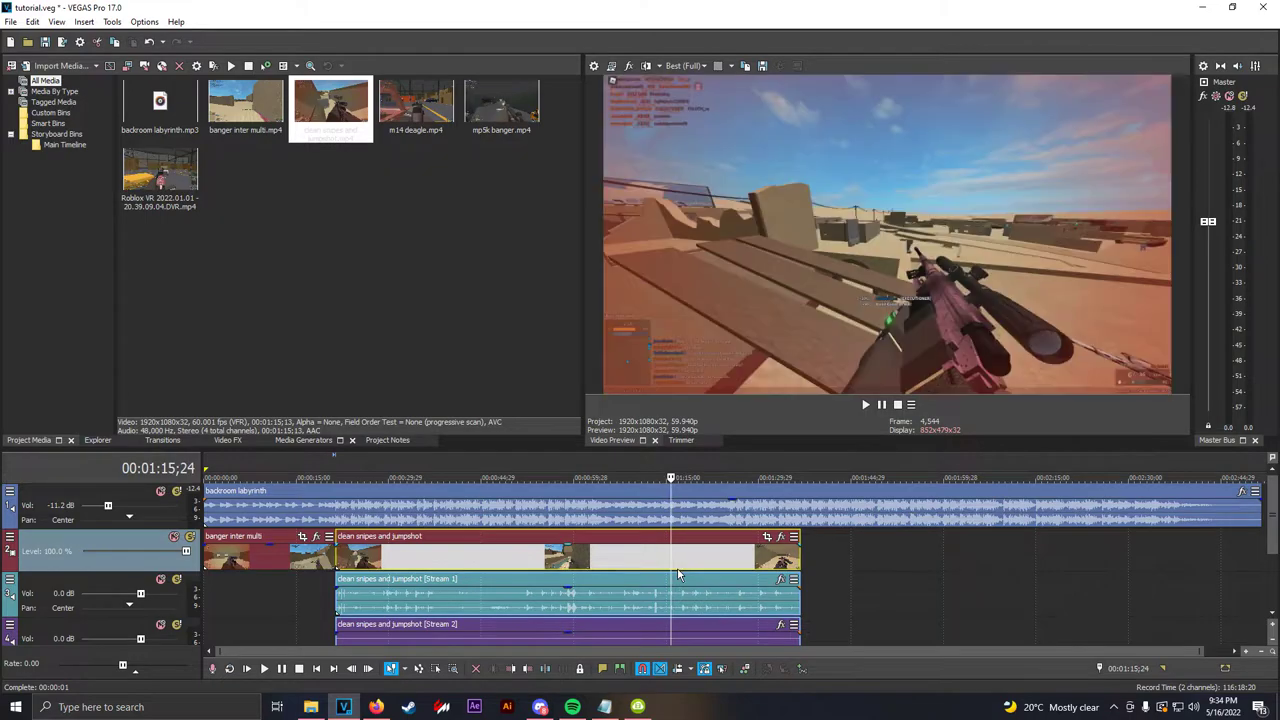
{"action": "left_click", "coordinate": [656, 568]}
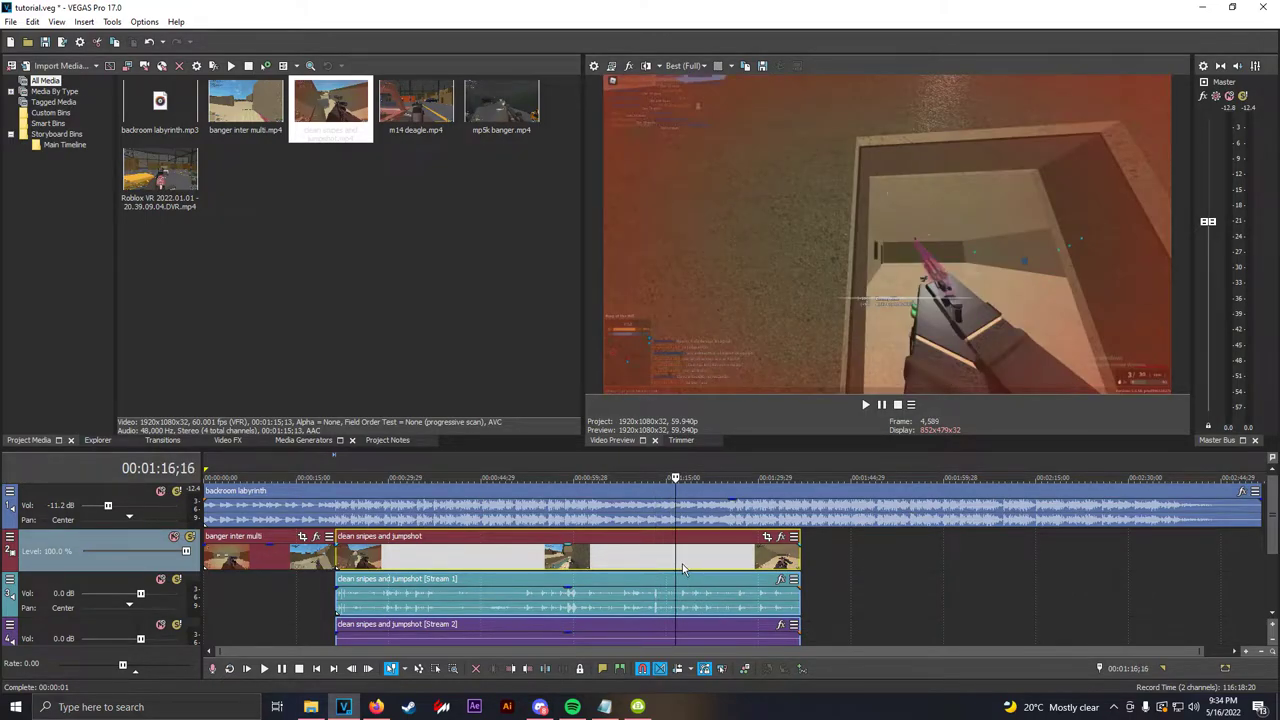
{"action": "key", "text": "Right"}
{"action": "key", "text": "Right"}
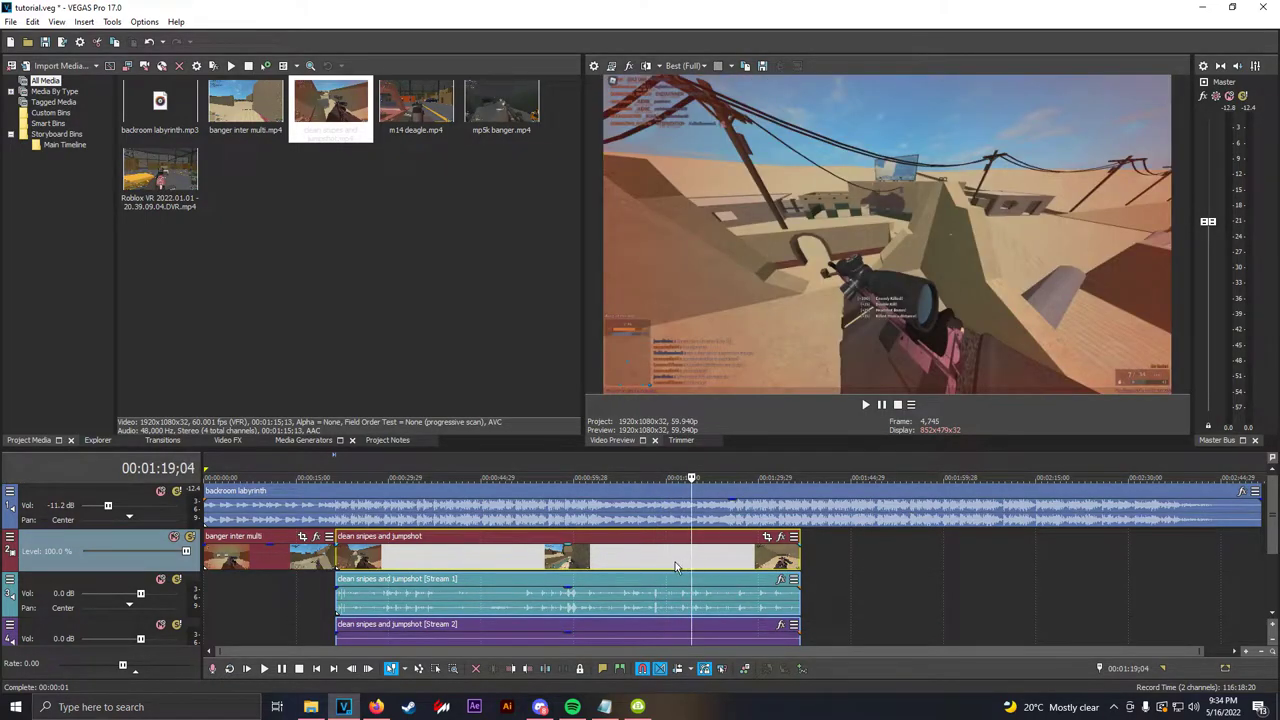
{"action": "left_click", "coordinate": [675, 563]}
{"action": "left_click", "coordinate": [666, 563]}
{"action": "left_click", "coordinate": [658, 562]}
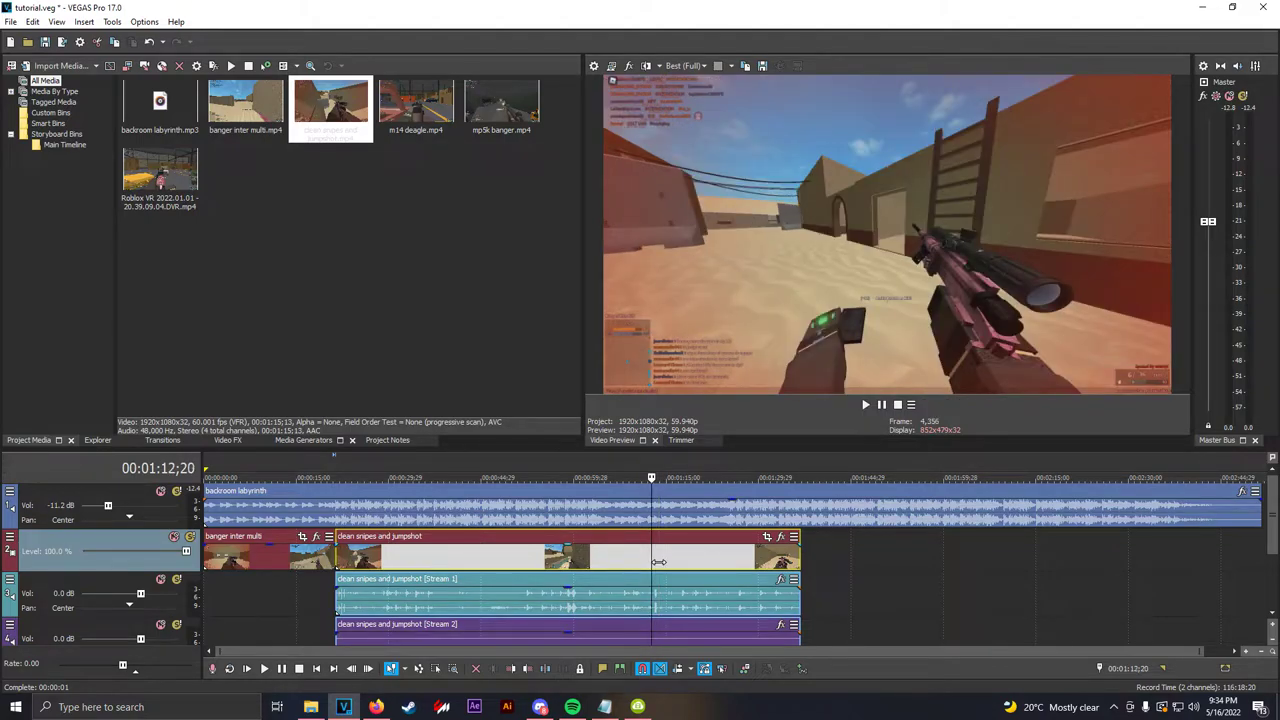
{"action": "right_click", "coordinate": [603, 562]}
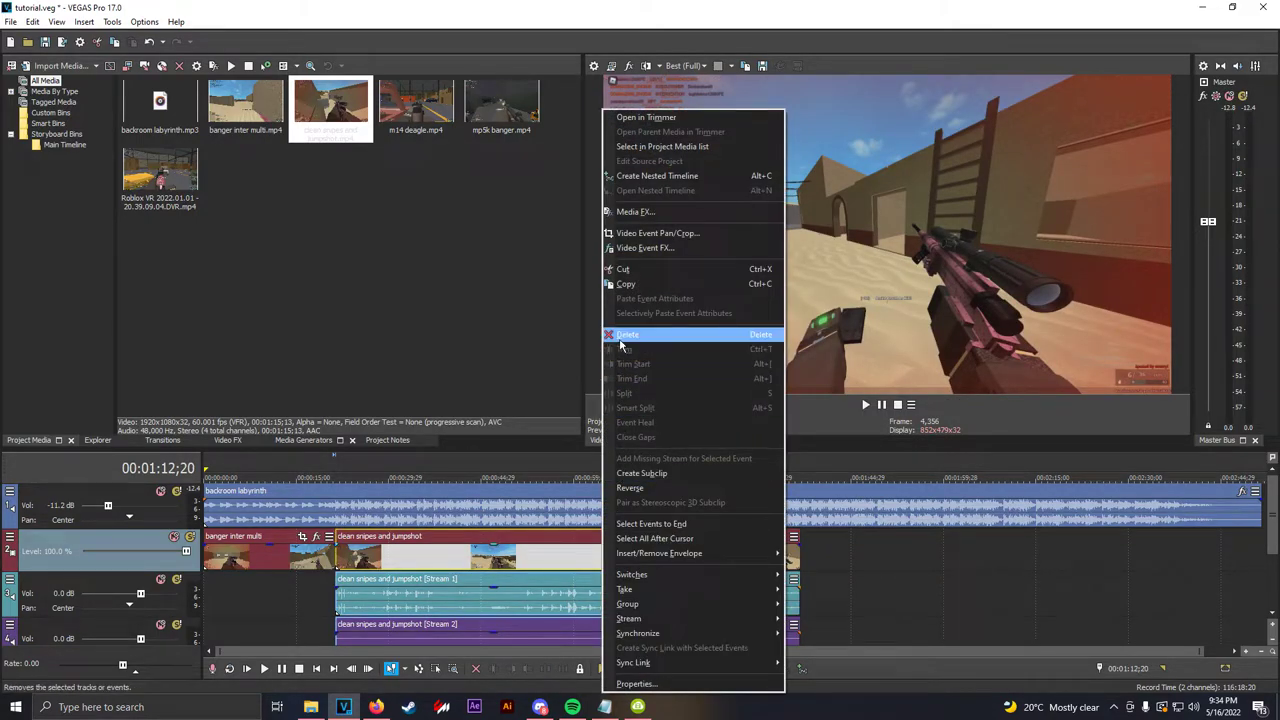
{"action": "left_click", "coordinate": [623, 335]}
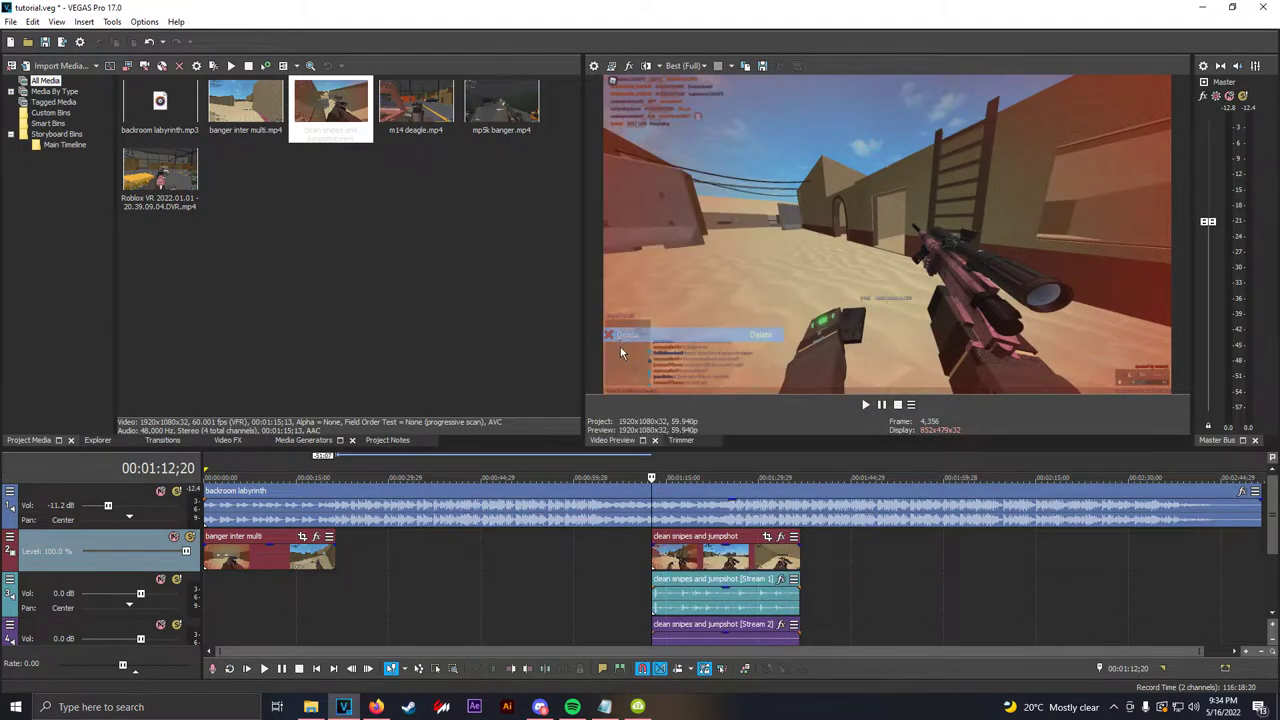
- Clear the grouping of the remaining clean snipes and jumpshot clip and delete its two audio streams
{"action": "right_click", "coordinate": [674, 564]}
{"action": "mouse_move", "coordinate": [768, 606]}
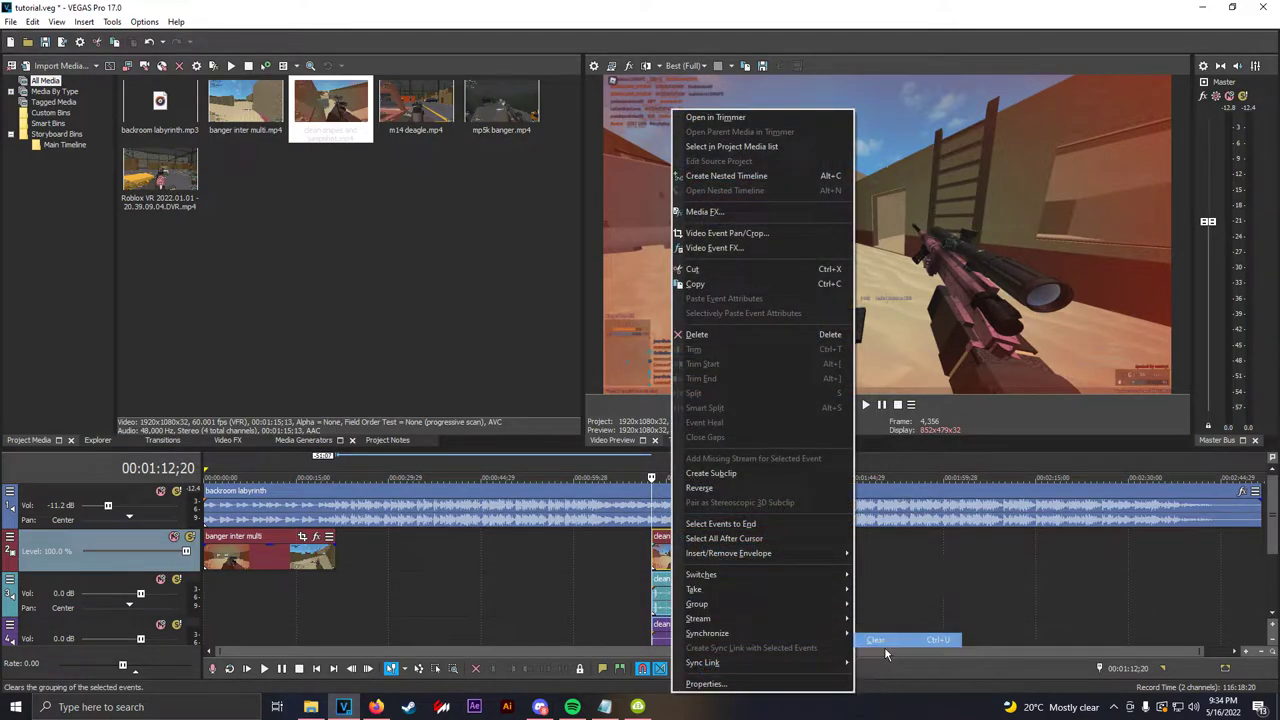
{"action": "left_click", "coordinate": [888, 643]}
{"action": "scroll", "coordinate": [725, 584], "scroll_direction": "down", "scroll_amount": 2}
{"action": "scroll", "coordinate": [725, 586], "scroll_direction": "up", "scroll_amount": 2}
{"action": "left_click", "coordinate": [686, 637]}
{"action": "left_click", "coordinate": [678, 604], "text": "ctrl"}
{"action": "right_click", "coordinate": [677, 603]}
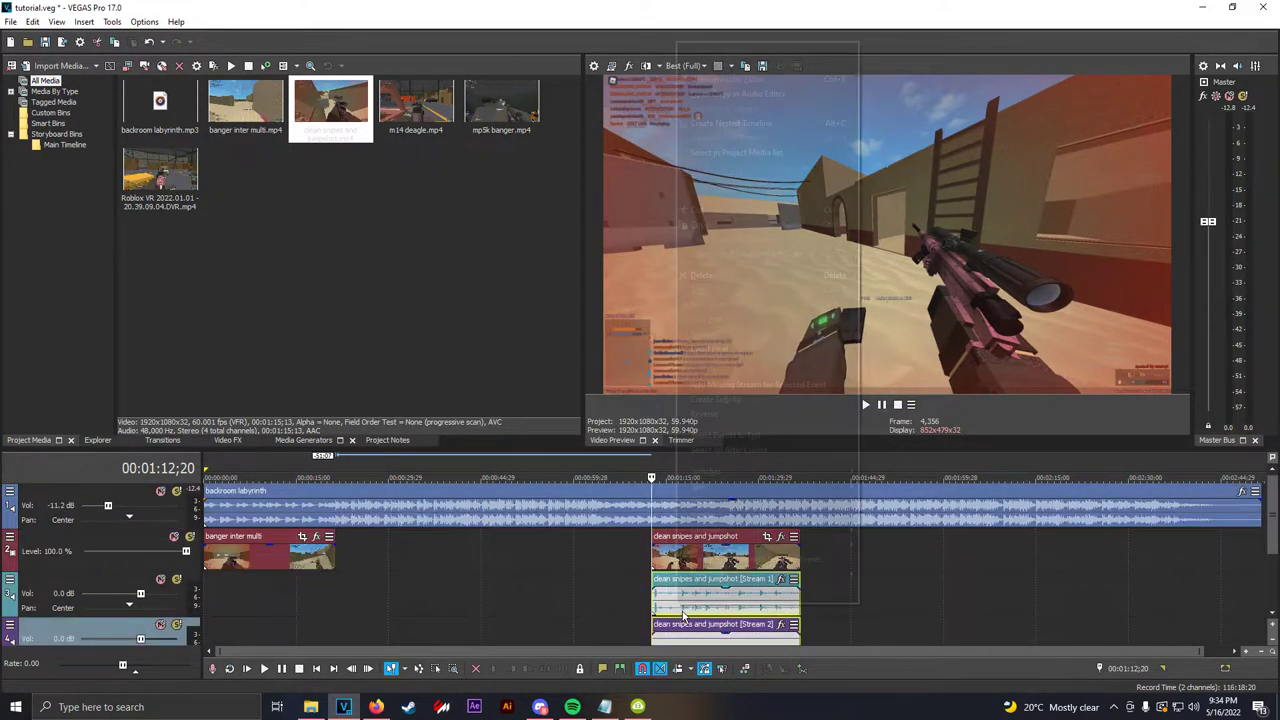
{"action": "left_click", "coordinate": [692, 276]}
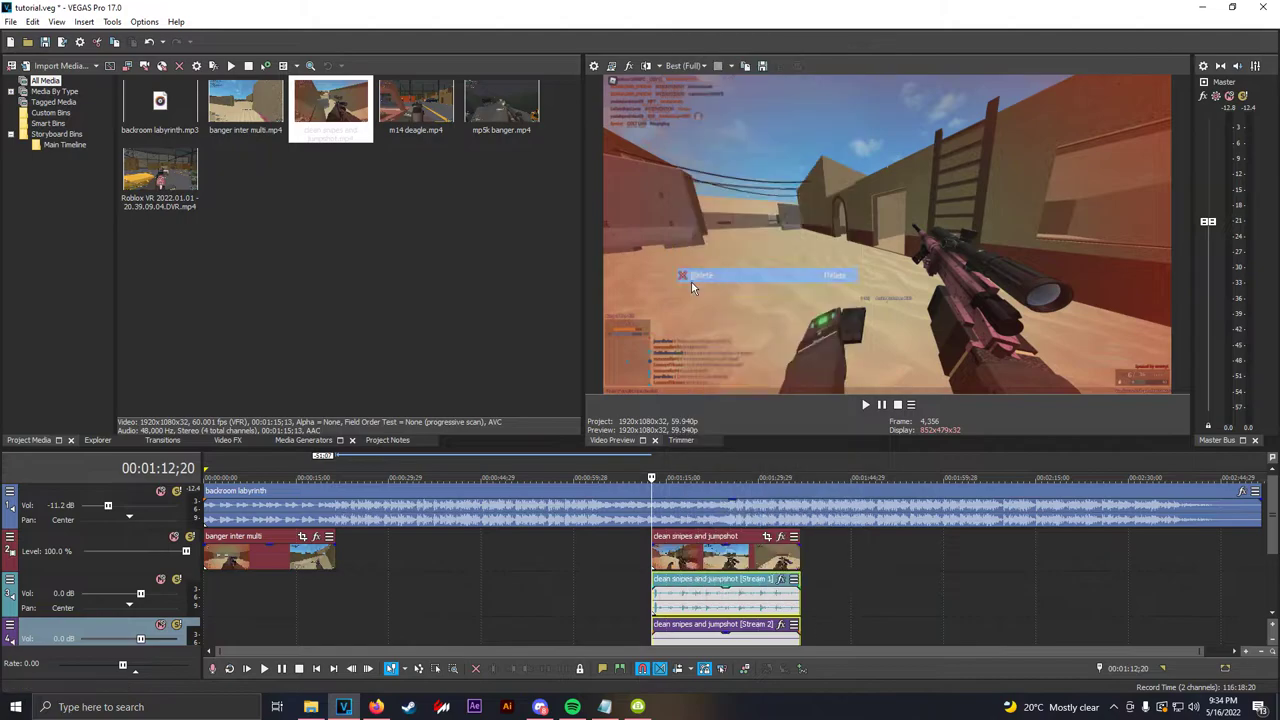
- Disable resampling for the clean snipes and jumpshot video
{"action": "right_click", "coordinate": [668, 566]}
{"action": "mouse_move", "coordinate": [740, 583]}
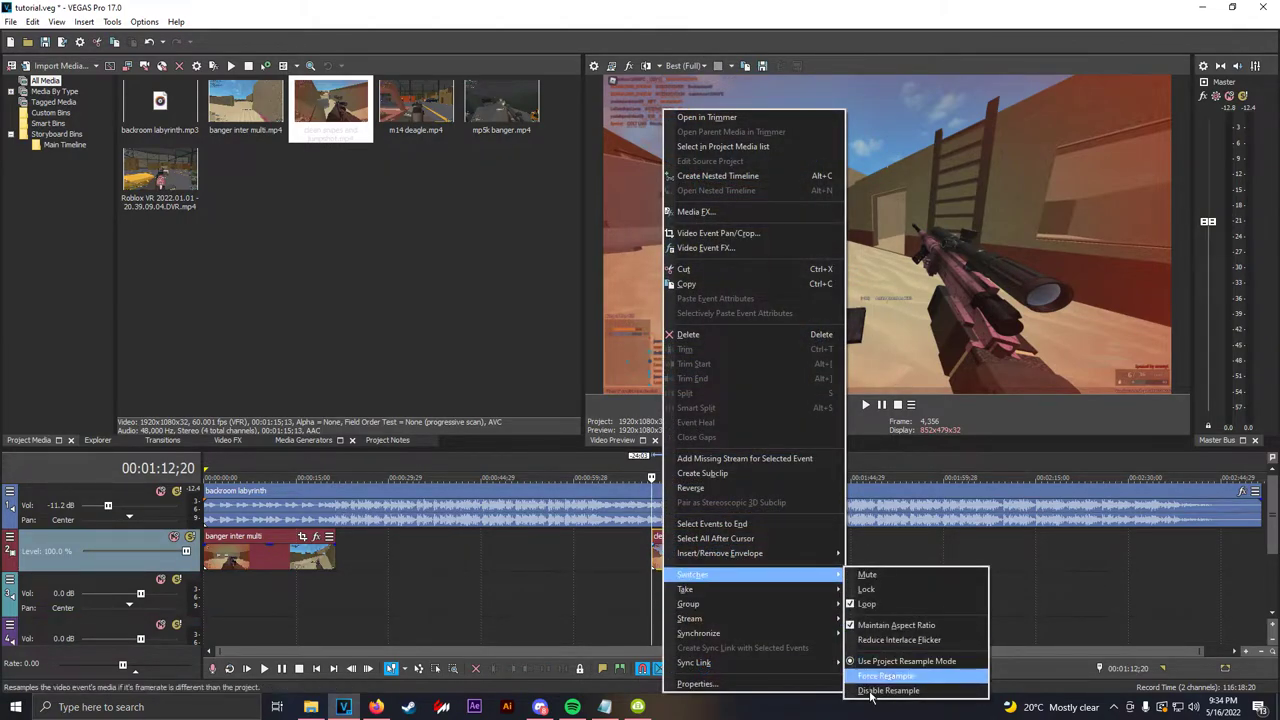
{"action": "left_click", "coordinate": [920, 686]}
- Move the clean snipes and jumpshot video to 00:00:21;10, directly against the end of the banger inter multi clip
{"action": "scroll", "coordinate": [700, 608], "scroll_direction": "down", "scroll_amount": 1}
{"action": "left_click_drag", "start_coordinate": [664, 566], "coordinate": [360, 566]}
{"action": "scroll", "coordinate": [450, 566], "scroll_direction": "up", "scroll_amount": 3}
{"action": "scroll", "coordinate": [537, 569], "scroll_direction": "up", "scroll_amount": 2}
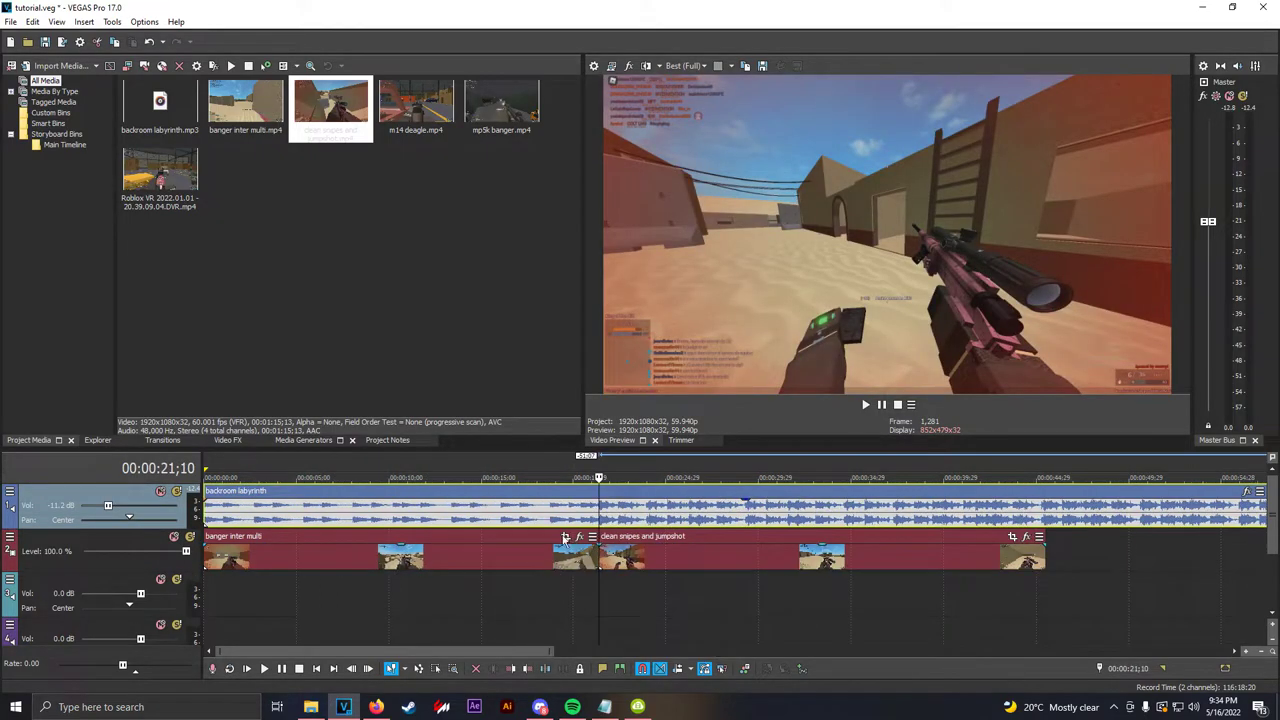
- Try overlapping the start of the clean snipes and jumpshot clip with the end of banger inter multi by 0;21, and undo it
{"action": "left_click", "coordinate": [635, 556]}
{"action": "left_click", "coordinate": [592, 524]}
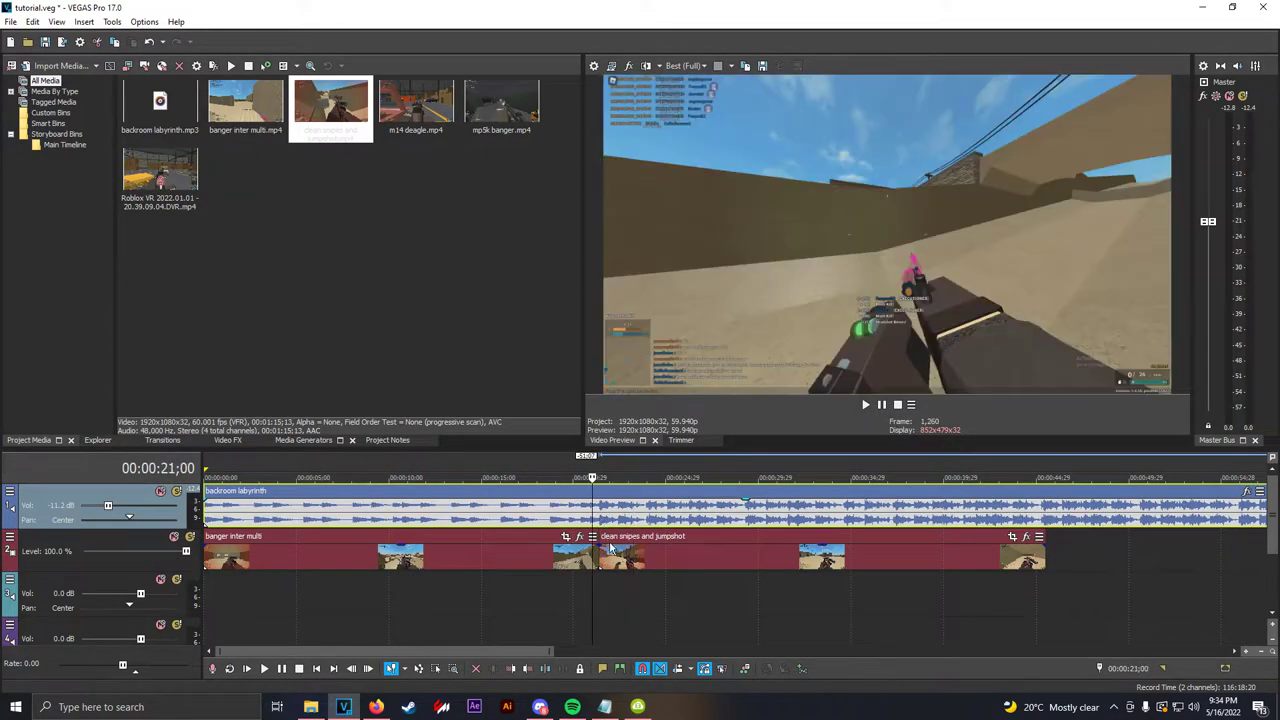
{"action": "scroll", "coordinate": [610, 566], "scroll_direction": "up", "scroll_amount": 2}
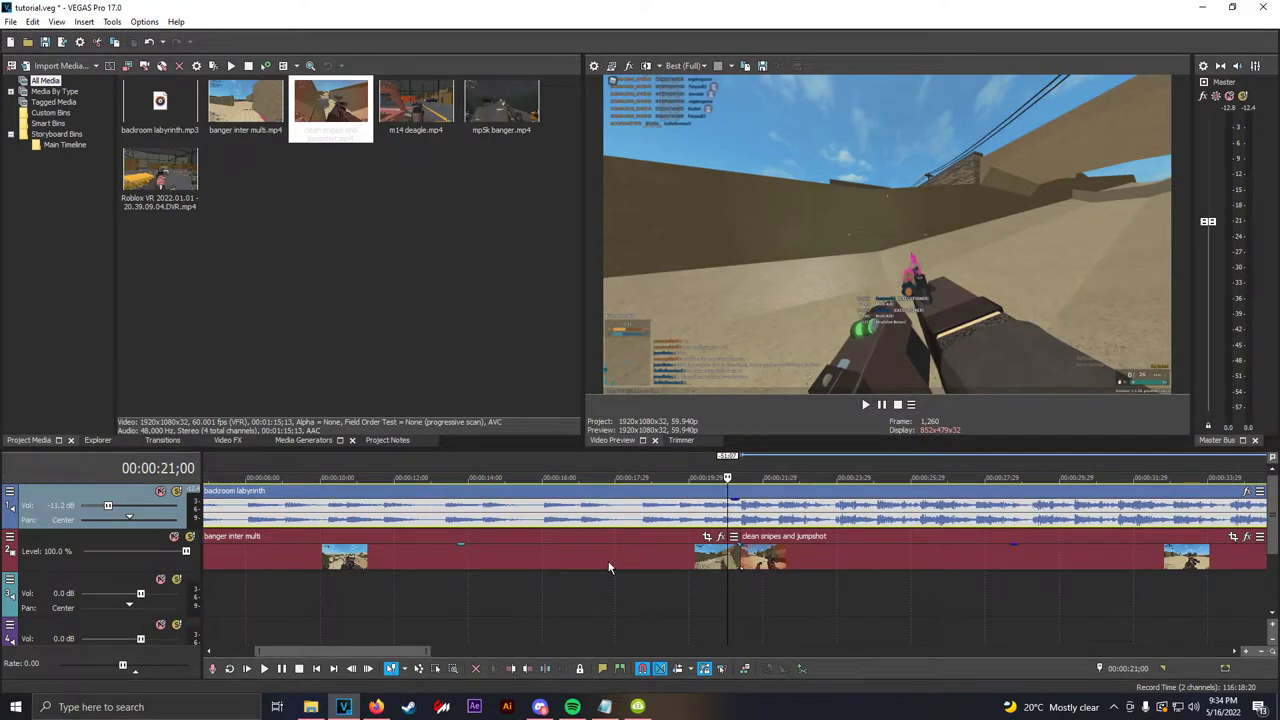
{"action": "left_click", "coordinate": [769, 565]}
{"action": "left_click", "coordinate": [731, 575]}
{"action": "left_click", "coordinate": [754, 572]}
{"action": "scroll", "coordinate": [743, 573], "scroll_direction": "up", "scroll_amount": 2}
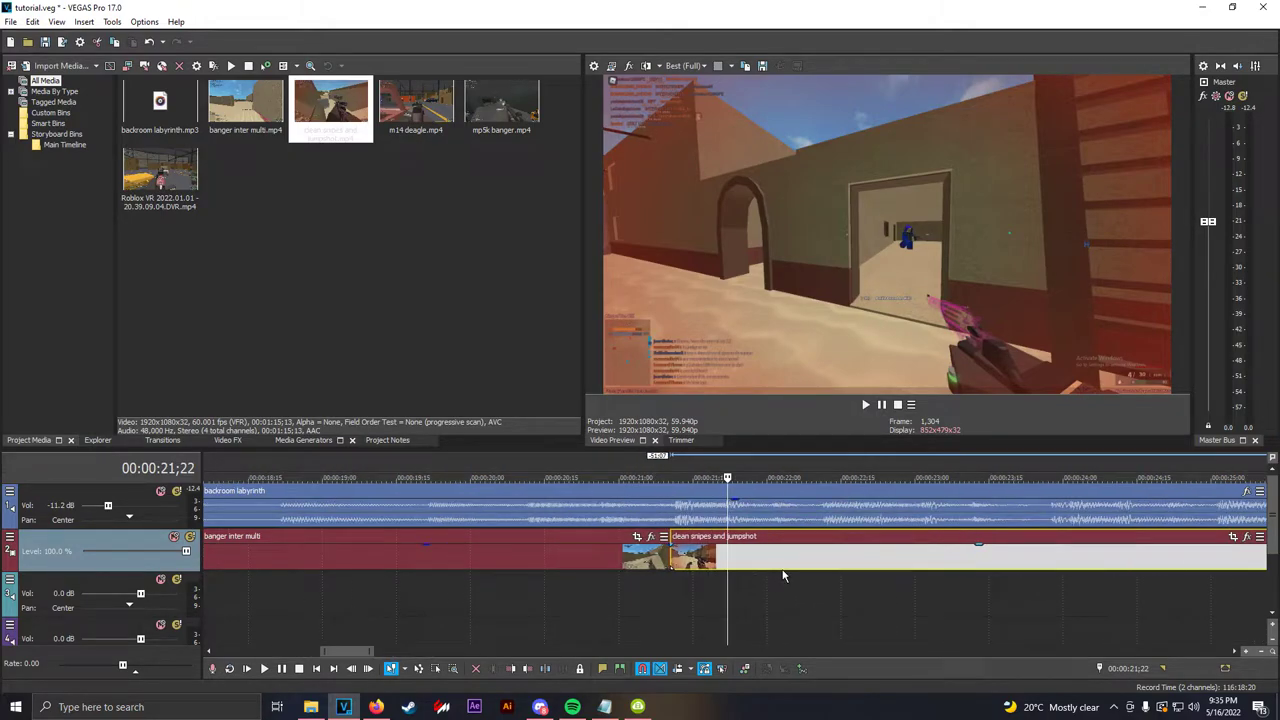
{"action": "scroll", "coordinate": [810, 568], "scroll_direction": "down", "scroll_amount": 1}
{"action": "left_click_drag", "start_coordinate": [830, 568], "coordinate": [762, 575]}
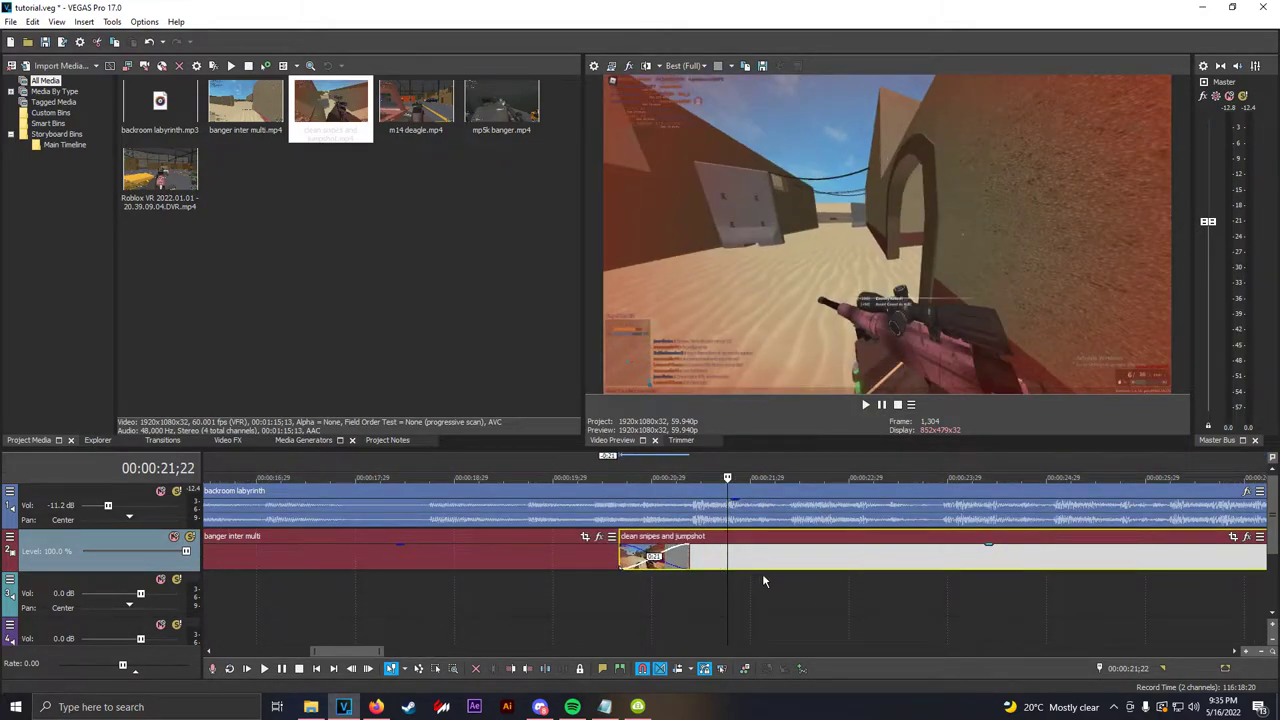
{"action": "scroll", "coordinate": [763, 575], "scroll_direction": "down", "scroll_amount": 3}
{"action": "key", "text": "ctrl+z"}
{"action": "scroll", "coordinate": [746, 595], "scroll_direction": "down", "scroll_amount": 3}
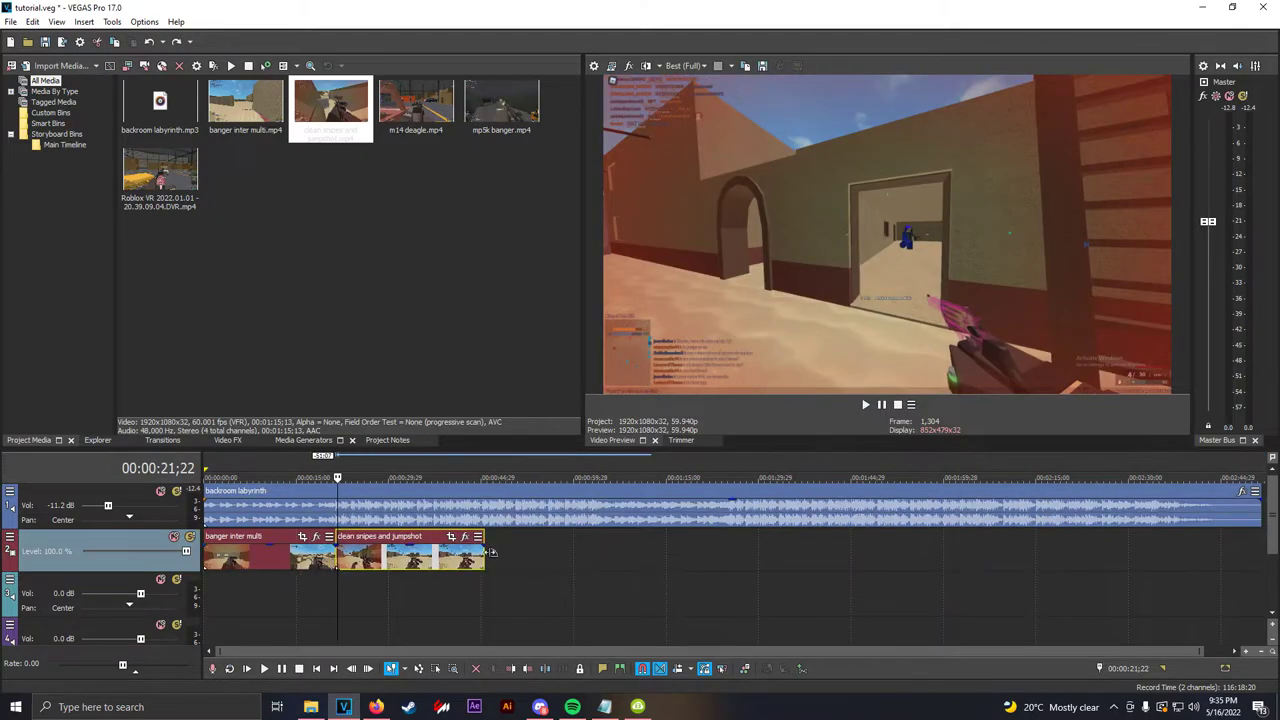
- Overlap the clean snipes and jumpshot clip with the end of banger inter multi by 1;07 as a crossfade and play the transition
{"action": "scroll", "coordinate": [350, 560], "scroll_direction": "up", "scroll_amount": 1}
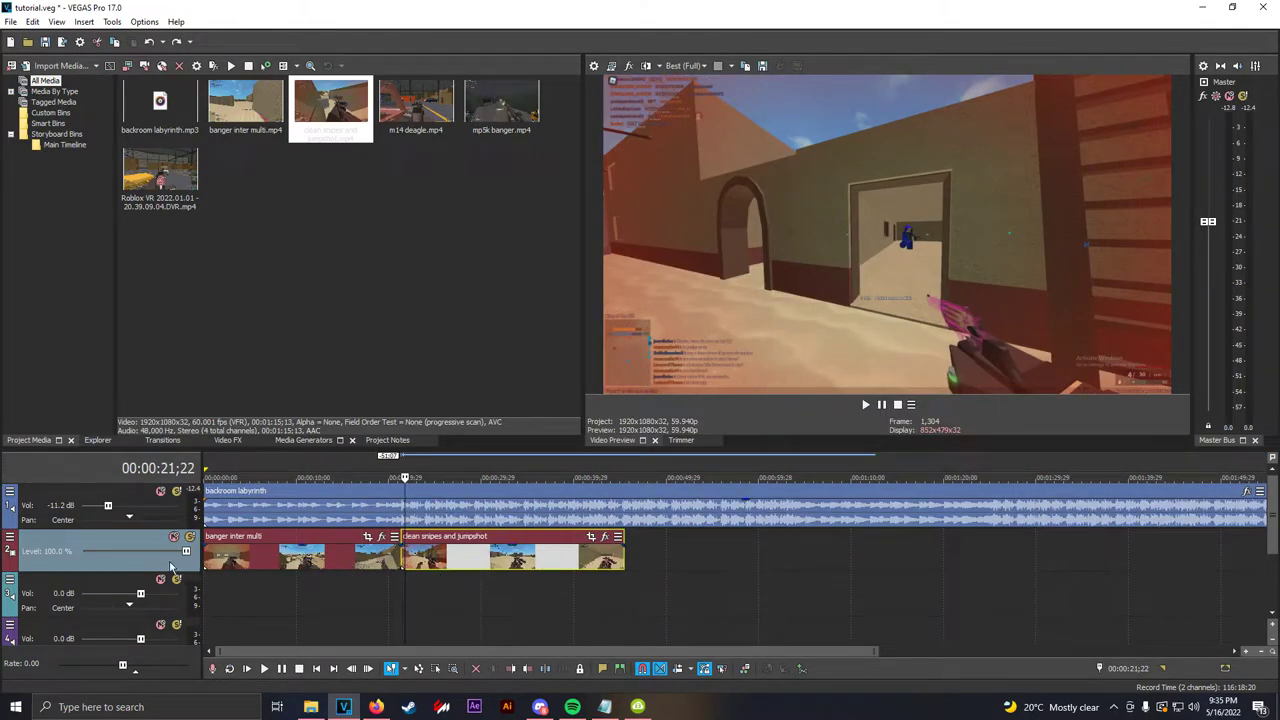
{"action": "scroll", "coordinate": [407, 578], "scroll_direction": "up", "scroll_amount": 4}
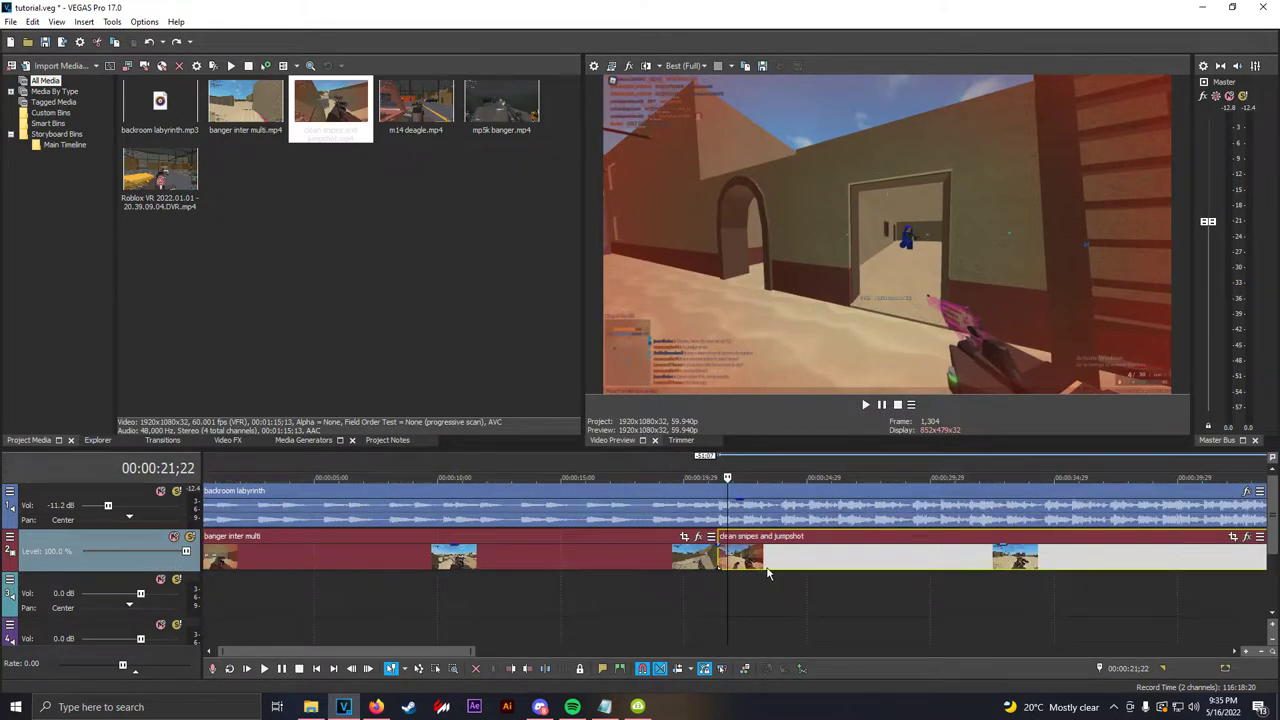
{"action": "left_click_drag", "start_coordinate": [768, 572], "coordinate": [722, 572]}
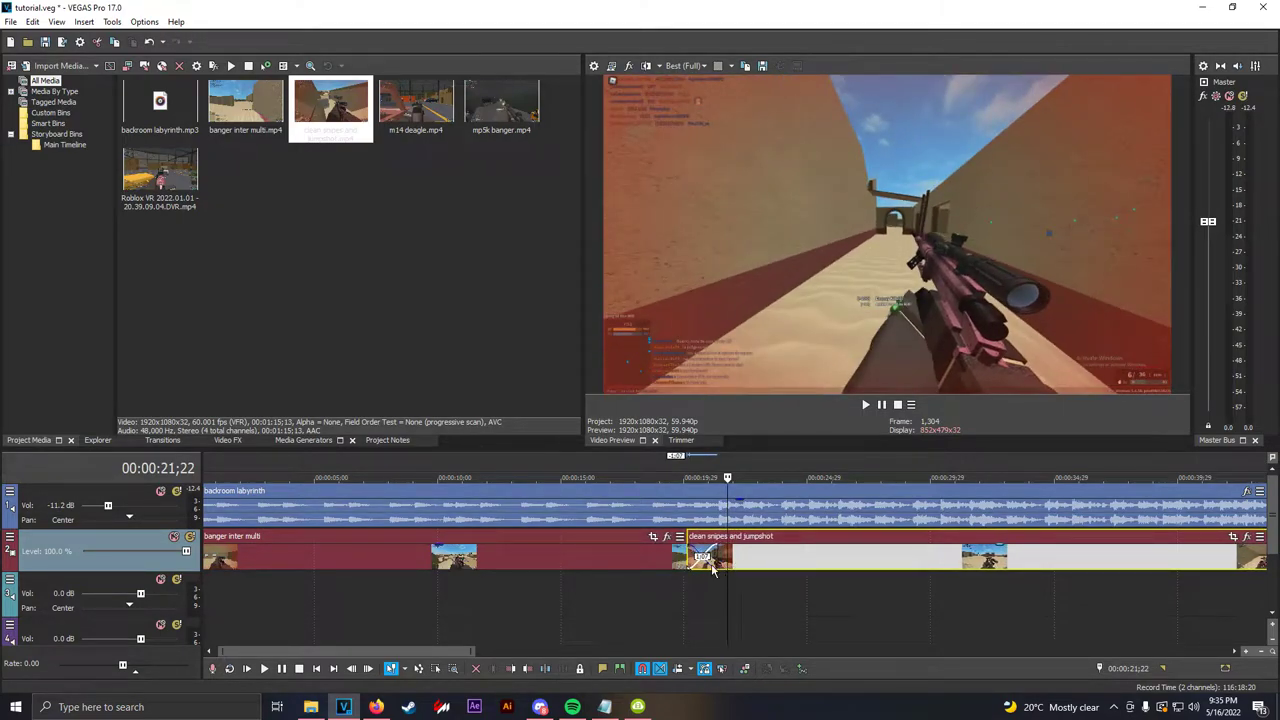
{"action": "scroll", "coordinate": [706, 572], "scroll_direction": "down", "scroll_amount": 2}
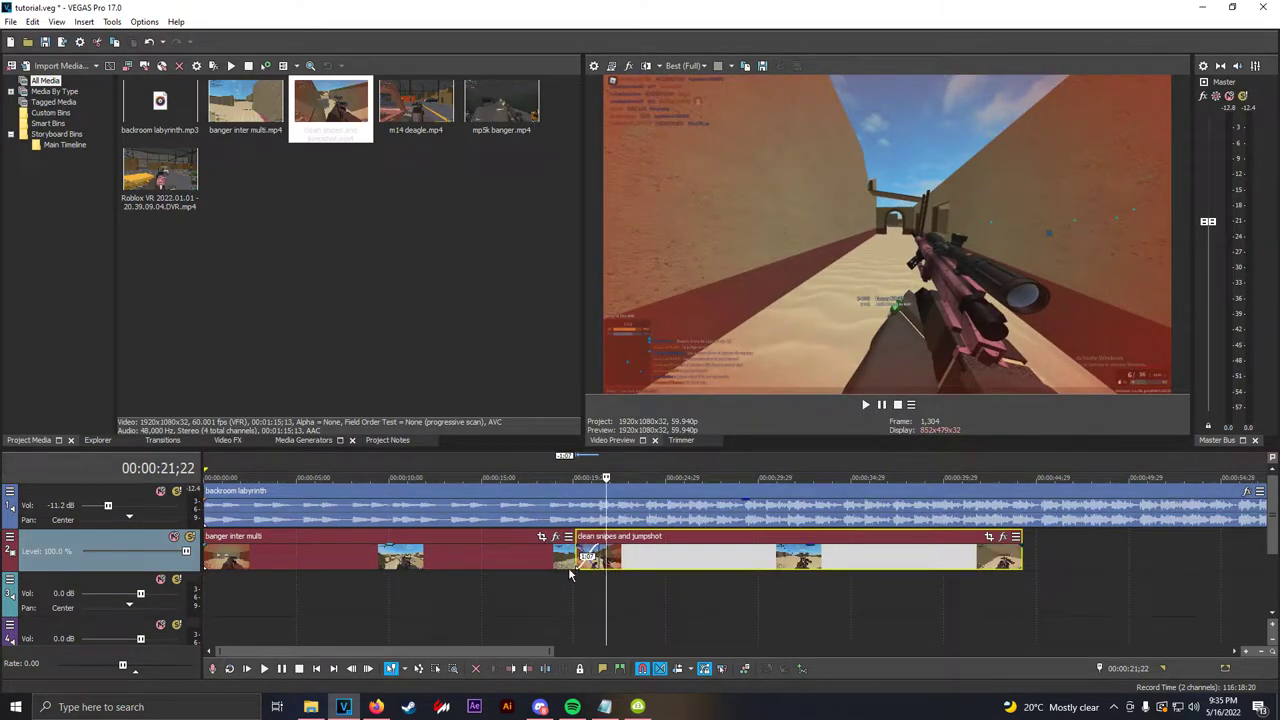
{"action": "left_click", "coordinate": [570, 573]}
{"action": "key", "text": "space"}
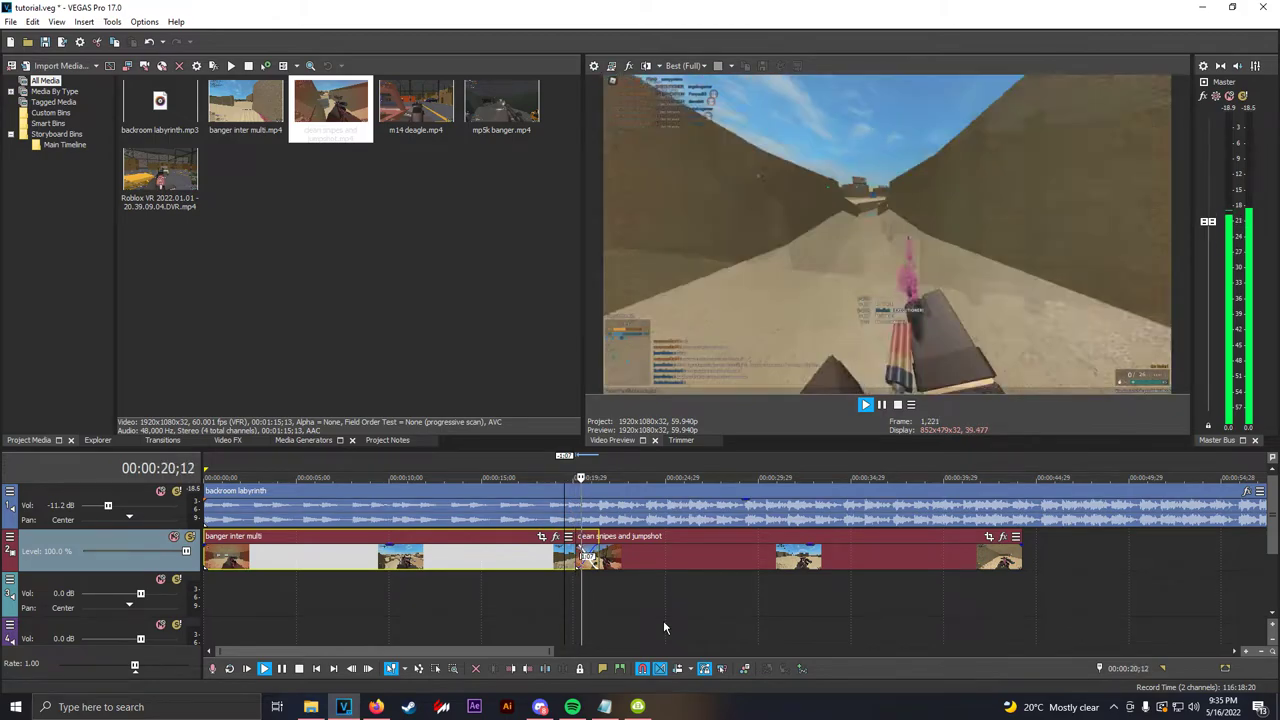
{"action": "scroll", "coordinate": [663, 626], "scroll_direction": "up", "scroll_amount": 2}
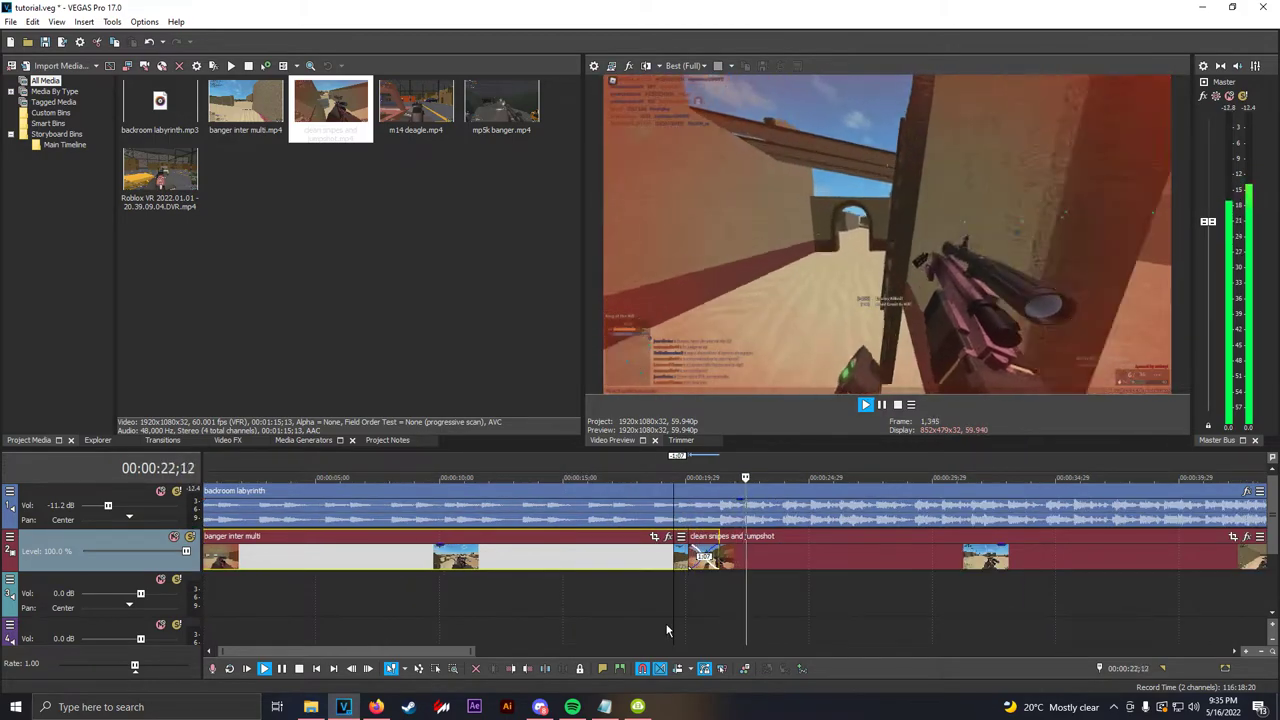
{"action": "key", "text": "space"}
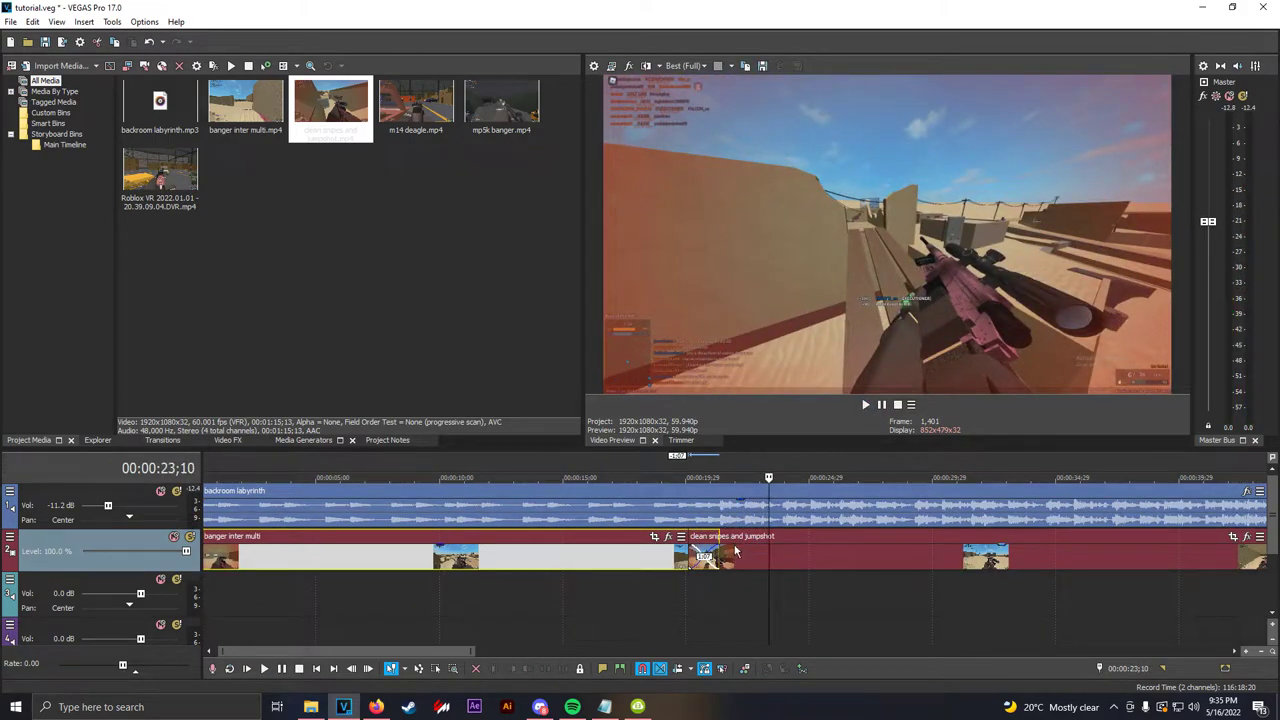
- Move the clean snipes and jumpshot clip back to 00:00:21;10, directly against the end of banger inter multi without an overlap
{"action": "left_click", "coordinate": [730, 550]}
{"action": "scroll", "coordinate": [736, 555], "scroll_direction": "up", "scroll_amount": 2}
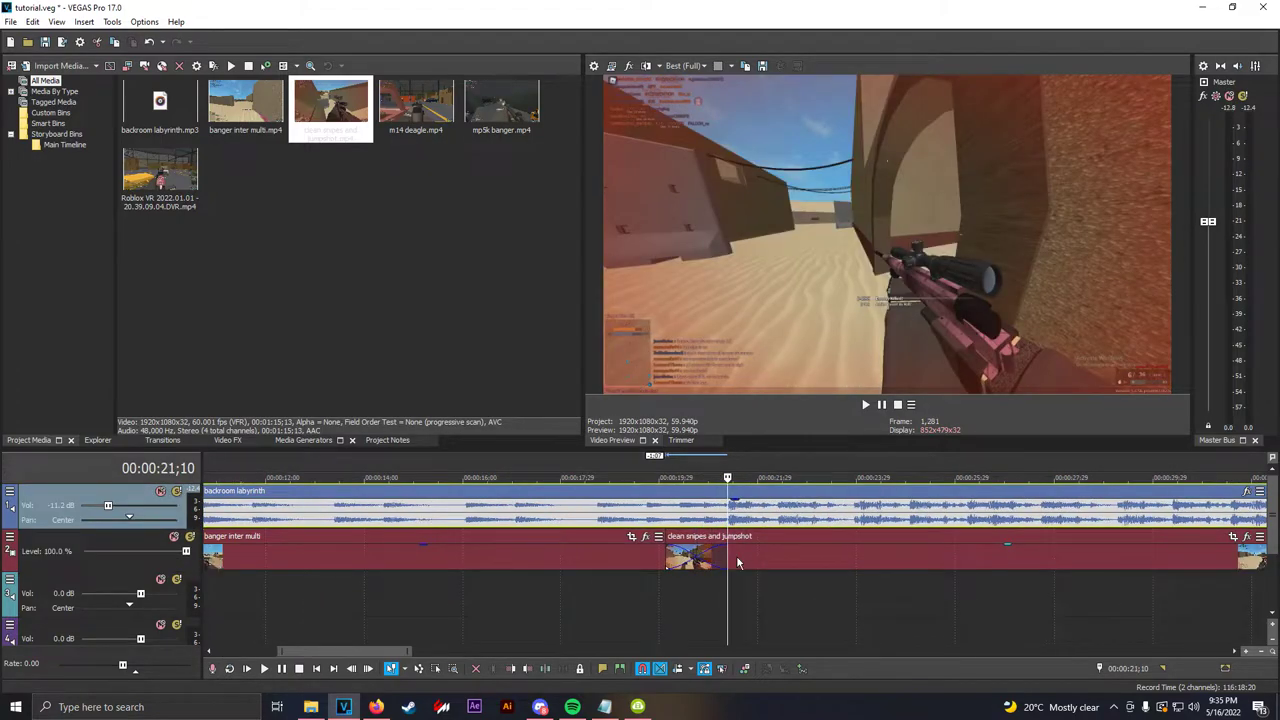
{"action": "left_click_drag", "start_coordinate": [755, 568], "coordinate": [799, 568]}
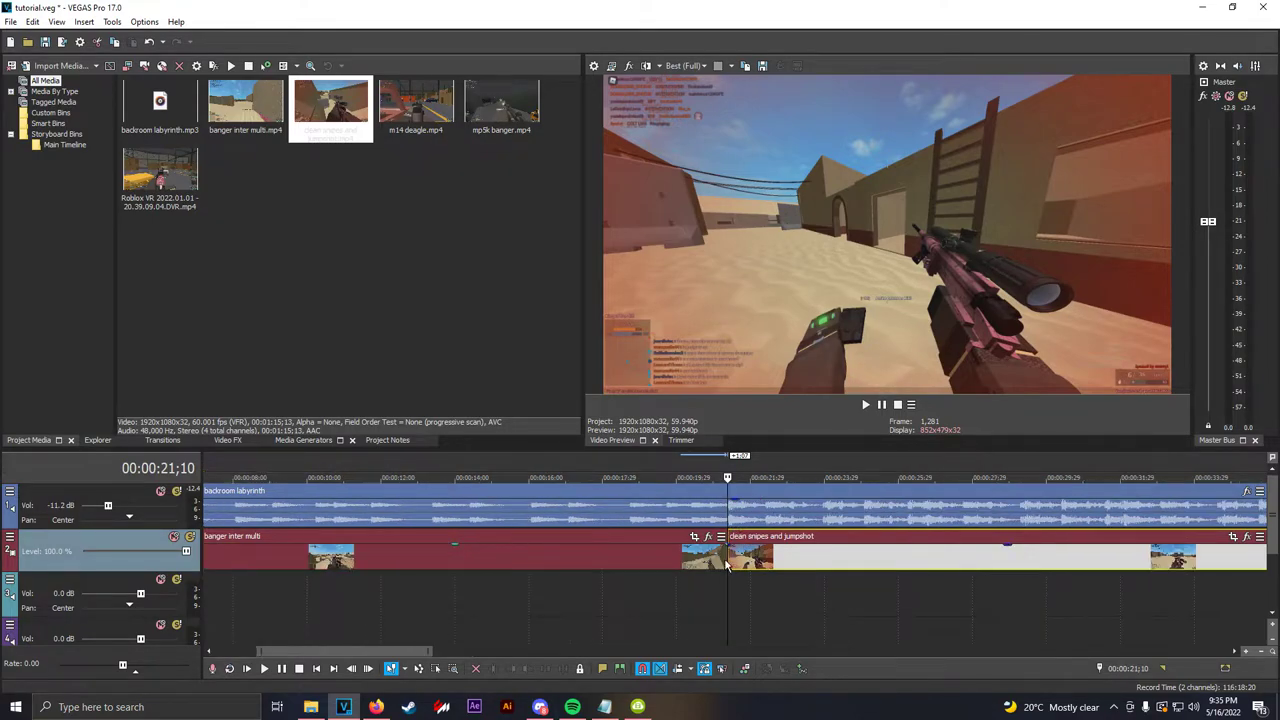
- Play the hard cut from banger inter multi into clean snipes and jumpshot to check it against the song
{"action": "left_click", "coordinate": [725, 561]}
{"action": "scroll", "coordinate": [725, 561], "scroll_direction": "down", "scroll_amount": 2}
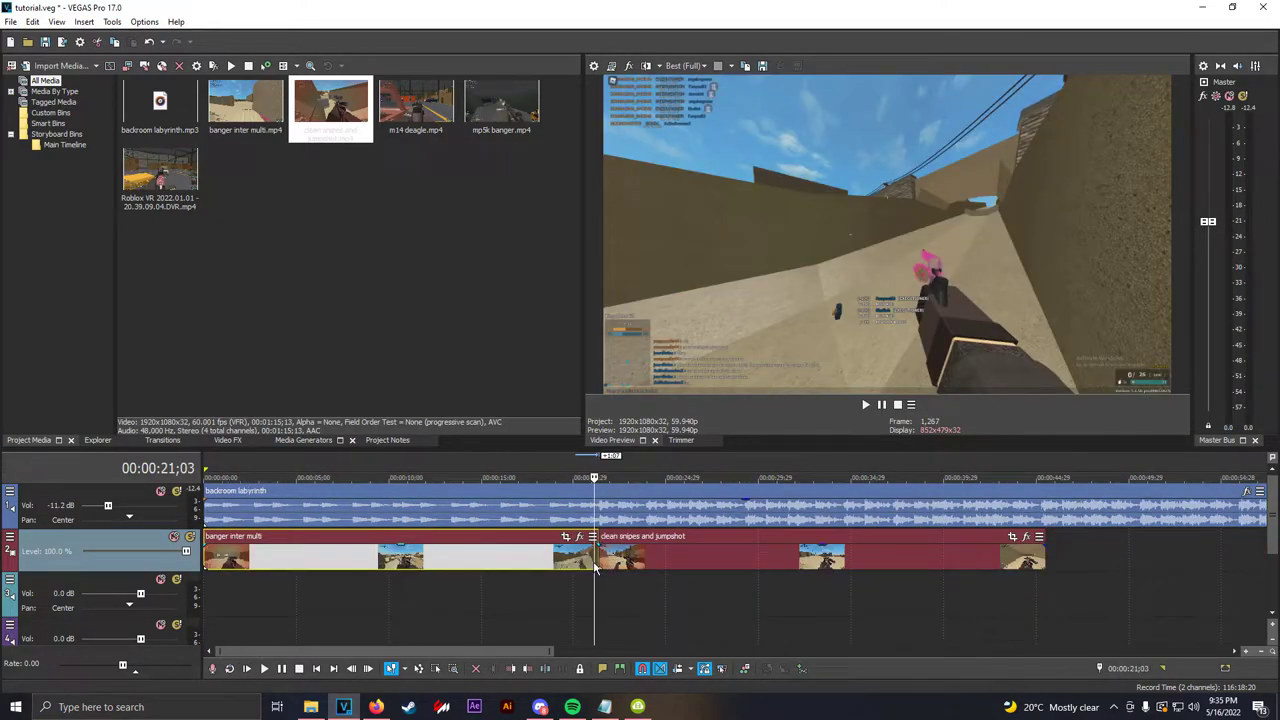
{"action": "key", "text": "space"}
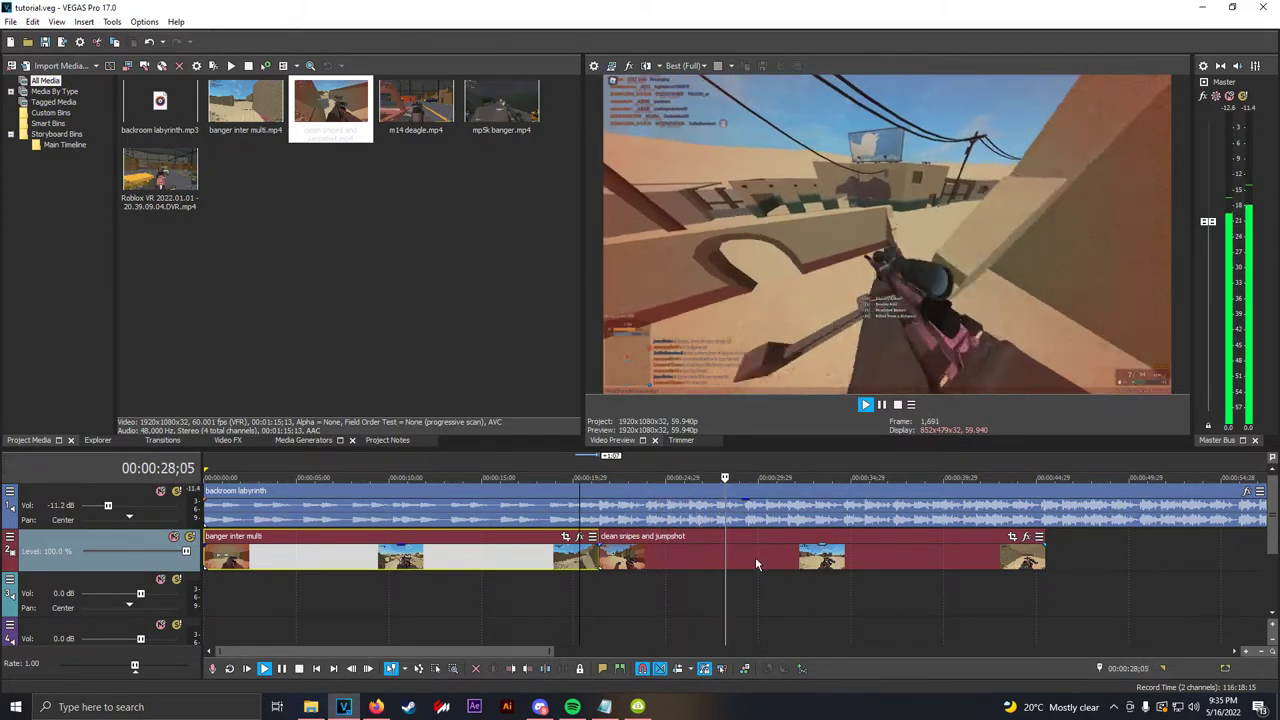
{"action": "key", "text": "Return"}
- Examine the second half of the clean snipes and jumpshot clip from 00:00:33;03 onward to locate the end of its last highlight
{"action": "left_click", "coordinate": [817, 562]}
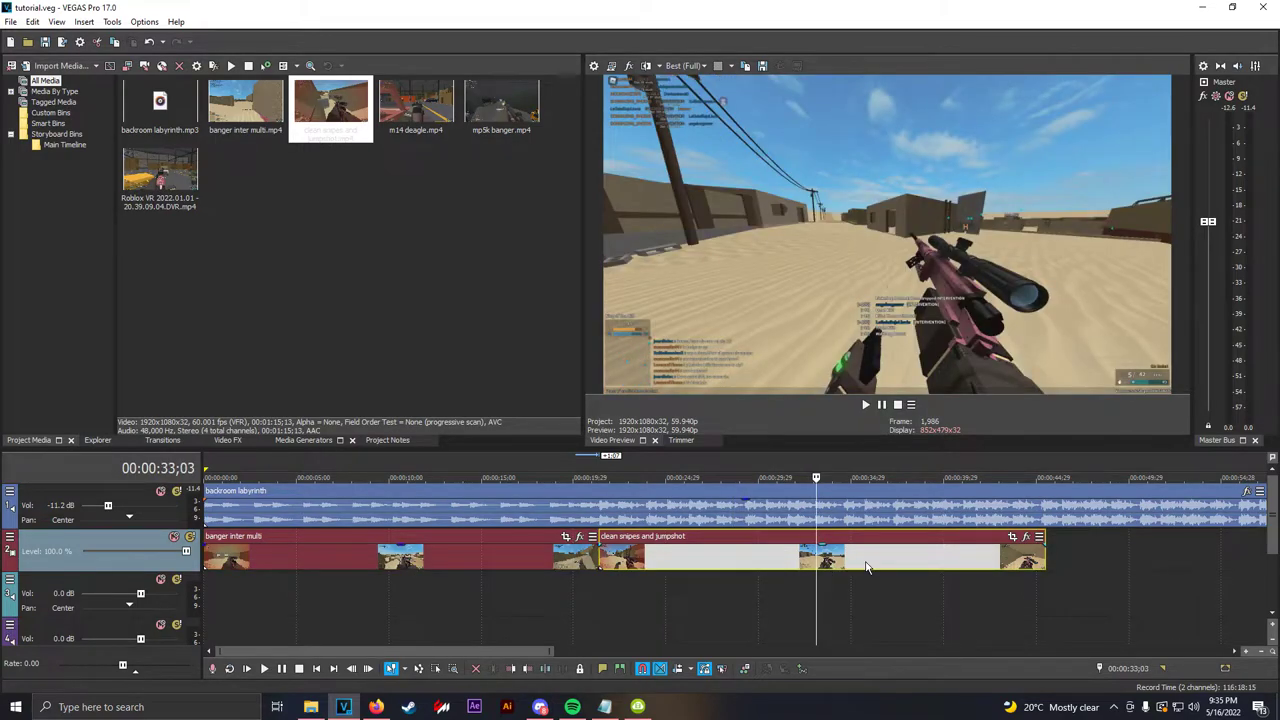
{"action": "left_click", "coordinate": [860, 563]}
{"action": "left_click", "coordinate": [870, 563]}
{"action": "left_click", "coordinate": [893, 564]}
{"action": "left_click", "coordinate": [917, 565]}
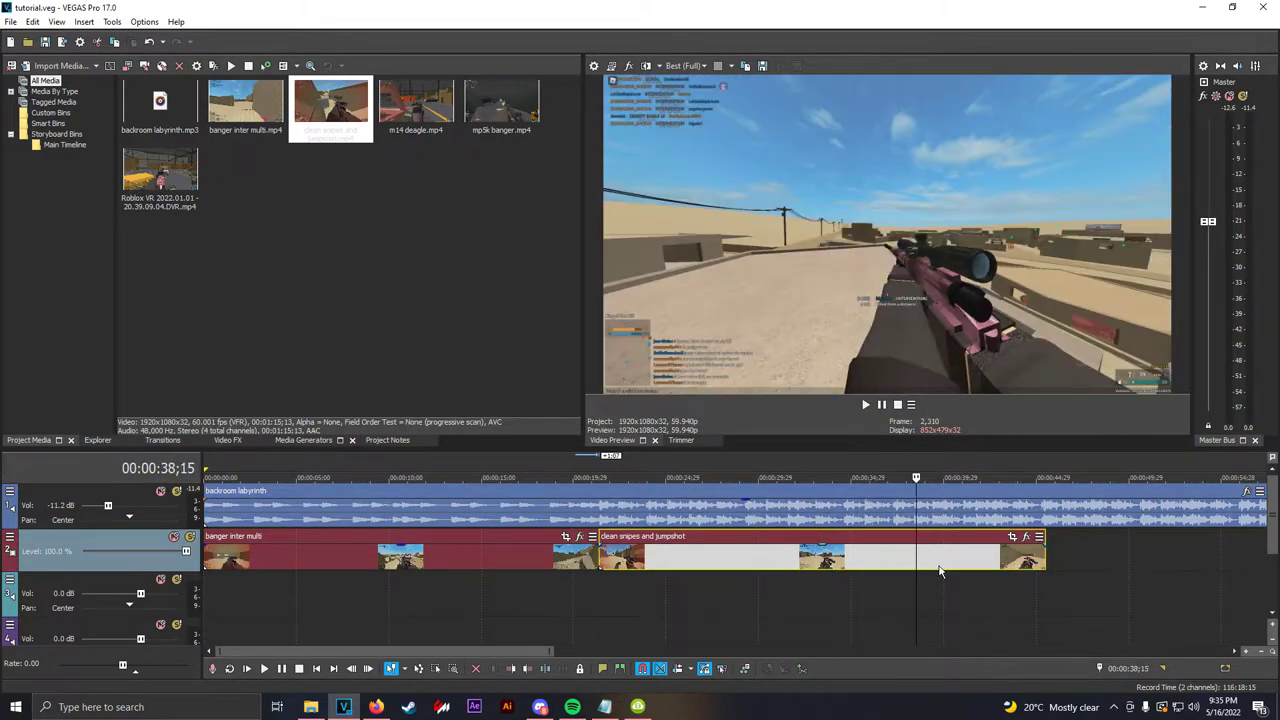
{"action": "left_click", "coordinate": [933, 566]}
{"action": "left_click", "coordinate": [920, 572]}
{"action": "left_click", "coordinate": [930, 571]}
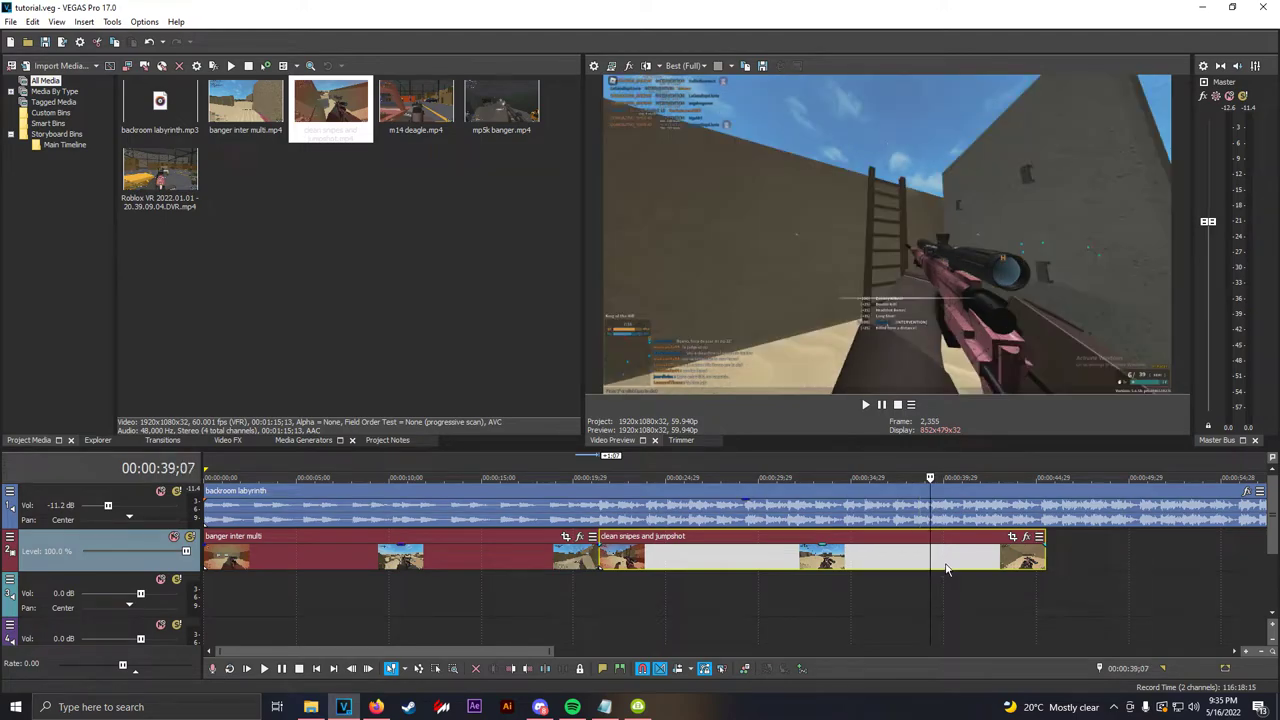
- Play the final shots of the clean snipes and jumpshot clip and trim its end by 4;14 to about 00:00:41
{"action": "left_click", "coordinate": [940, 569]}
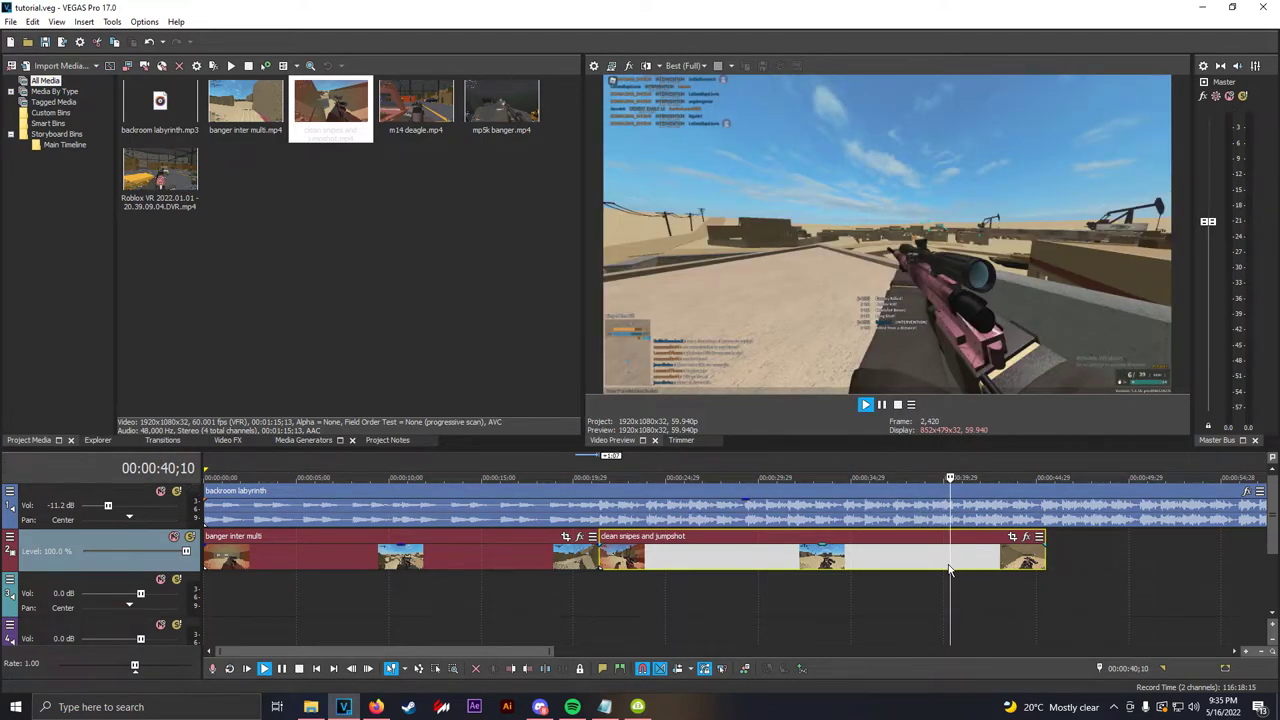
{"action": "key", "text": "Return"}
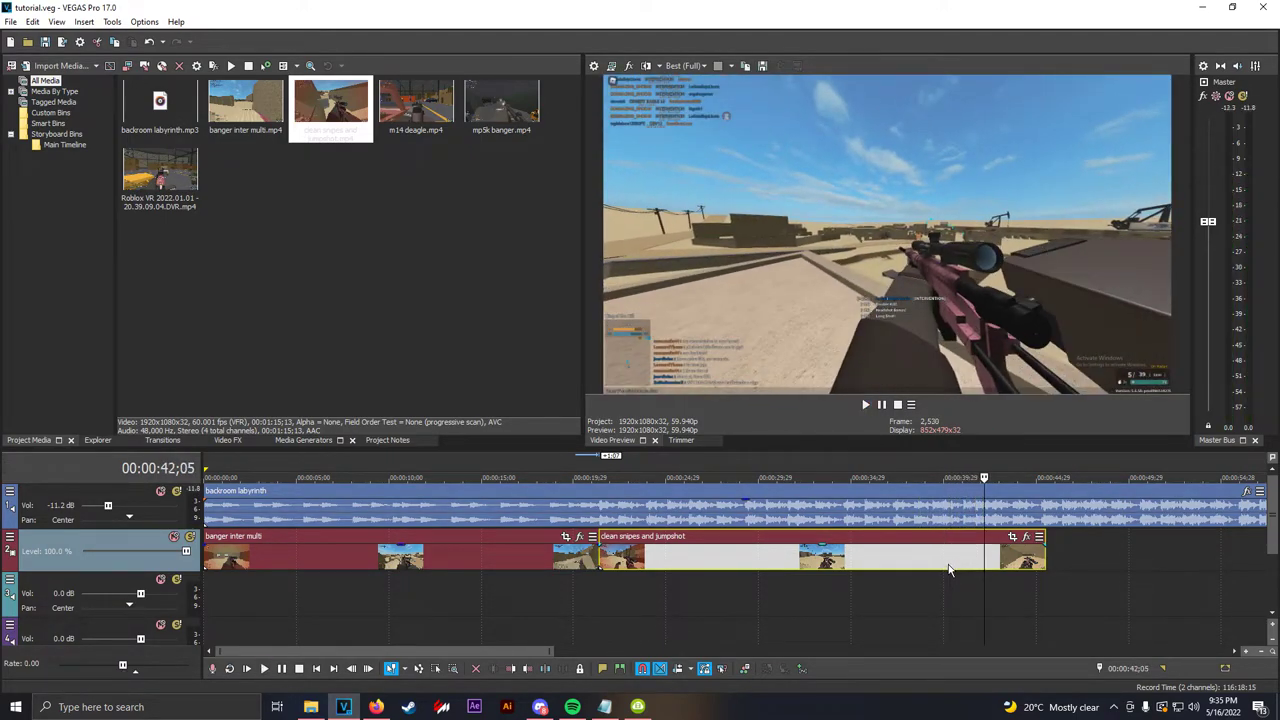
{"action": "left_click", "coordinate": [945, 572]}
{"action": "key", "text": "space"}
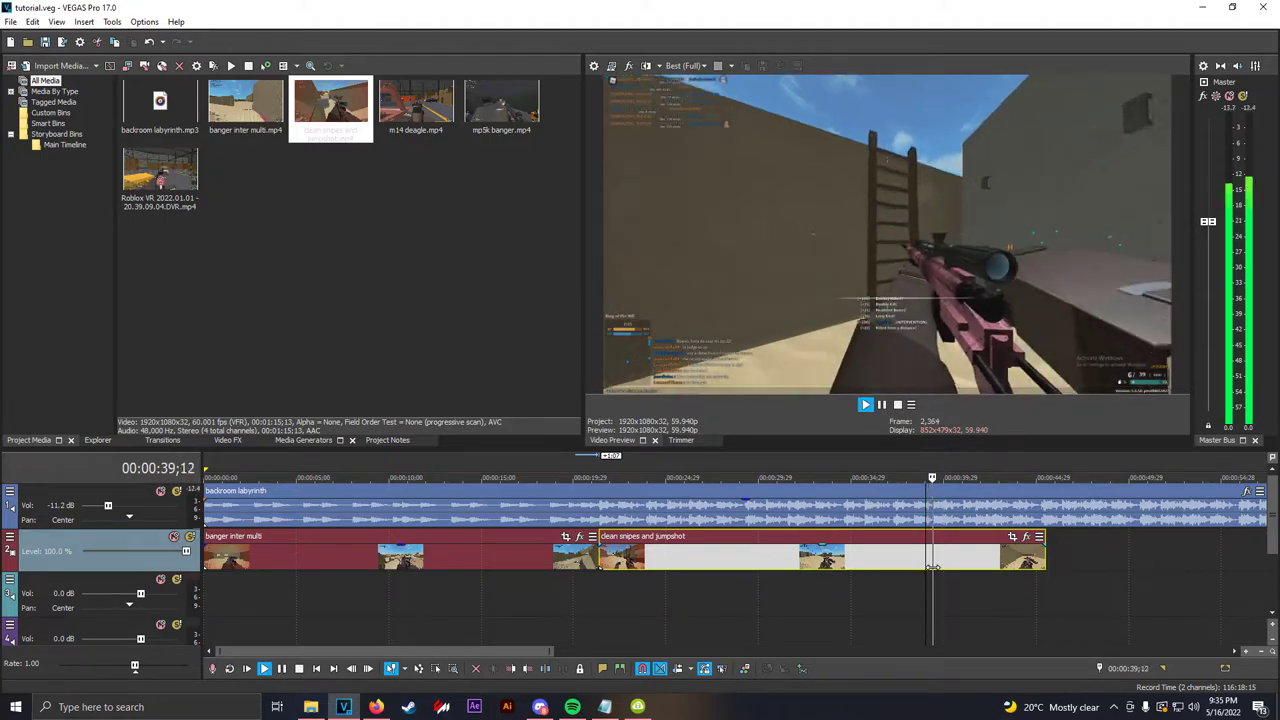
{"action": "key", "text": "Return"}
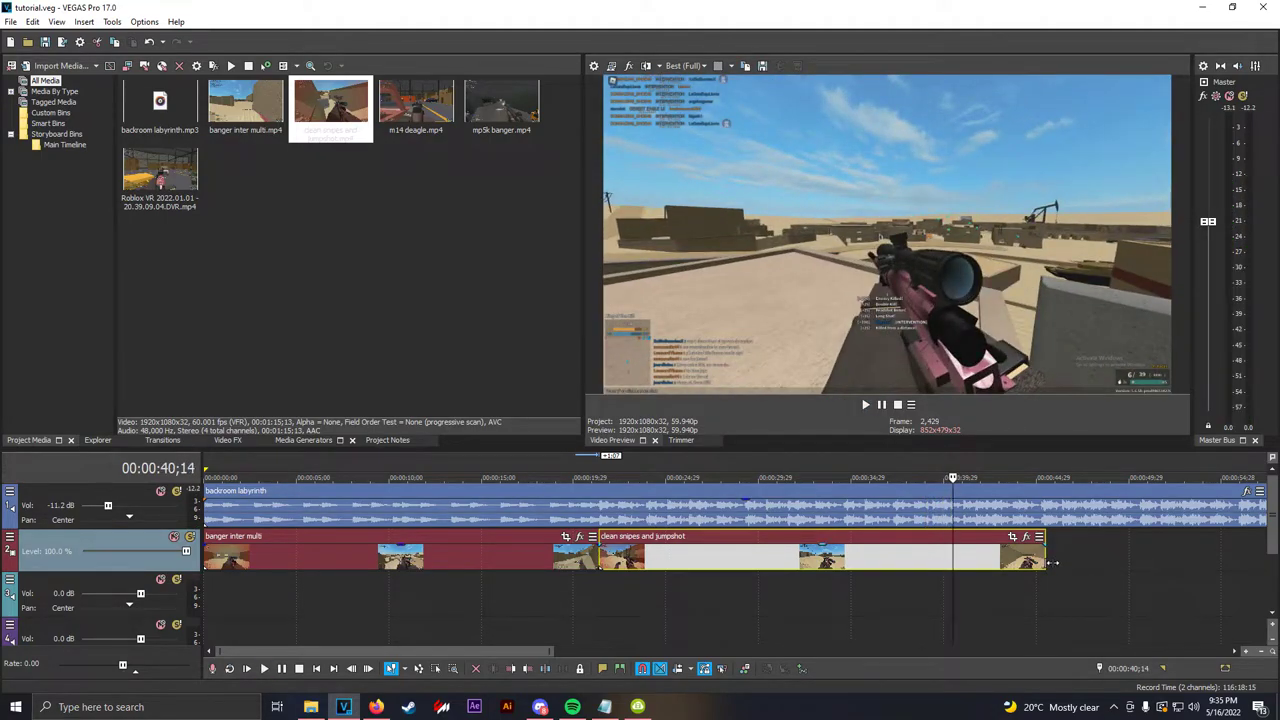
{"action": "left_click_drag", "start_coordinate": [1052, 563], "coordinate": [969, 563]}
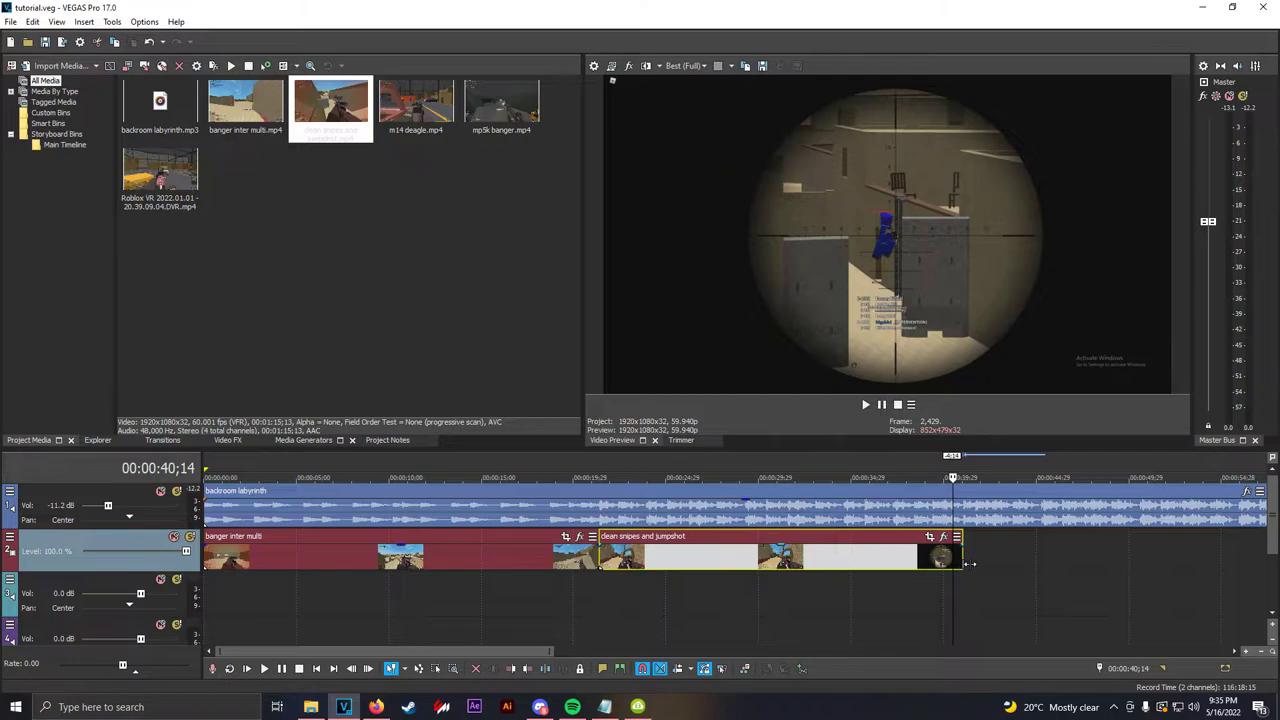
- Add mp5k banger.mp4 to the timeline directly after the clean snipes and jumpshot clip
{"action": "scroll", "coordinate": [969, 568], "scroll_direction": "down", "scroll_amount": 3}
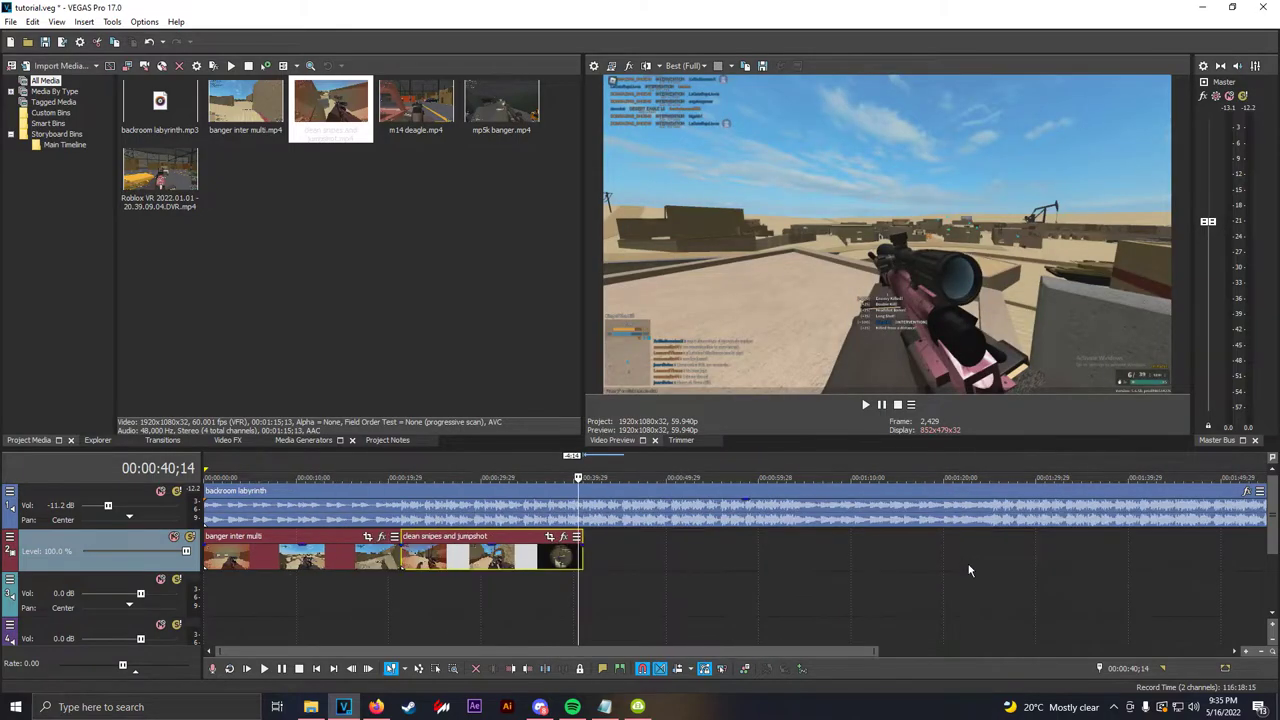
{"action": "left_click", "coordinate": [477, 323]}
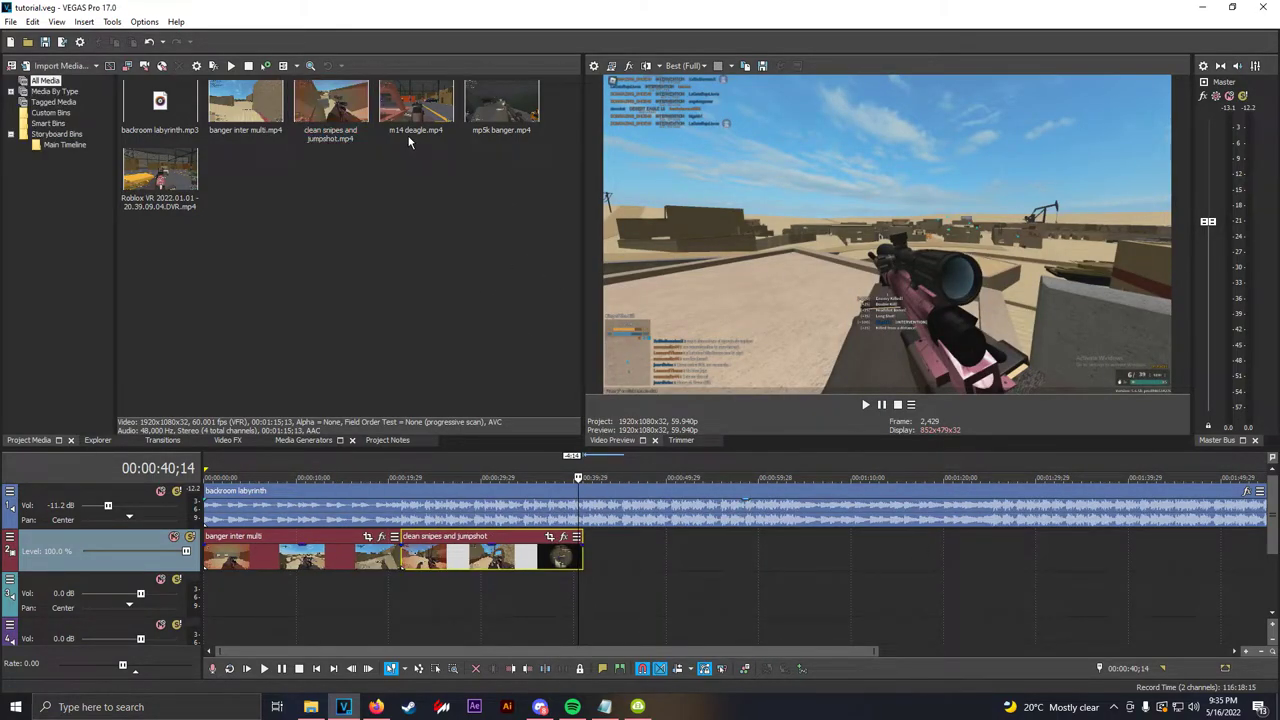
{"action": "left_click_drag", "start_coordinate": [508, 140], "coordinate": [600, 566]}
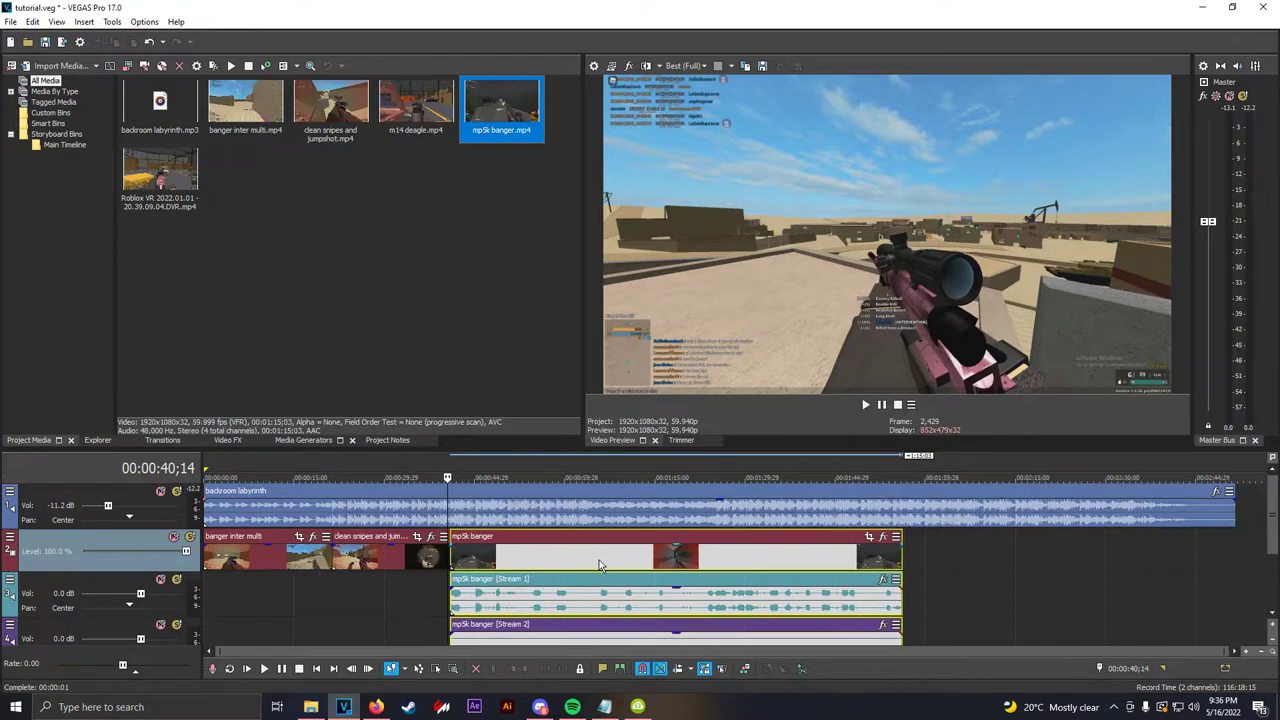
- Split the mp5k banger clip with its audio at 00:01:23;07 and delete the part before the split
{"action": "left_click", "coordinate": [716, 576]}
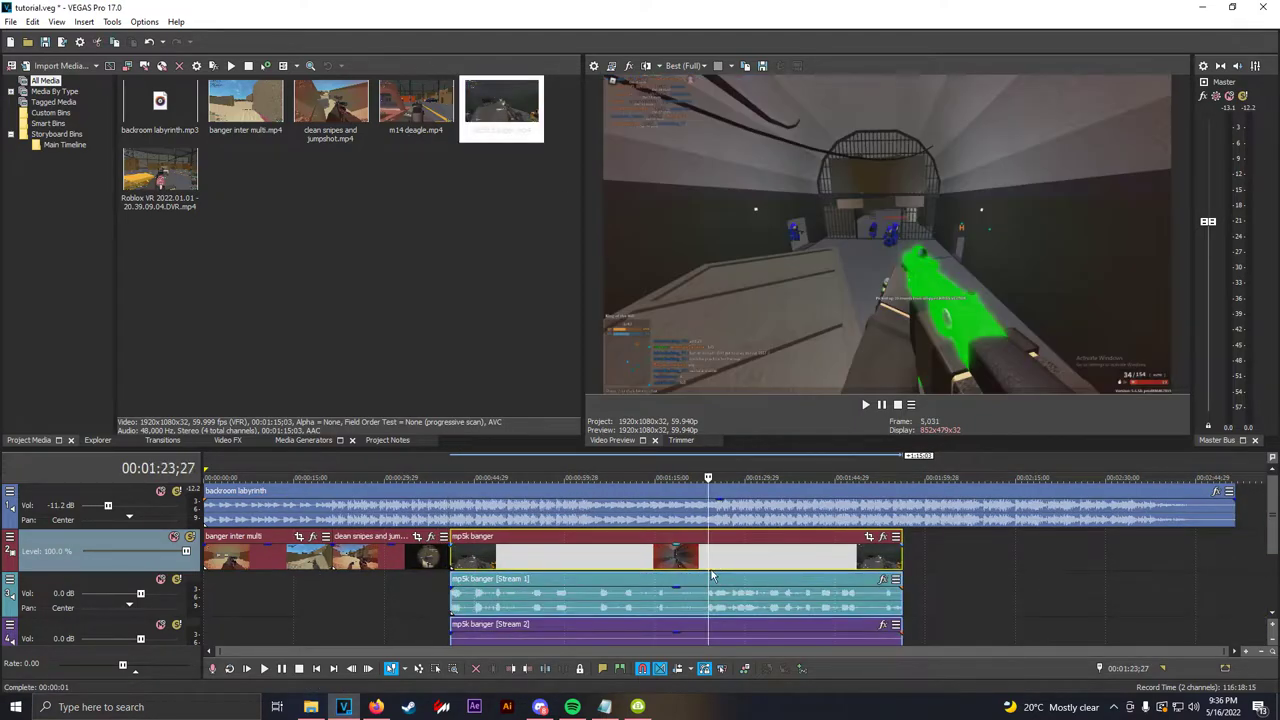
{"action": "key", "text": "s"}
{"action": "right_click", "coordinate": [667, 567]}
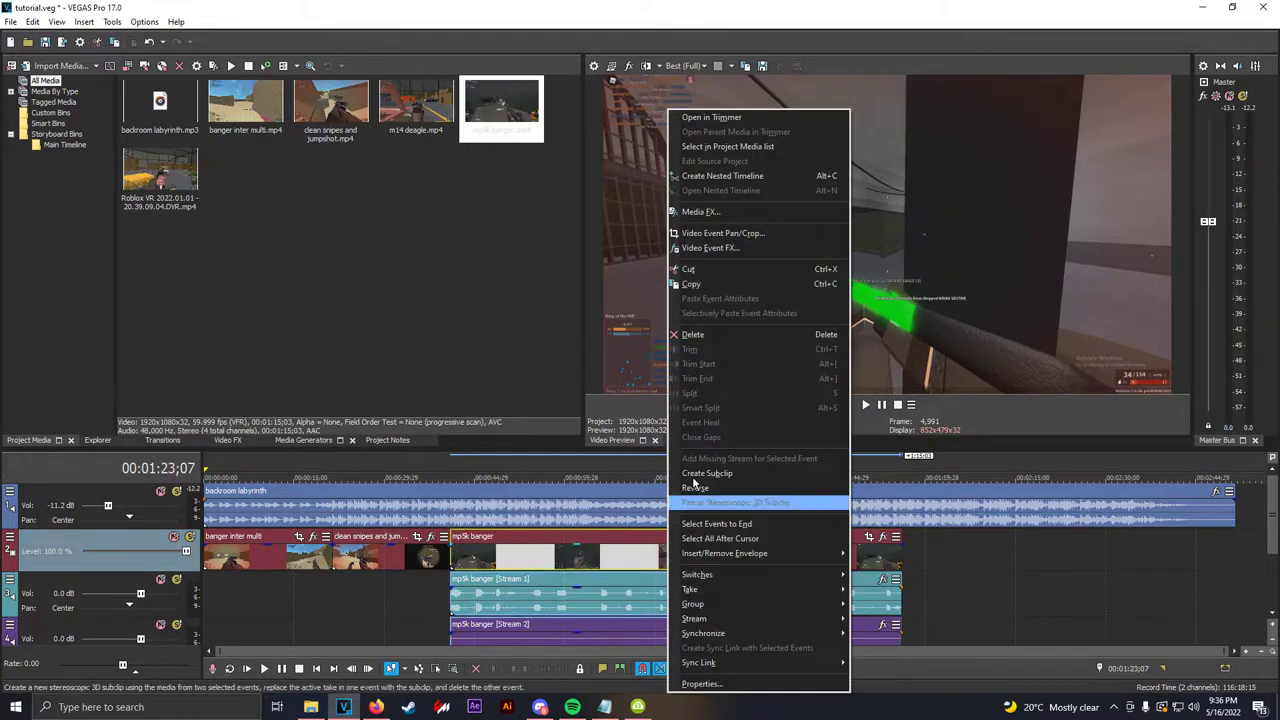
{"action": "left_click", "coordinate": [687, 337]}
- Clear the grouping of the remaining mp5k banger clip and delete its two audio streams
{"action": "scroll", "coordinate": [751, 519], "scroll_direction": "down", "scroll_amount": 1}
{"action": "right_click", "coordinate": [742, 518]}
{"action": "mouse_move", "coordinate": [781, 604]}
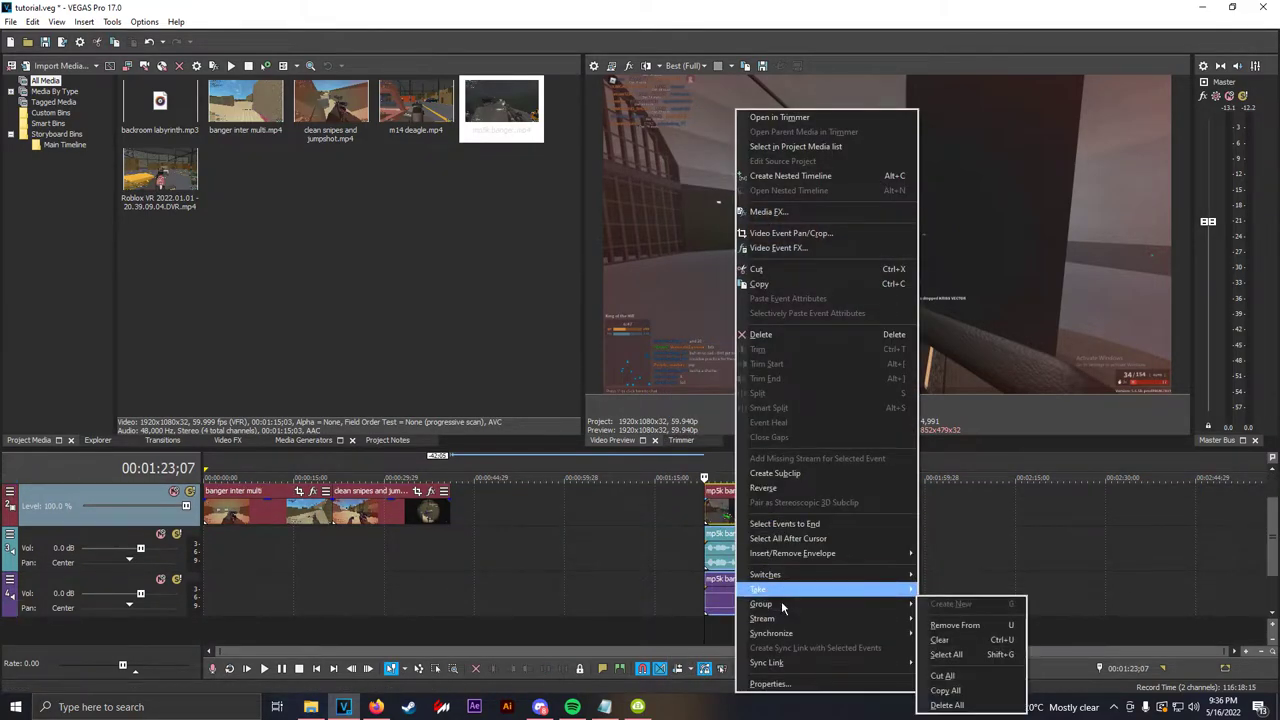
{"action": "left_click", "coordinate": [948, 640]}
{"action": "left_click", "coordinate": [777, 598]}
{"action": "left_click", "coordinate": [745, 562], "text": "ctrl"}
{"action": "right_click", "coordinate": [738, 560]}
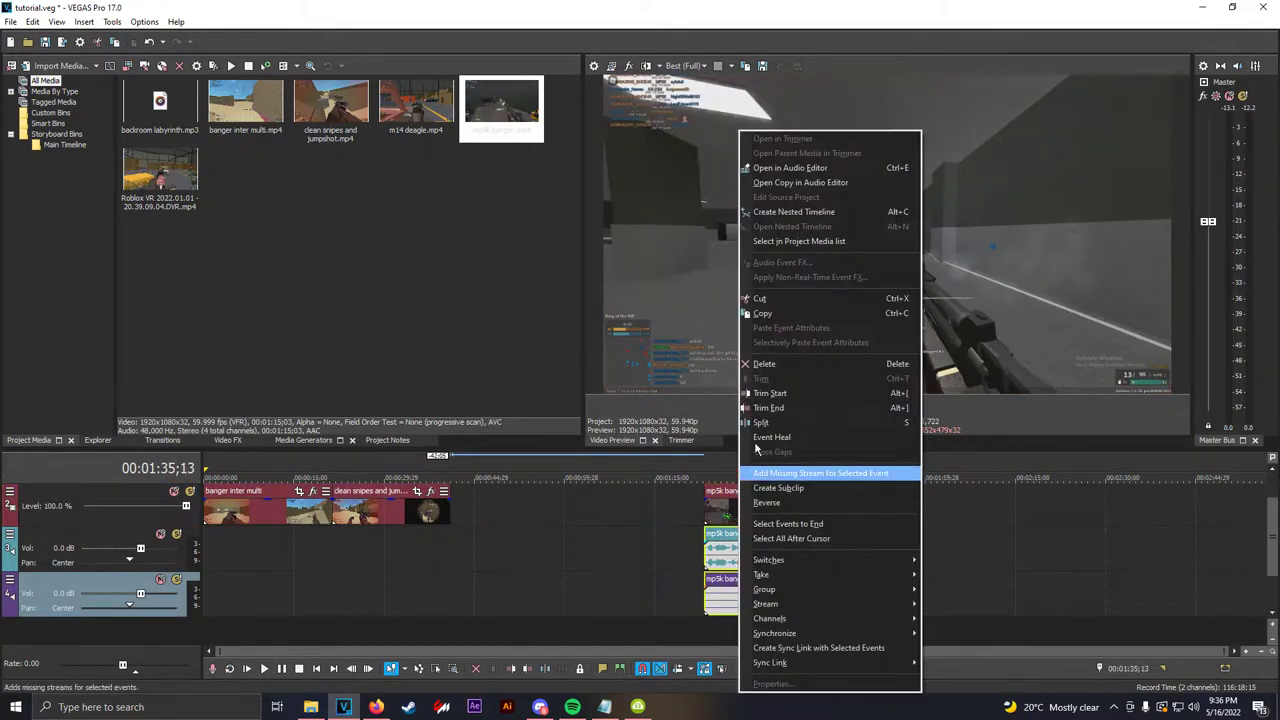
{"action": "left_click", "coordinate": [771, 366]}
- Disable resampling for the mp5k banger video
{"action": "right_click", "coordinate": [749, 518]}
{"action": "mouse_move", "coordinate": [801, 582]}
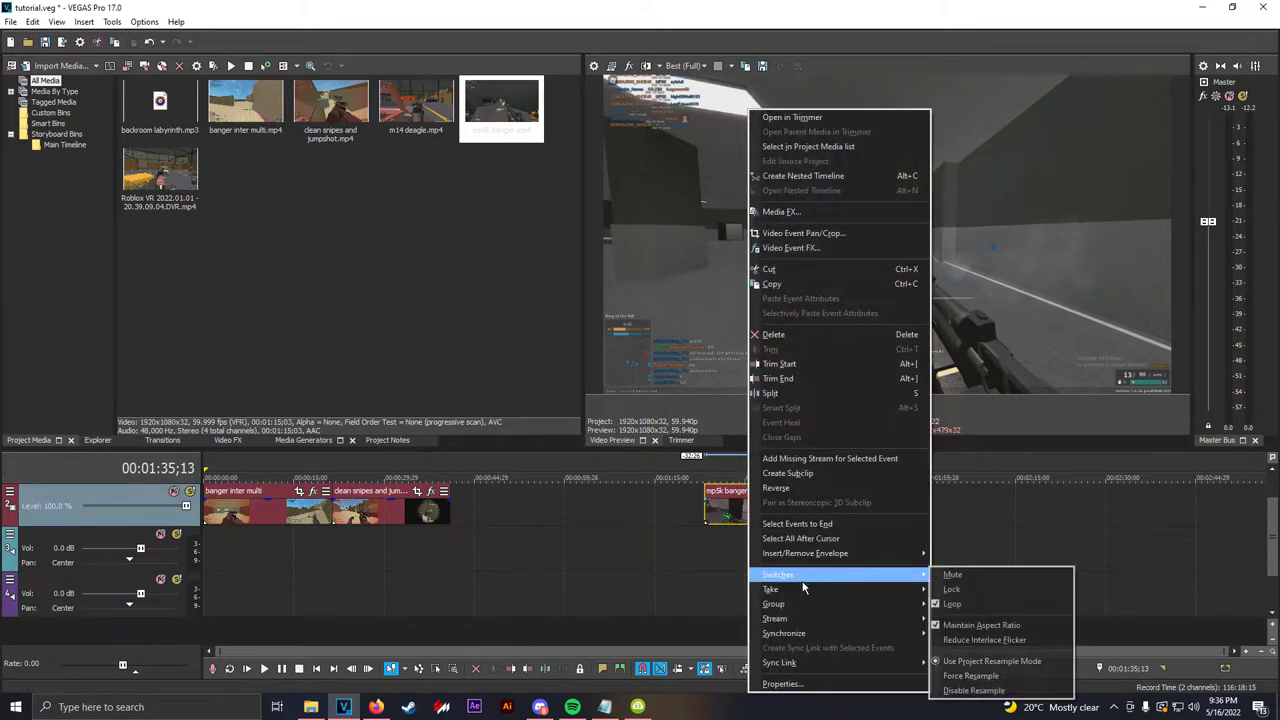
{"action": "left_click", "coordinate": [970, 690]}
- Move the mp5k banger video to the end of clean snipes and jumpshot and overlap the two by 1;00 as a crossfade
{"action": "left_click_drag", "start_coordinate": [742, 516], "coordinate": [492, 518]}
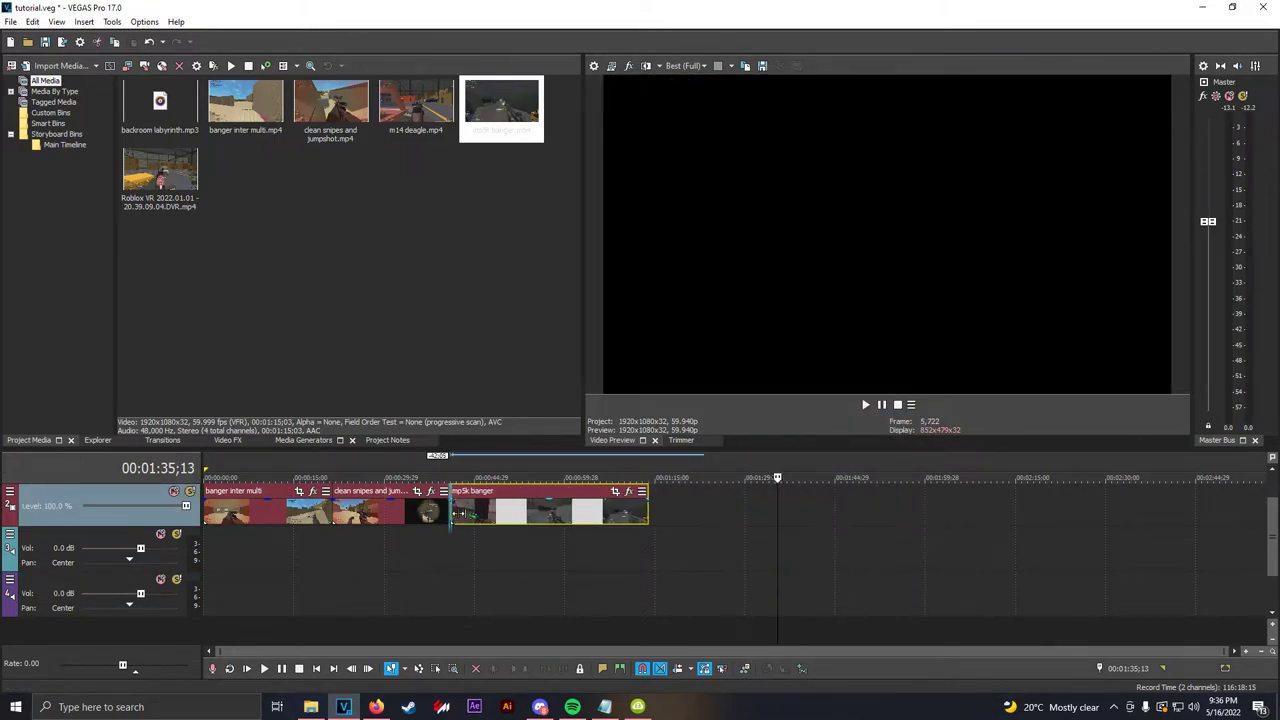
{"action": "left_click", "coordinate": [457, 515]}
{"action": "scroll", "coordinate": [690, 542], "scroll_direction": "up", "scroll_amount": 5}
{"action": "left_click_drag", "start_coordinate": [780, 516], "coordinate": [761, 529]}
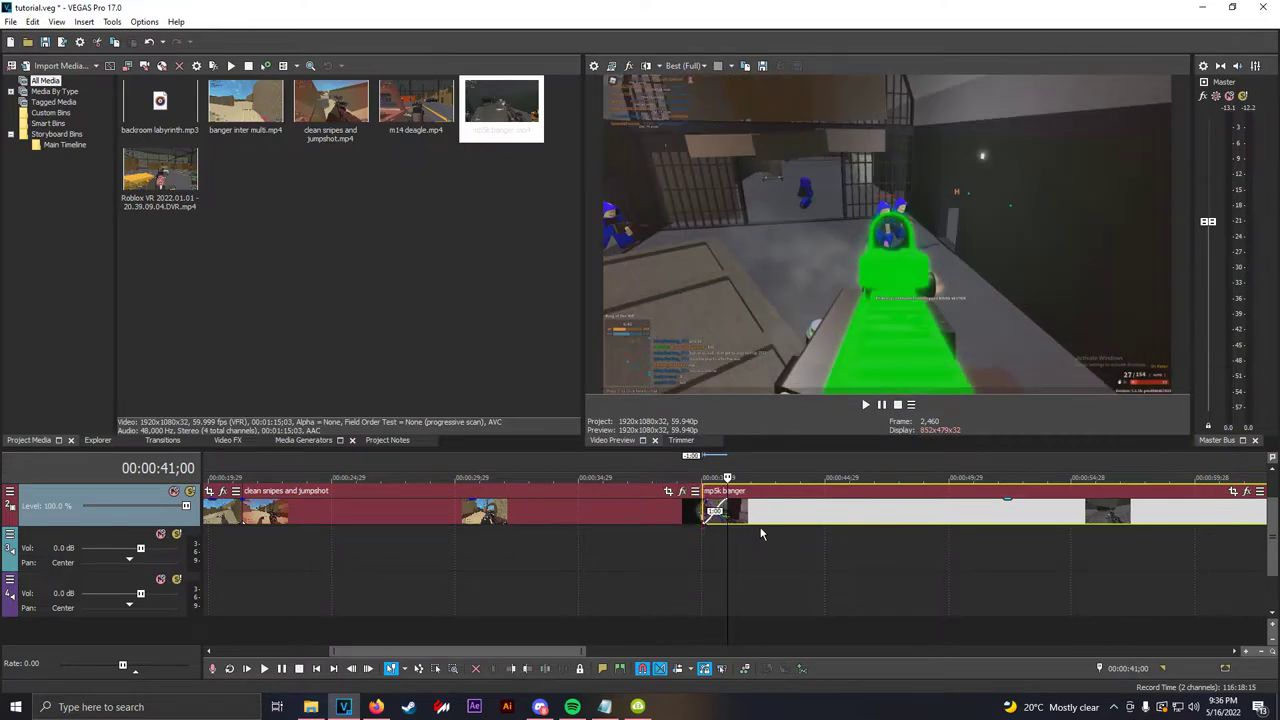
- Play the crossfade from clean snipes and jumpshot into mp5k banger together with the song
{"action": "scroll", "coordinate": [760, 533], "scroll_direction": "down", "scroll_amount": 2}
{"action": "scroll", "coordinate": [744, 550], "scroll_direction": "up", "scroll_amount": 1}
{"action": "left_click", "coordinate": [697, 562]}
{"action": "key", "text": "space"}
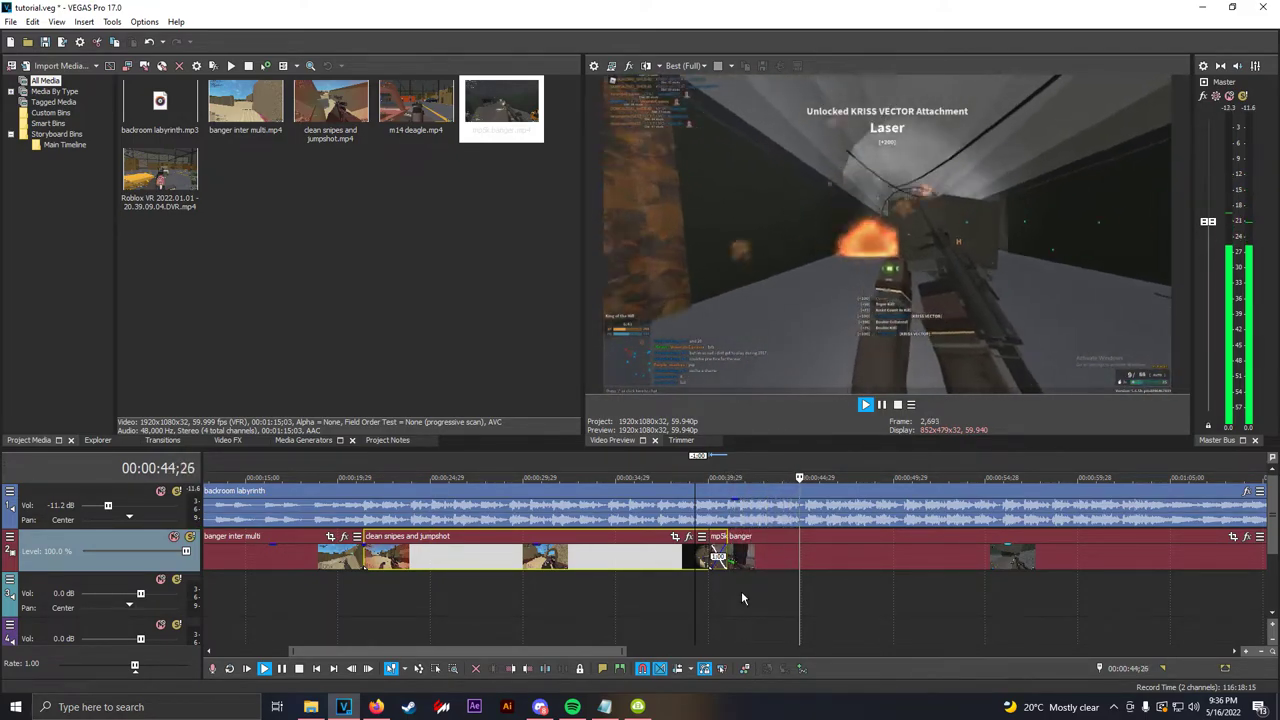
- Find where the mp5k banger highlight ends and trim the end of the clip to 00:01:05;14
{"action": "key", "text": "space"}
{"action": "scroll", "coordinate": [741, 598], "scroll_direction": "down", "scroll_amount": 3}
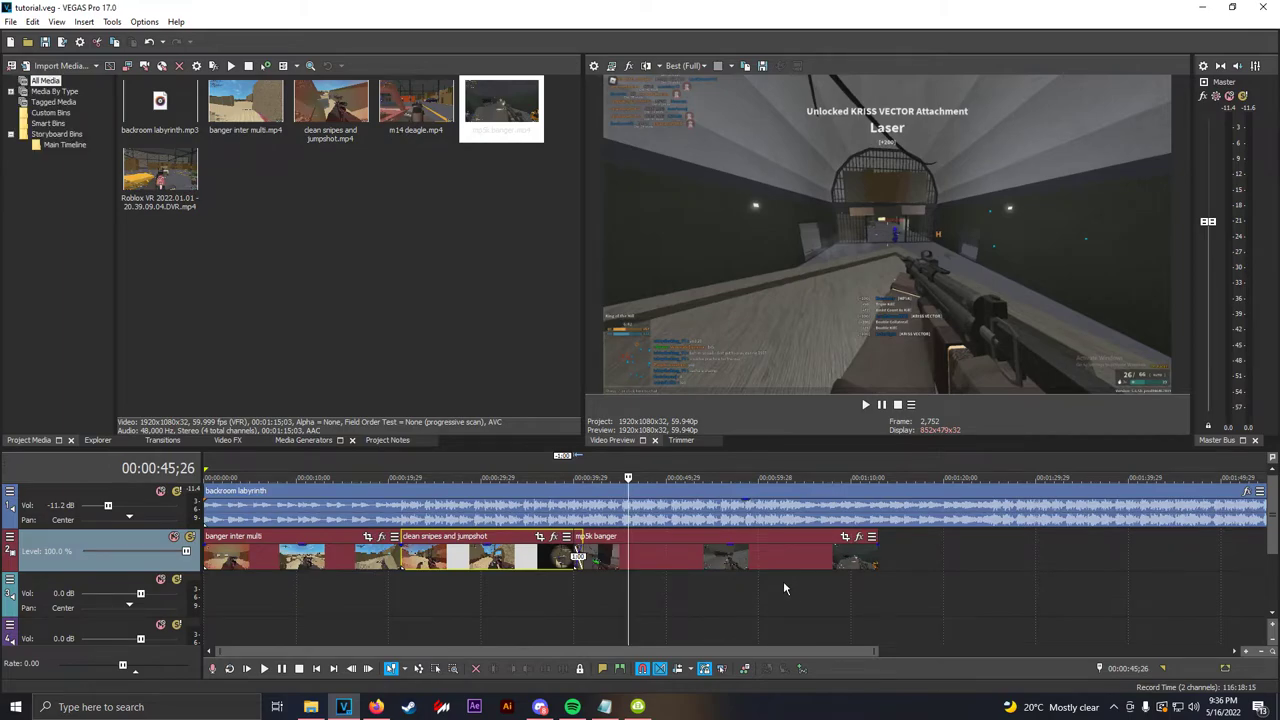
{"action": "left_click", "coordinate": [777, 562]}
{"action": "left_click", "coordinate": [803, 566]}
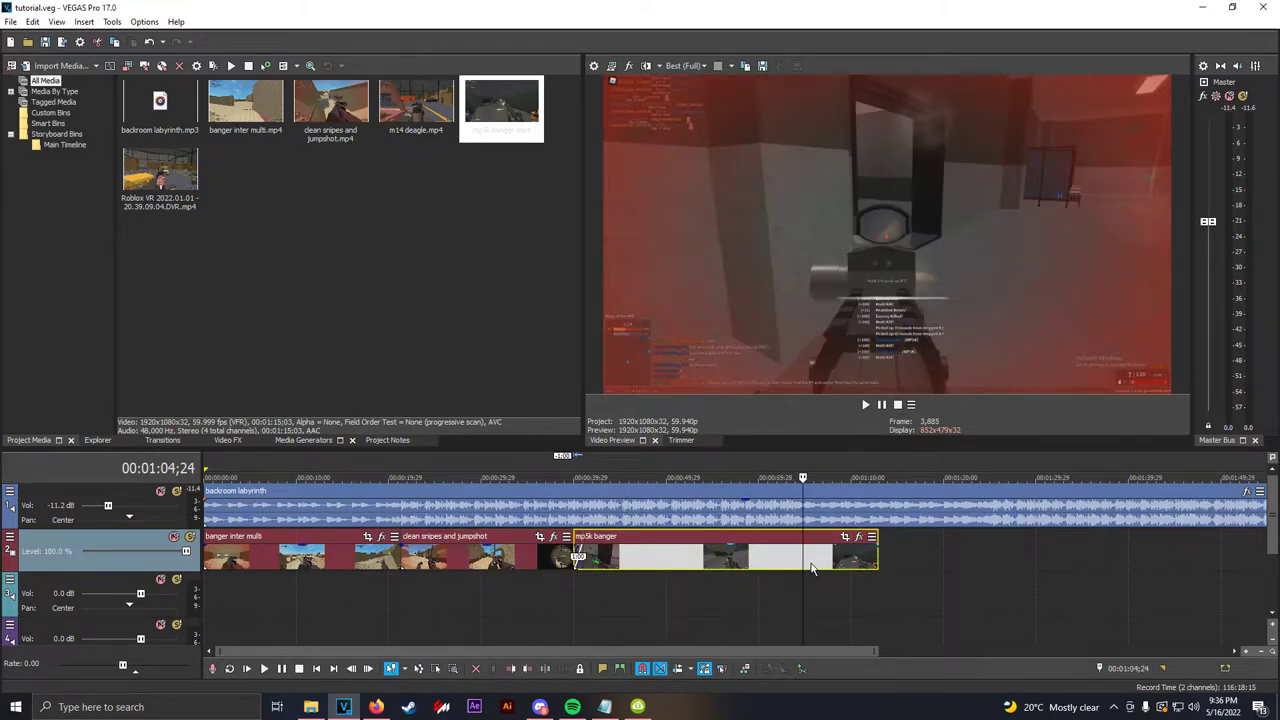
{"action": "left_click", "coordinate": [826, 566]}
{"action": "left_click", "coordinate": [834, 566]}
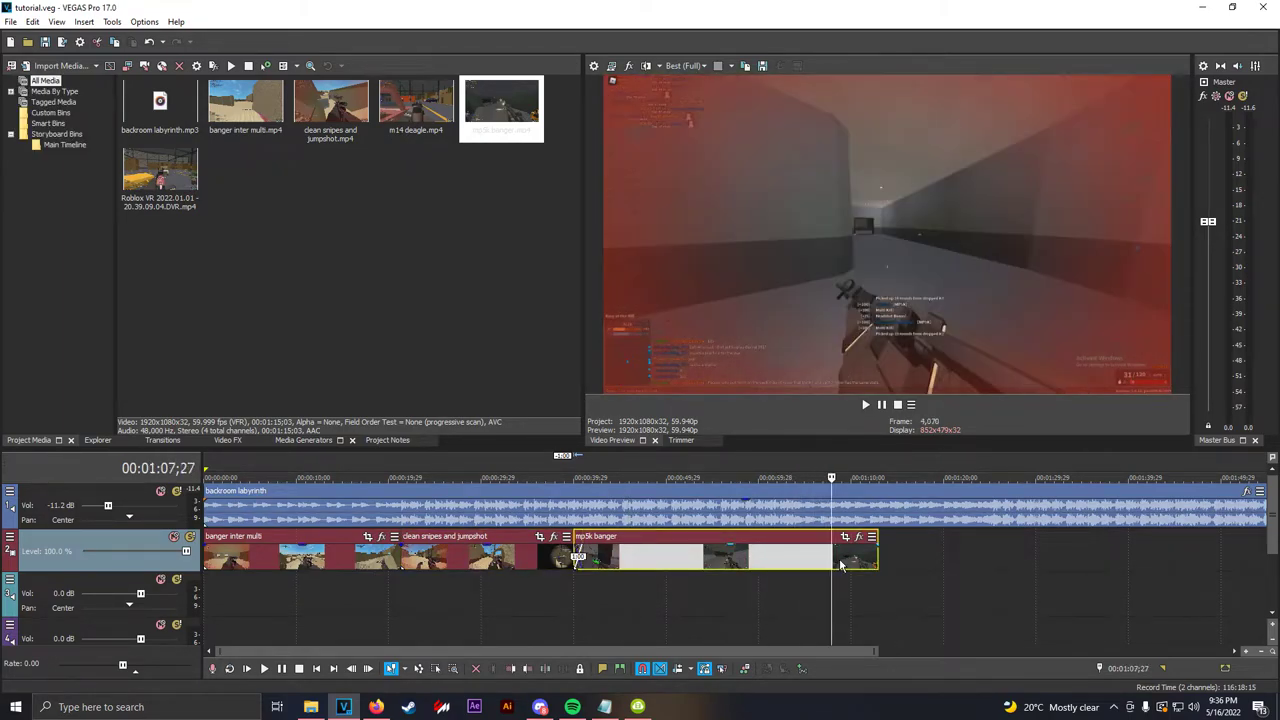
{"action": "left_click", "coordinate": [810, 566]}
{"action": "key", "text": "space"}
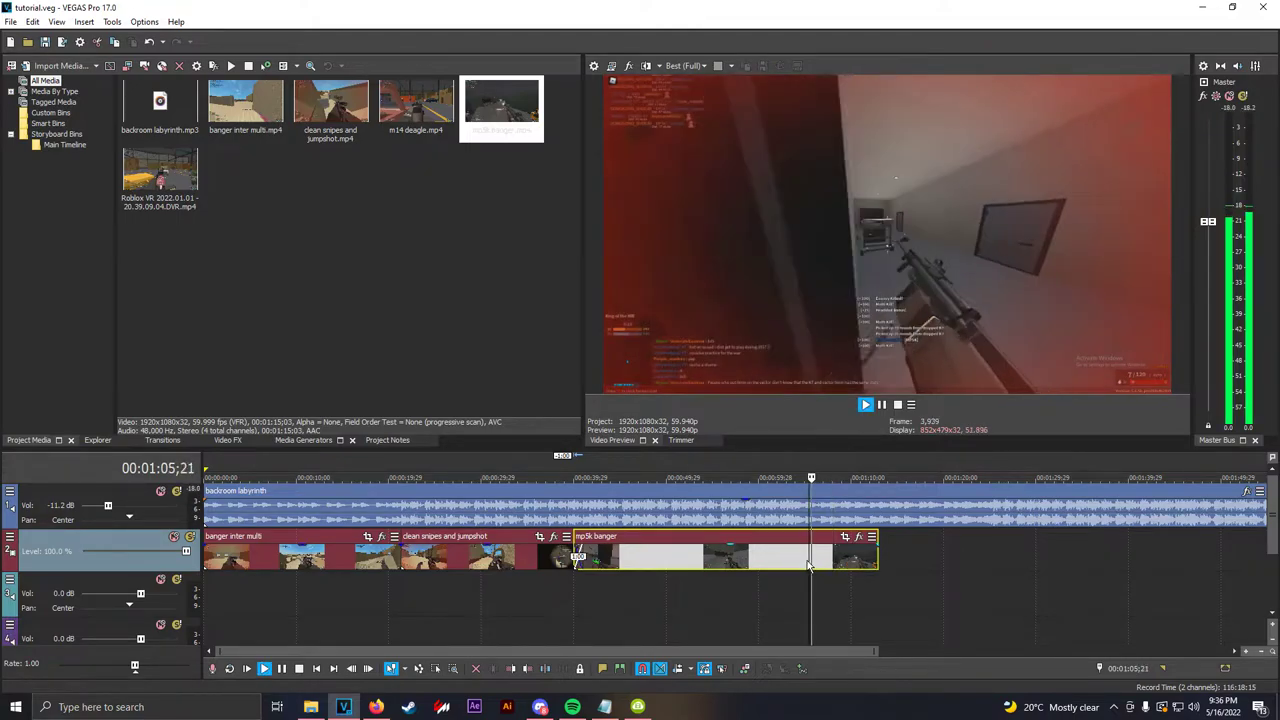
{"action": "key", "text": "space"}
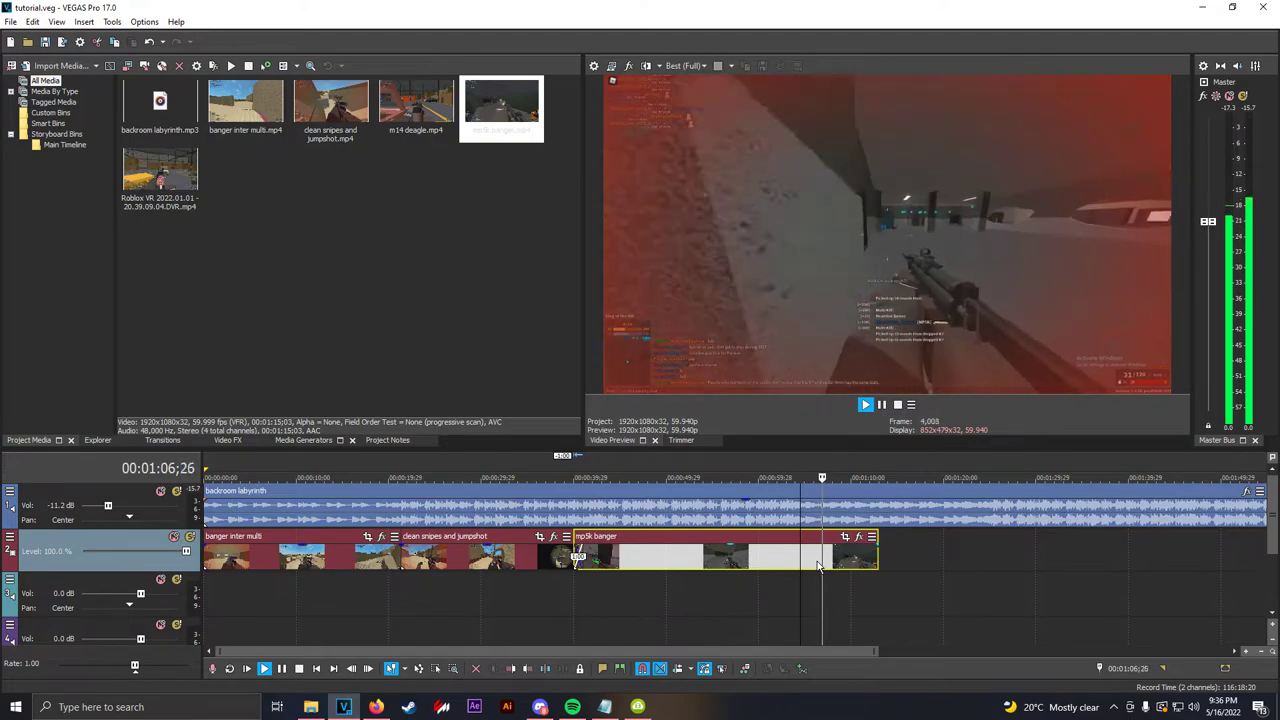
{"action": "key", "text": "space"}
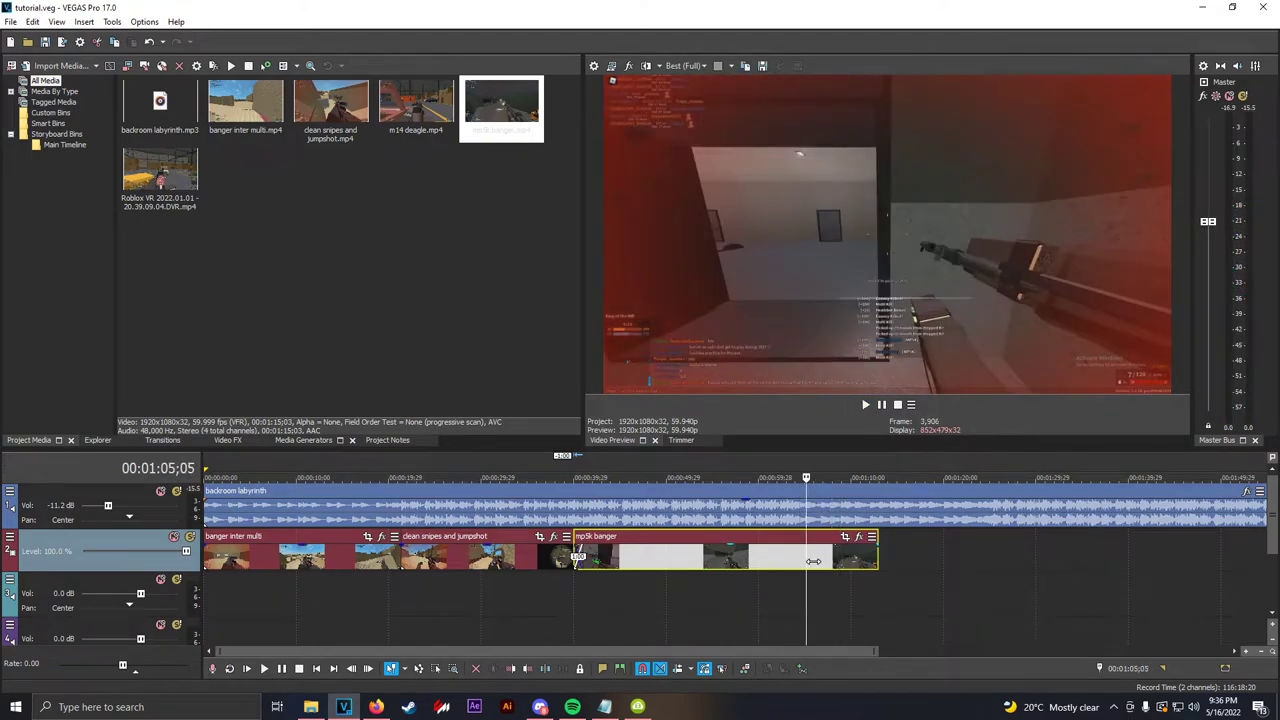
{"action": "key", "text": "space"}
{"action": "key", "text": "Return"}
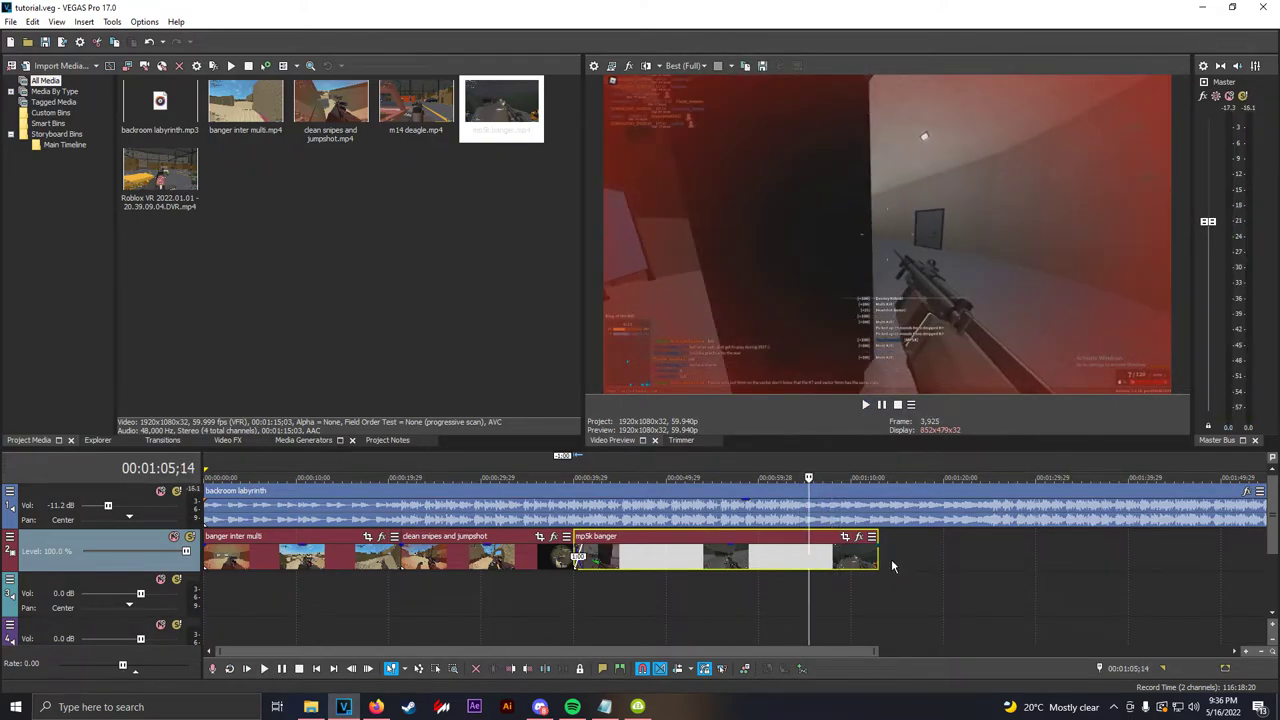
{"action": "left_click_drag", "start_coordinate": [879, 562], "coordinate": [809, 571]}
{"action": "scroll", "coordinate": [828, 566], "scroll_direction": "down", "scroll_amount": 3}
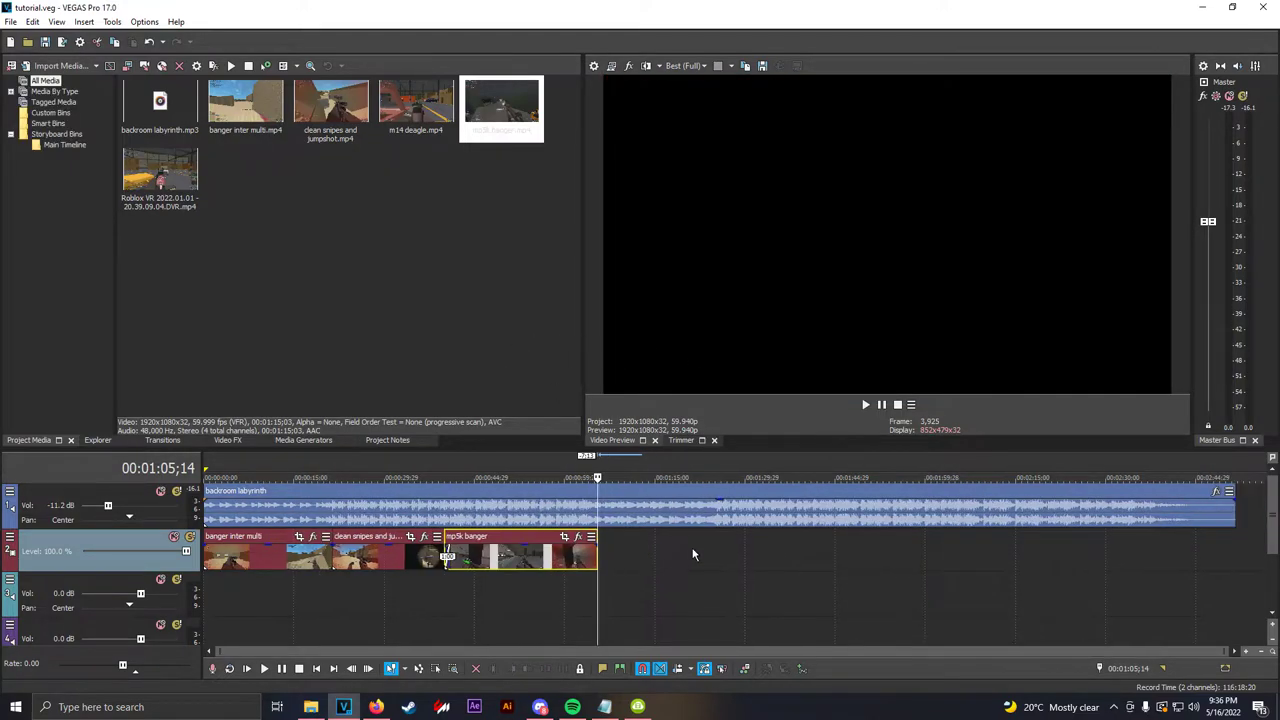
- Add the Roblox VR 2022.01.01 clip after mp5k banger and cut away everything before 00:01:53;24
{"action": "left_click", "coordinate": [378, 355]}
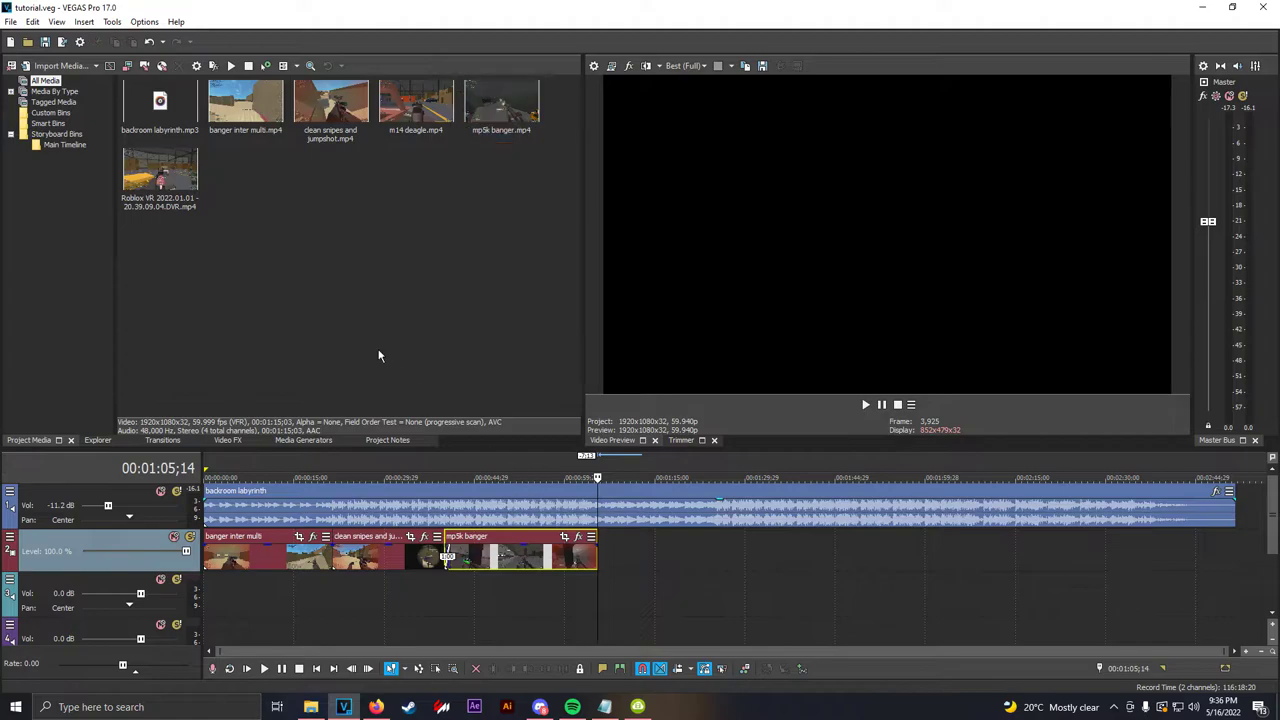
{"action": "left_click_drag", "start_coordinate": [149, 208], "coordinate": [951, 578]}
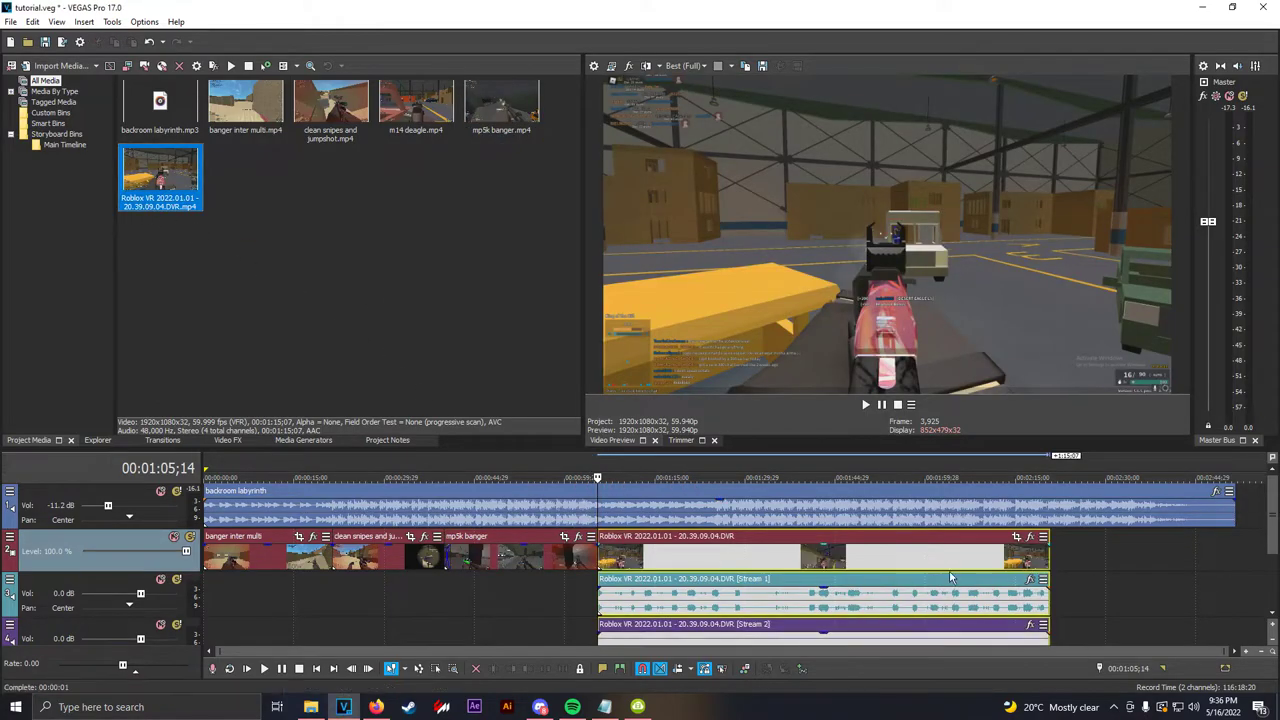
{"action": "left_click", "coordinate": [809, 580]}
{"action": "left_click", "coordinate": [899, 579]}
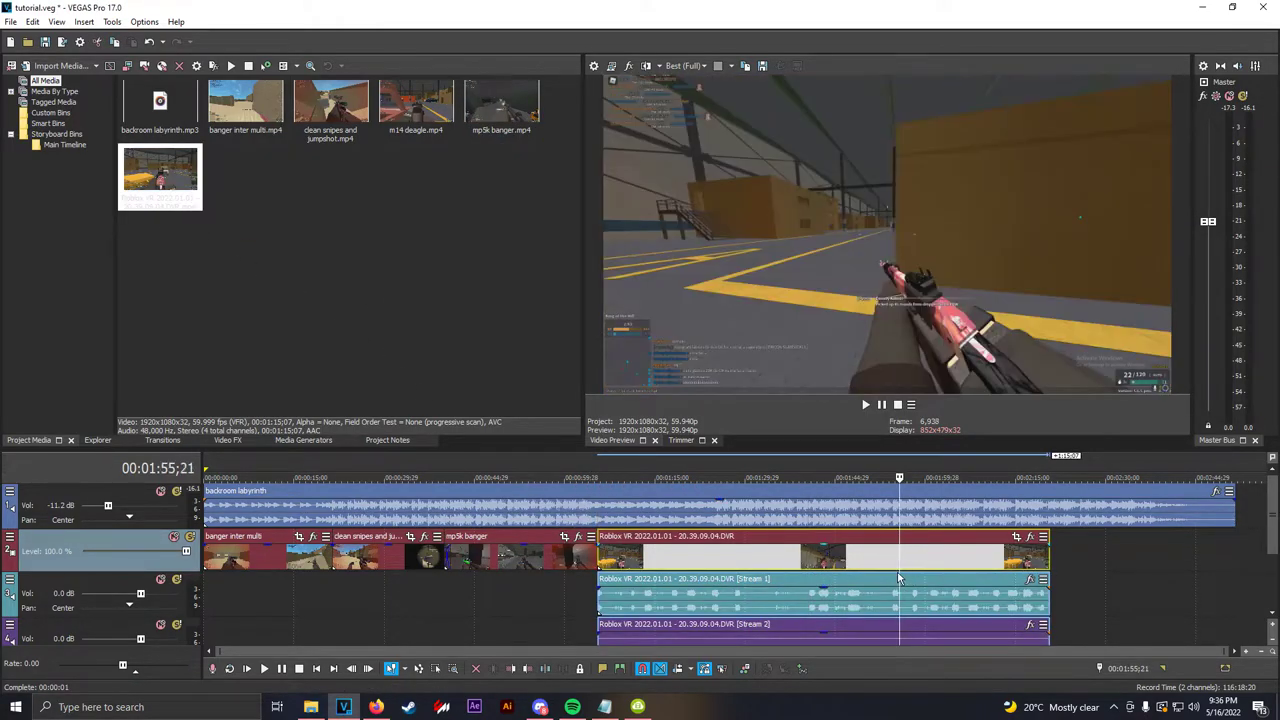
{"action": "left_click", "coordinate": [889, 578]}
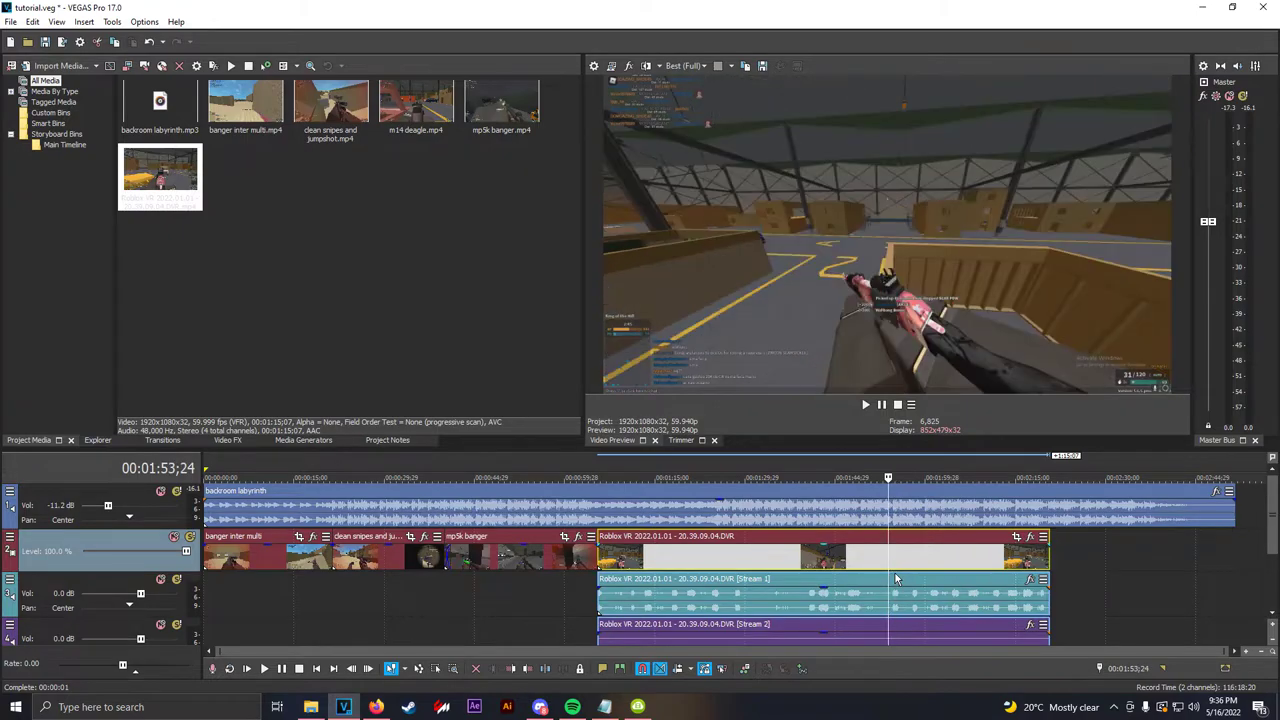
{"action": "scroll", "coordinate": [891, 577], "scroll_direction": "down", "scroll_amount": 1}
{"action": "scroll", "coordinate": [891, 577], "scroll_direction": "up", "scroll_amount": 1}
{"action": "key", "text": "s"}
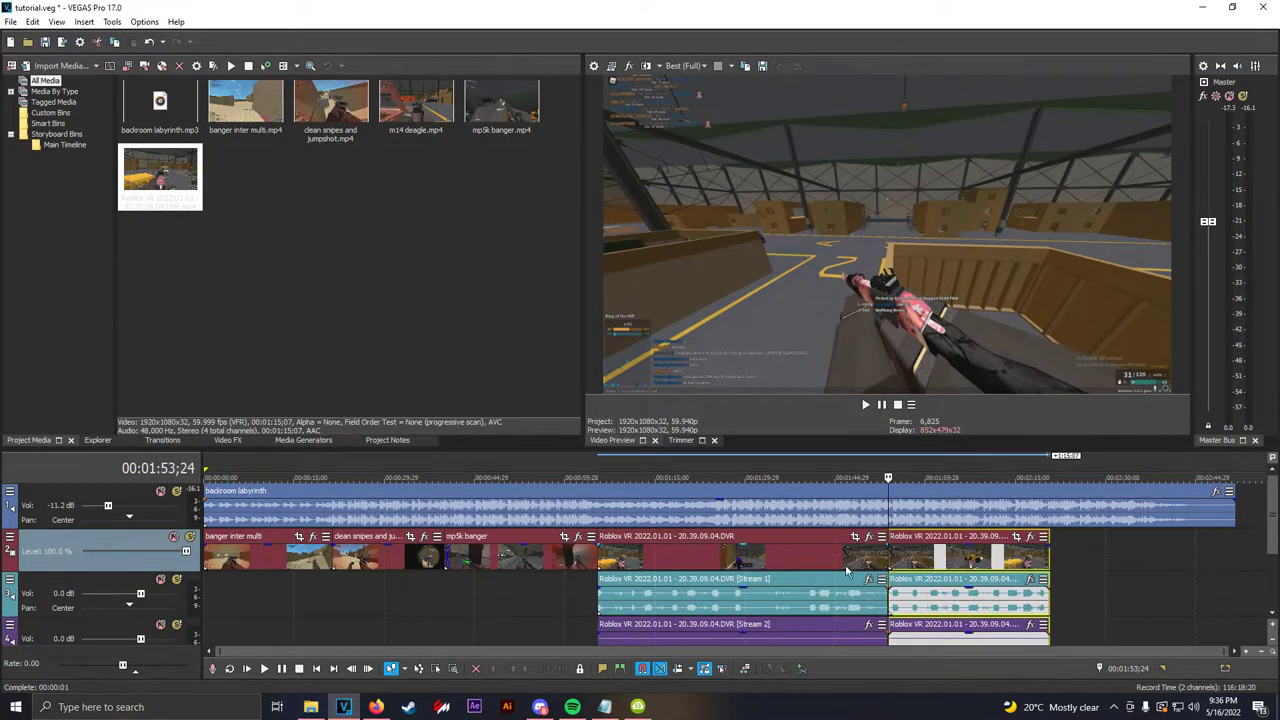
{"action": "right_click", "coordinate": [836, 555]}
{"action": "left_click", "coordinate": [857, 334]}
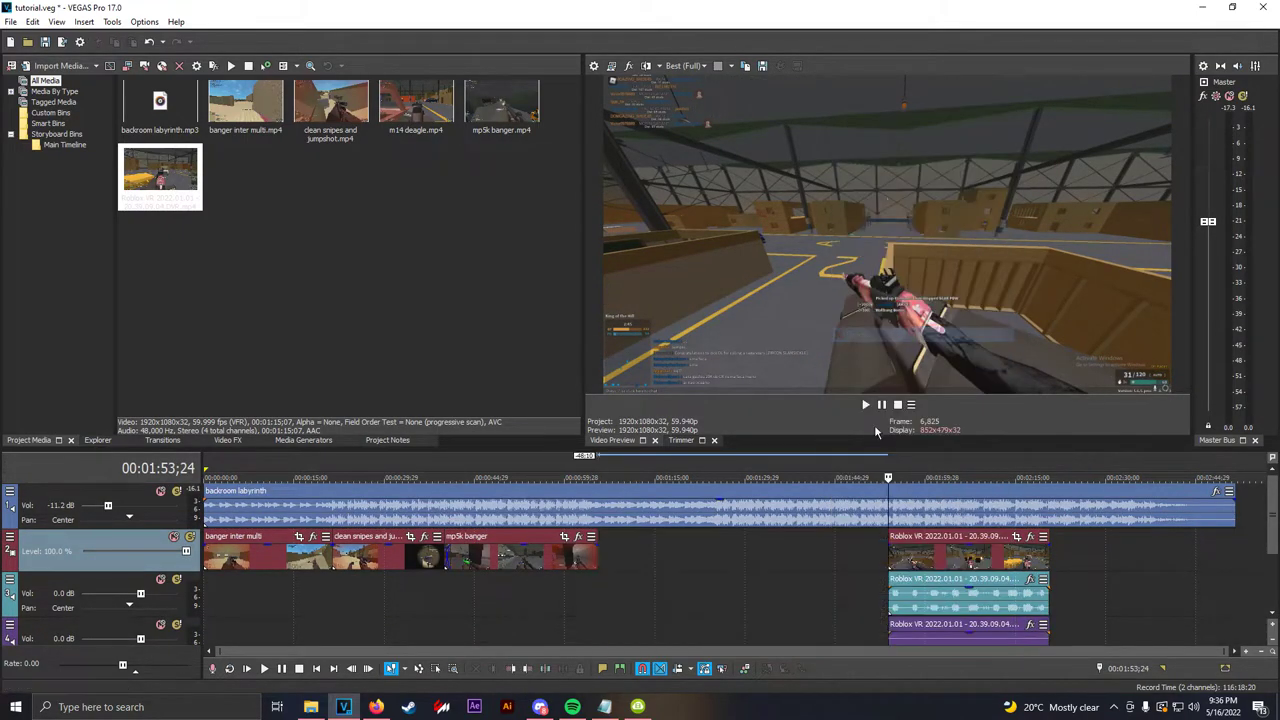
- Clear the grouping of the remaining Roblox VR clip and delete its two audio streams
{"action": "right_click", "coordinate": [910, 570]}
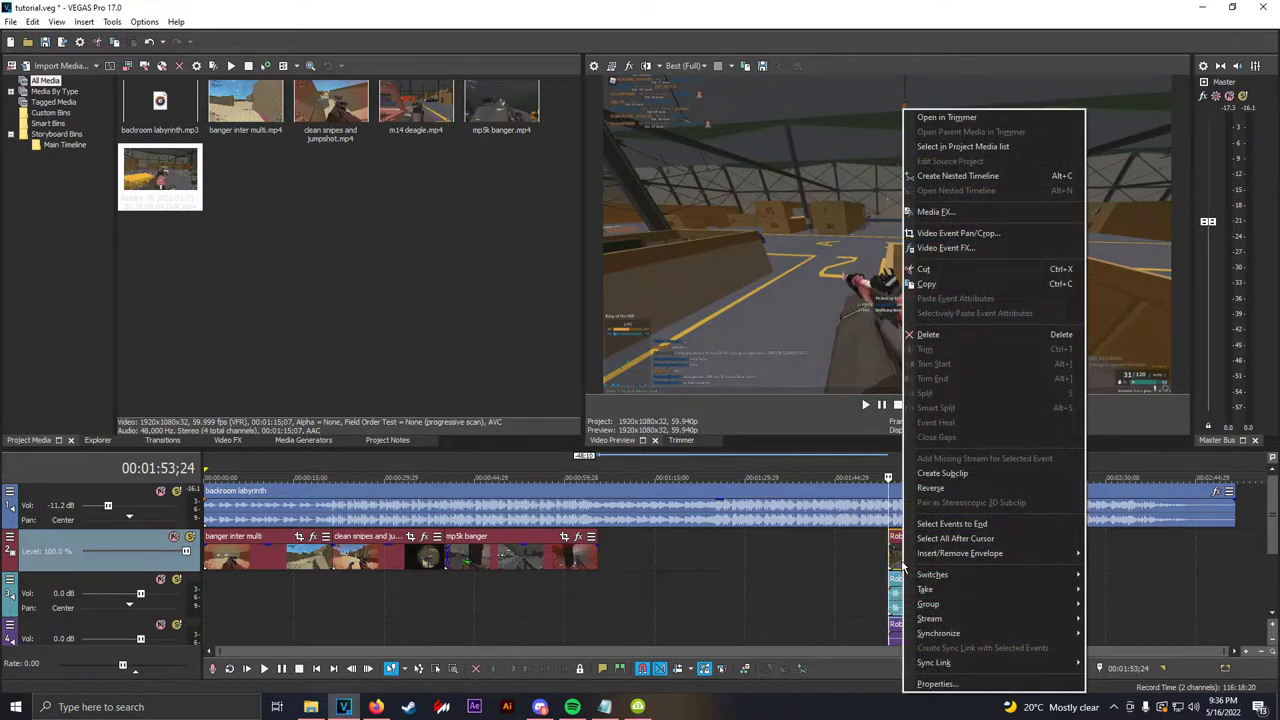
{"action": "mouse_move", "coordinate": [944, 608]}
{"action": "left_click", "coordinate": [1104, 642]}
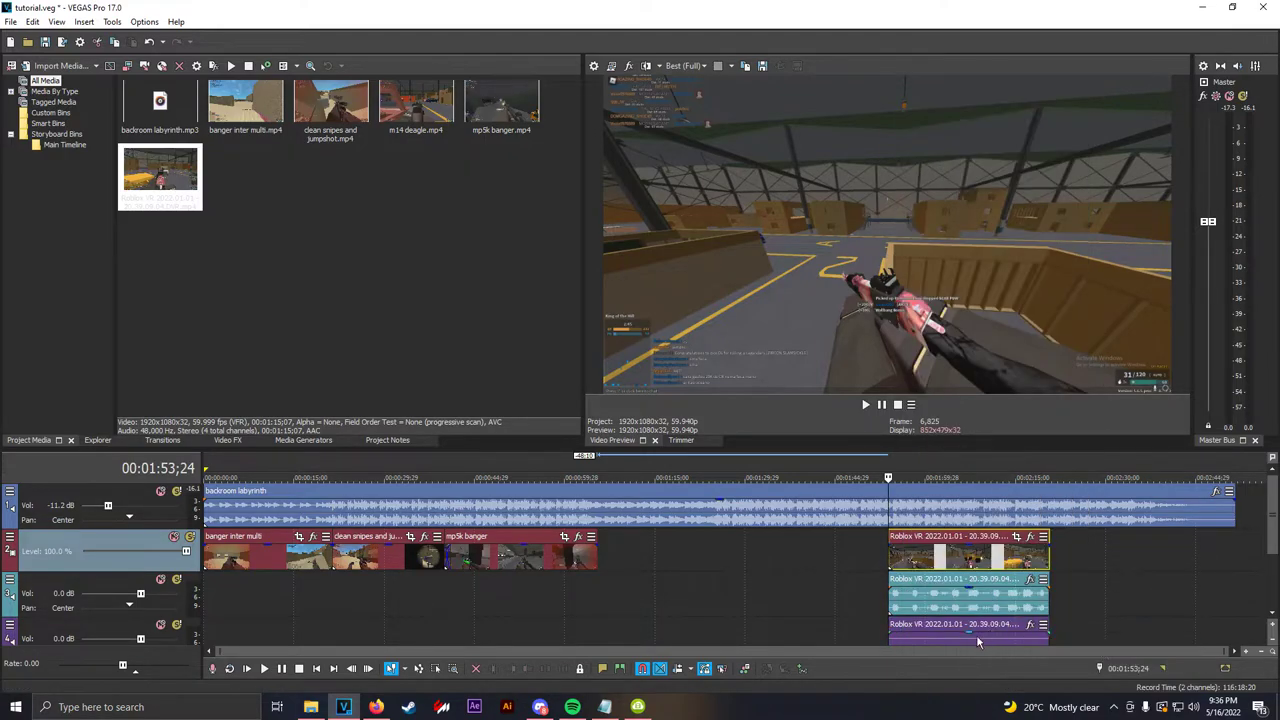
{"action": "left_click", "coordinate": [978, 643]}
{"action": "right_click", "coordinate": [932, 612]}
{"action": "left_click", "coordinate": [1000, 275]}
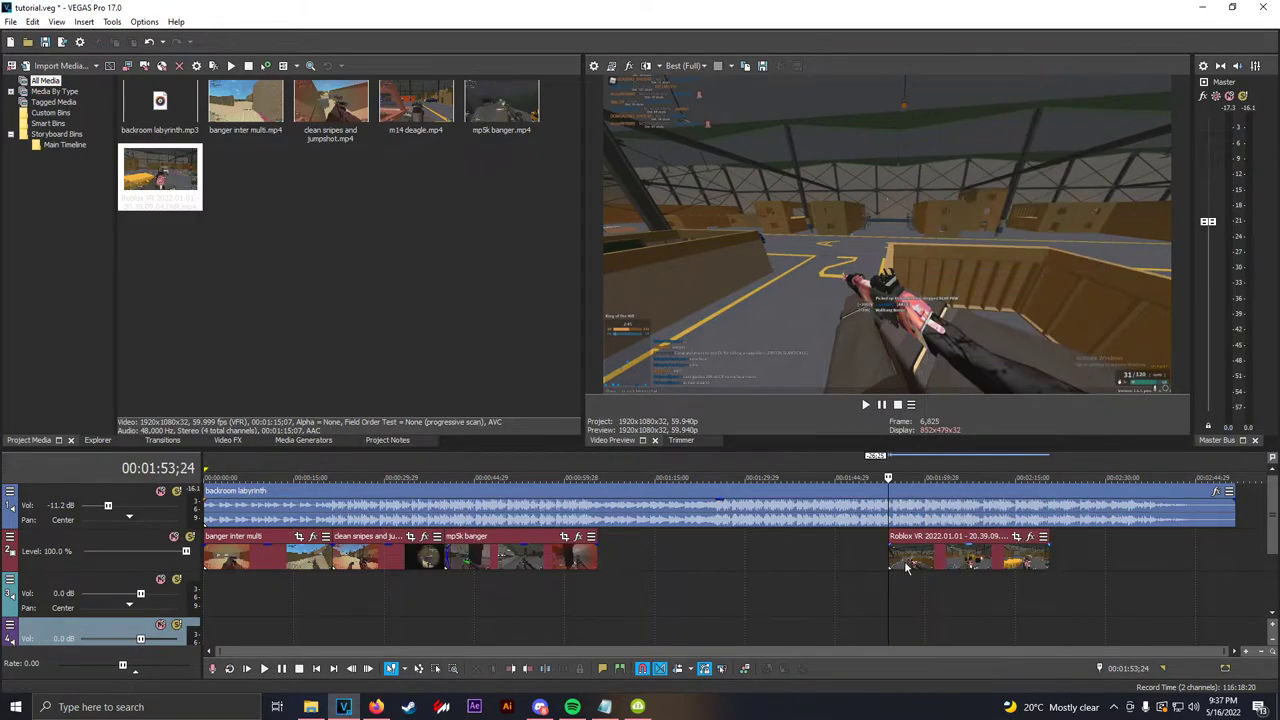
- Disable resampling for the Roblox VR video
{"action": "right_click", "coordinate": [907, 570]}
{"action": "mouse_move", "coordinate": [943, 569]}
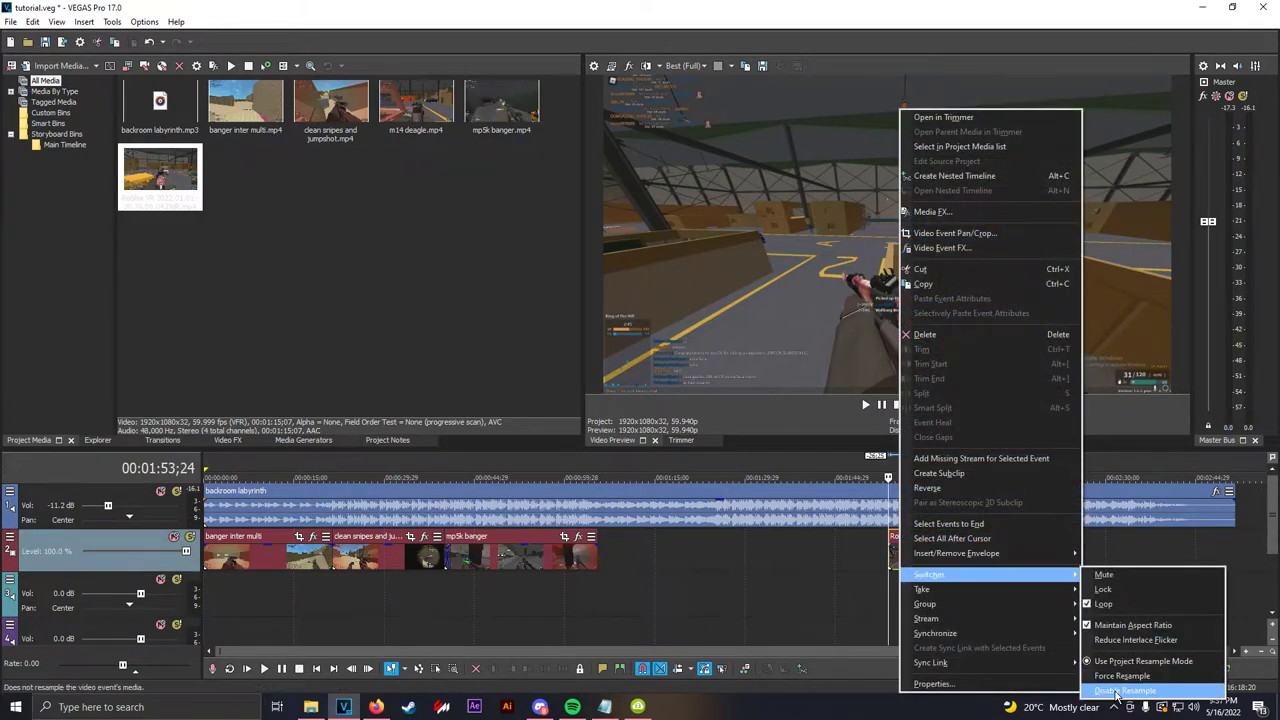
{"action": "left_click", "coordinate": [1140, 680]}
- Move the Roblox VR video to the end of mp5k banger and overlap the two by 1;00 as a crossfade
{"action": "left_click_drag", "start_coordinate": [943, 577], "coordinate": [652, 566]}
{"action": "scroll", "coordinate": [652, 566], "scroll_direction": "up", "scroll_amount": 4}
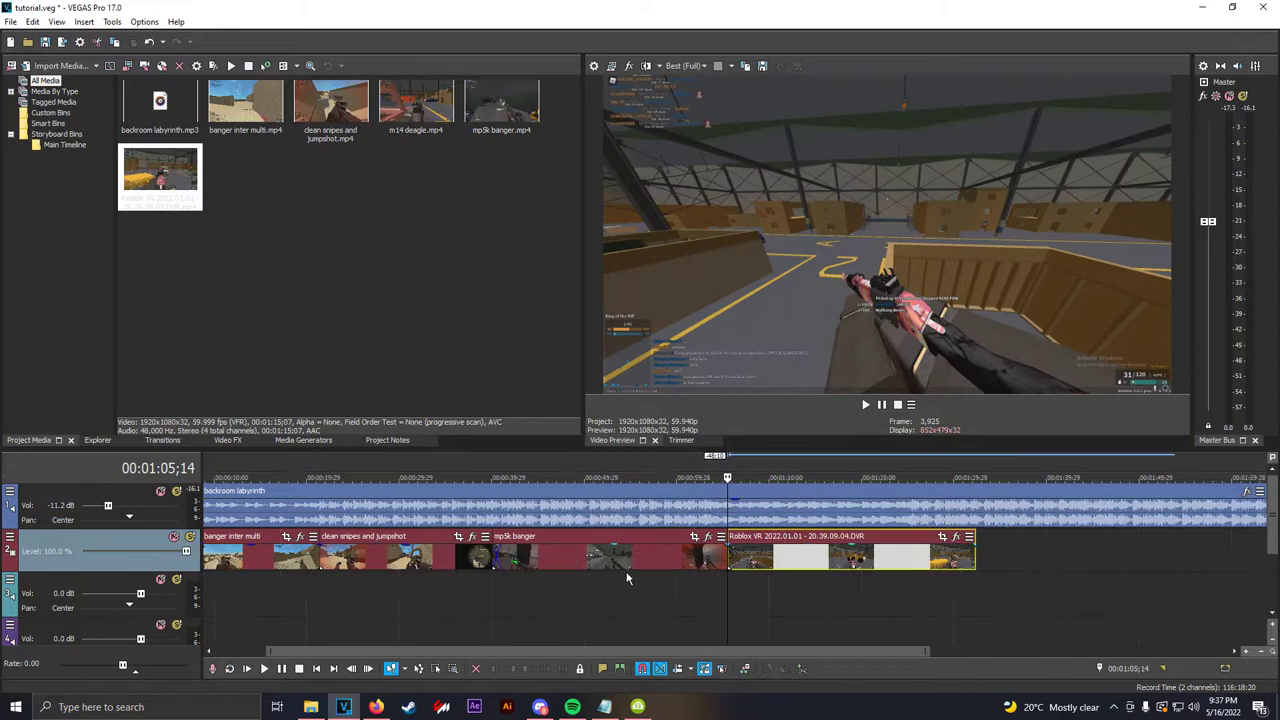
{"action": "left_click_drag", "start_coordinate": [777, 565], "coordinate": [755, 567]}
- Play the crossfade from mp5k banger into the Roblox VR clip together with the song
{"action": "left_click", "coordinate": [697, 564]}
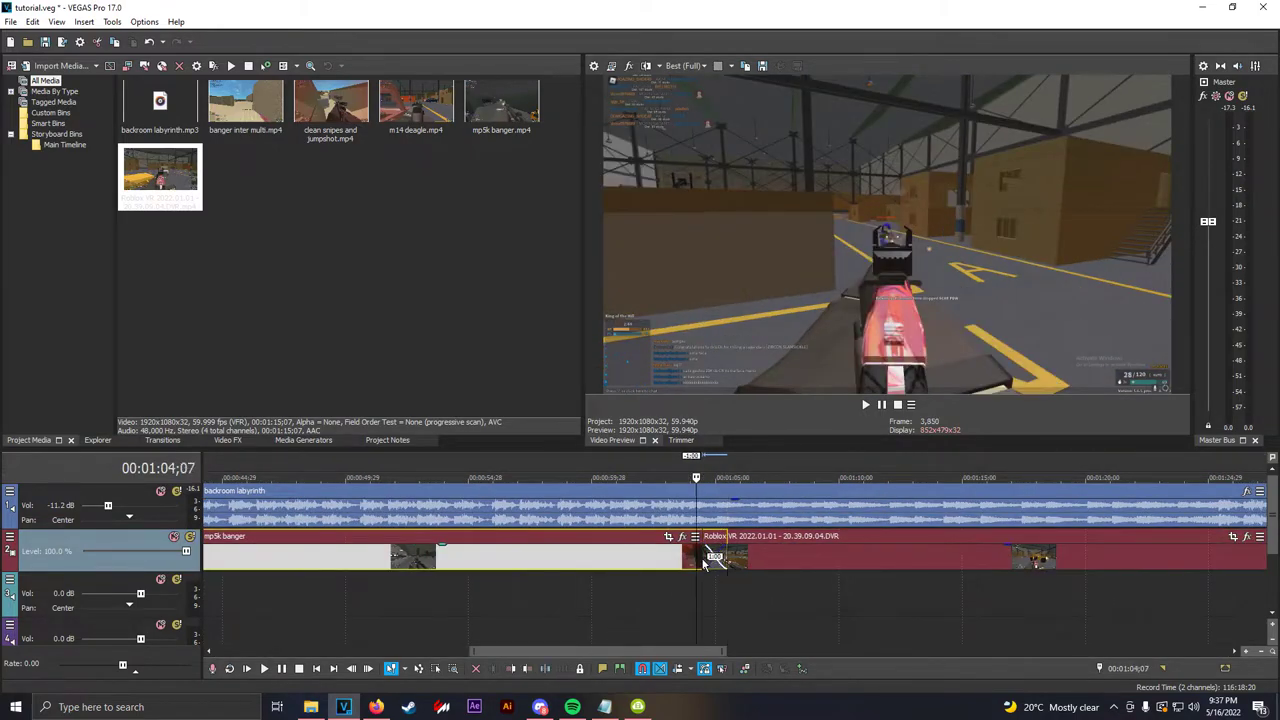
{"action": "scroll", "coordinate": [740, 569], "scroll_direction": "down", "scroll_amount": 2}
{"action": "key", "text": "space"}
{"action": "scroll", "coordinate": [754, 570], "scroll_direction": "up", "scroll_amount": 2}
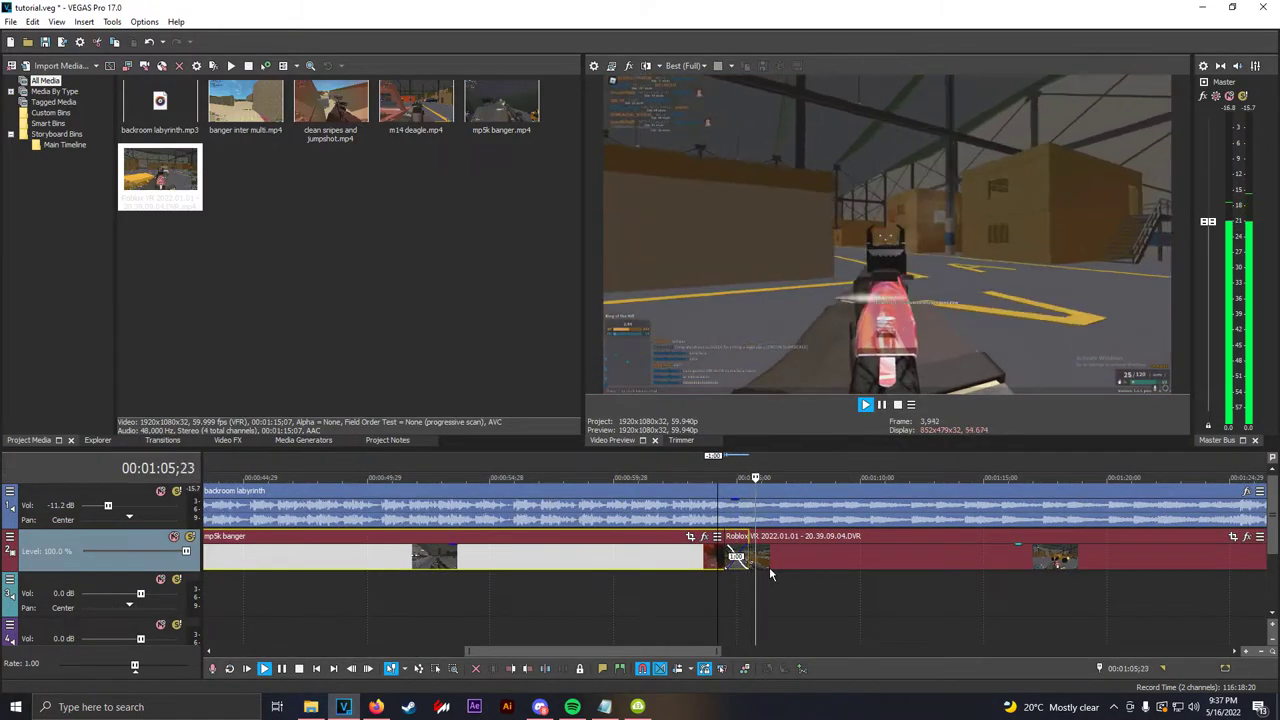
{"action": "scroll", "coordinate": [769, 567], "scroll_direction": "down", "scroll_amount": 4}
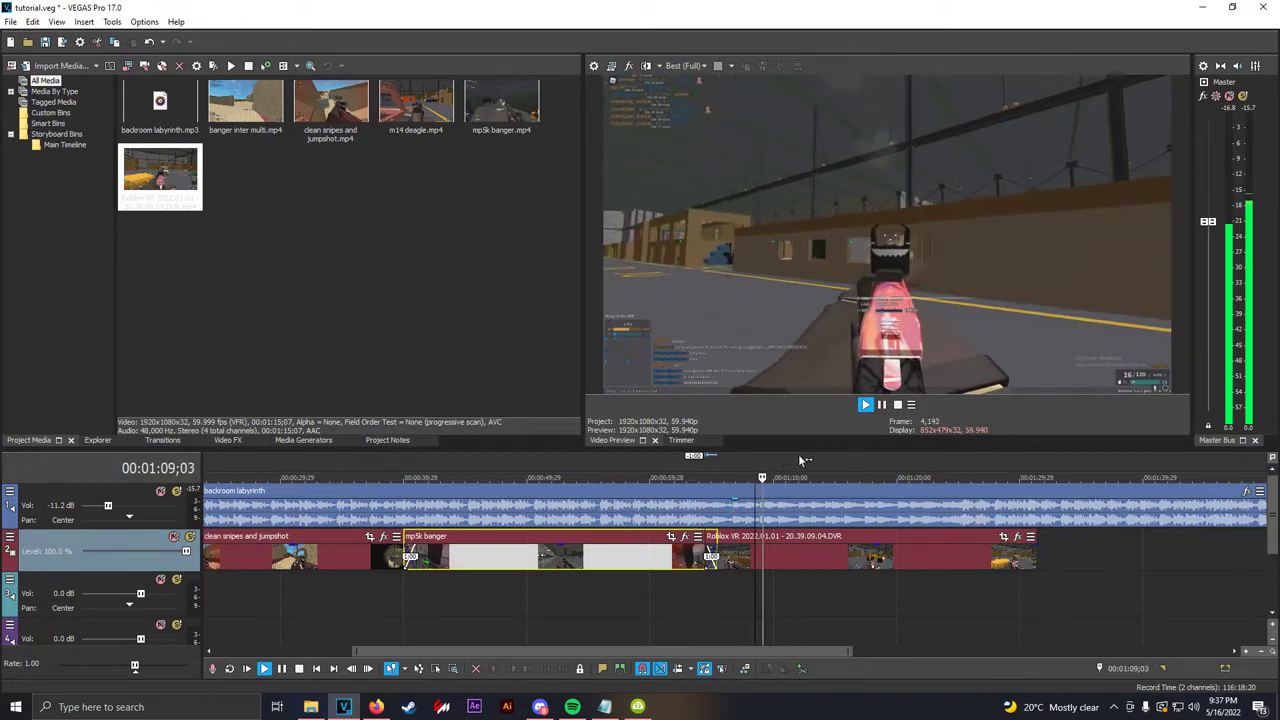
- Find the end of the action in the Roblox VR clip and trim the clip's end to 00:01:30;07
{"action": "left_click", "coordinate": [860, 462]}
{"action": "left_click", "coordinate": [925, 460]}
{"action": "left_click", "coordinate": [980, 463]}
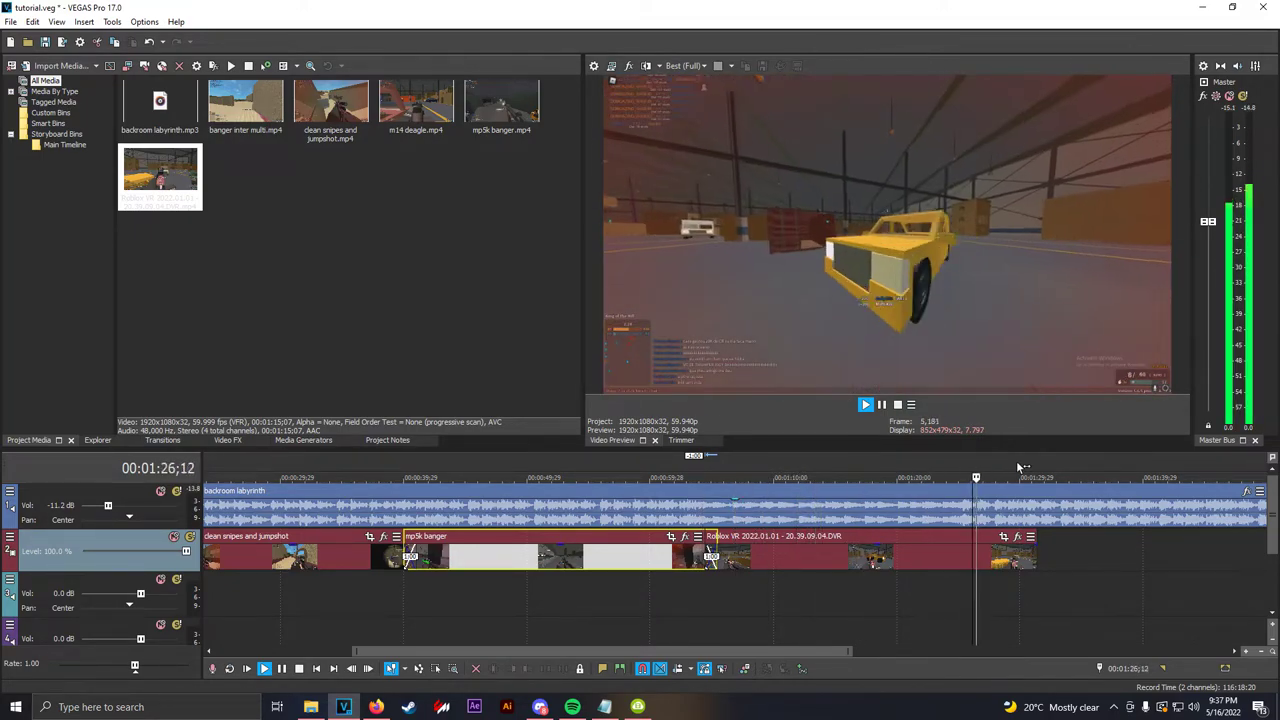
{"action": "scroll", "coordinate": [1012, 522], "scroll_direction": "up", "scroll_amount": 4}
{"action": "scroll", "coordinate": [950, 546], "scroll_direction": "up", "scroll_amount": 2}
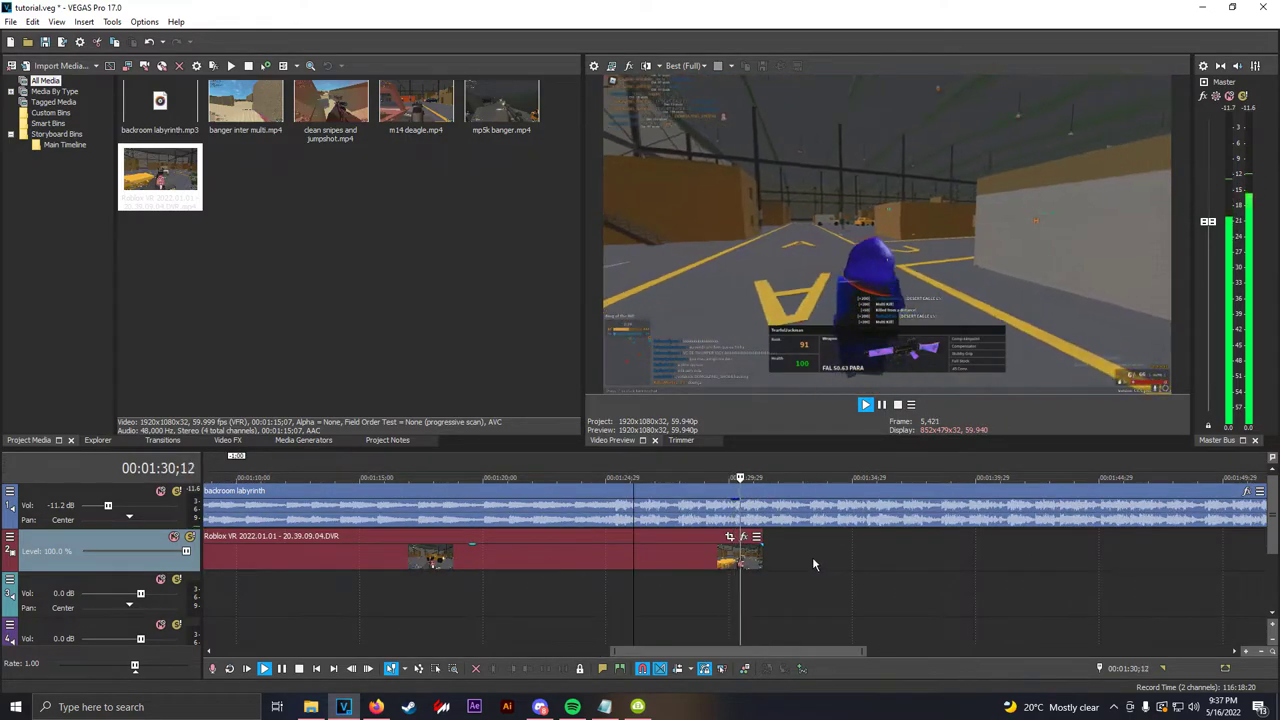
{"action": "left_click", "coordinate": [728, 562]}
{"action": "key", "text": "space"}
{"action": "scroll", "coordinate": [735, 563], "scroll_direction": "up", "scroll_amount": 3}
{"action": "left_click", "coordinate": [754, 562]}
{"action": "left_click", "coordinate": [744, 564]}
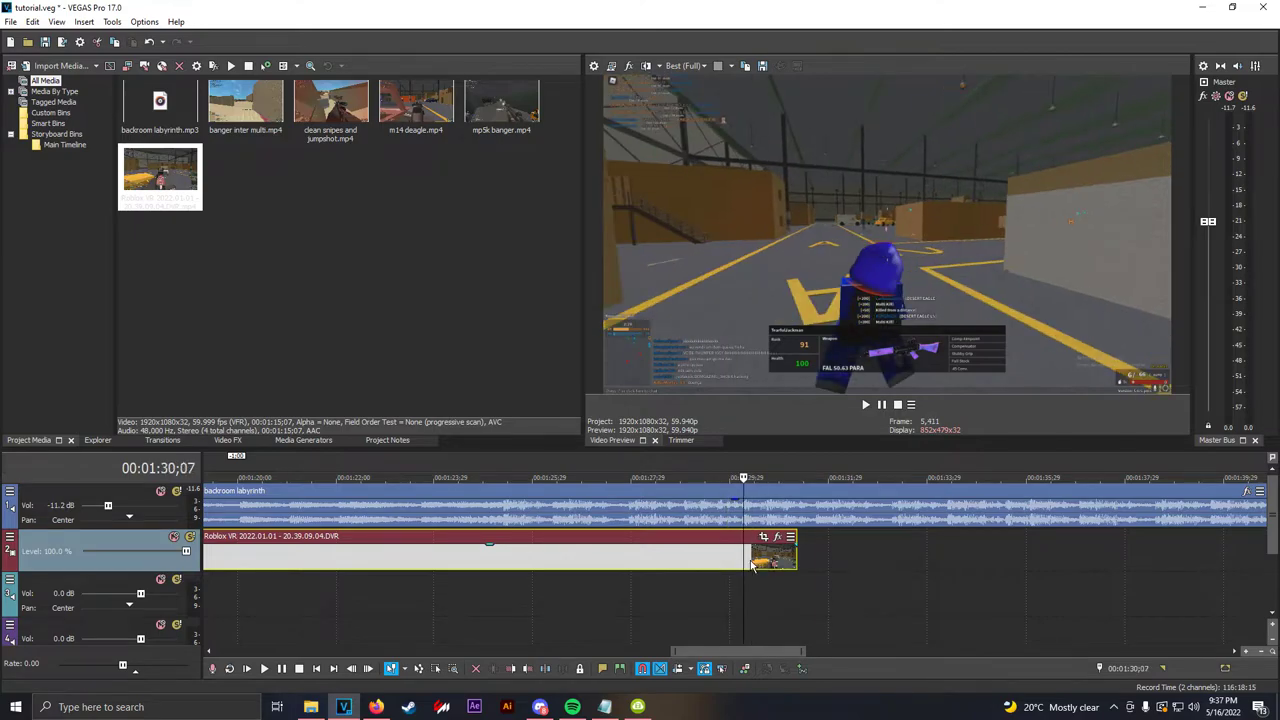
{"action": "scroll", "coordinate": [805, 577], "scroll_direction": "down", "scroll_amount": 2}
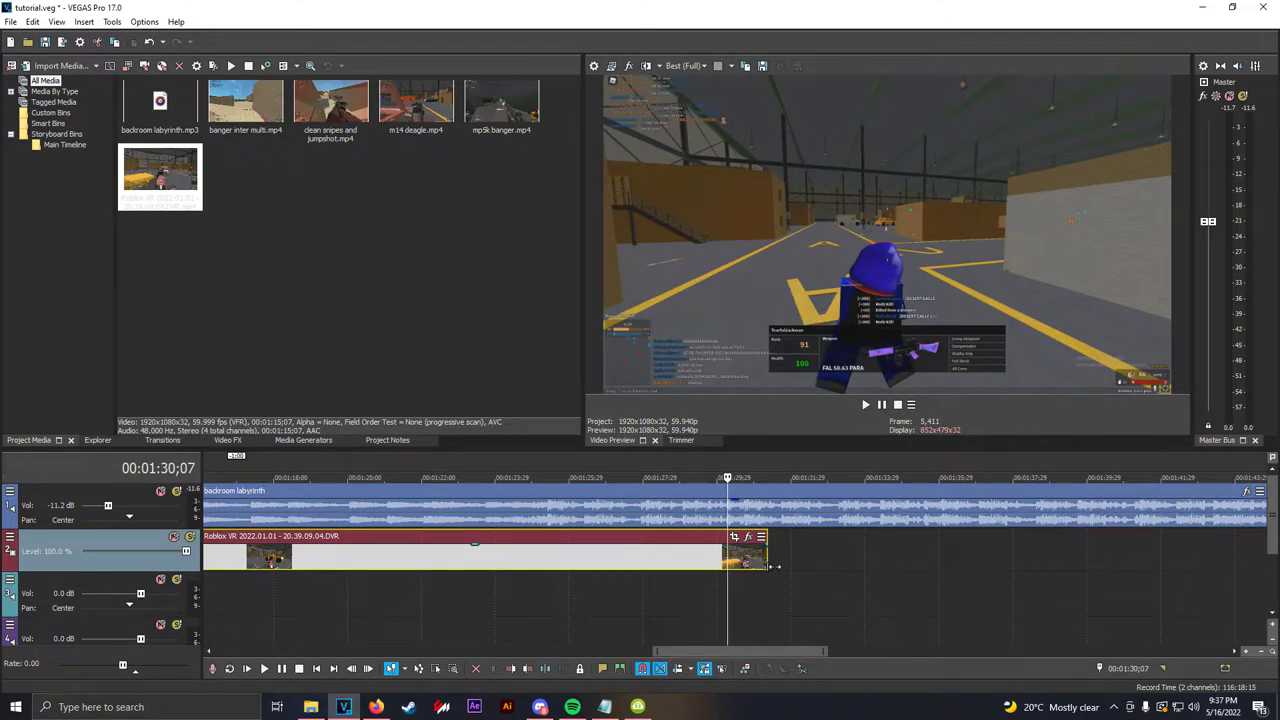
{"action": "left_click_drag", "start_coordinate": [773, 566], "coordinate": [733, 566]}
{"action": "scroll", "coordinate": [728, 572], "scroll_direction": "down", "scroll_amount": 4}
- Add m14 deagle.mp4 to the video track directly after the Roblox VR clip
{"action": "left_click", "coordinate": [473, 273]}
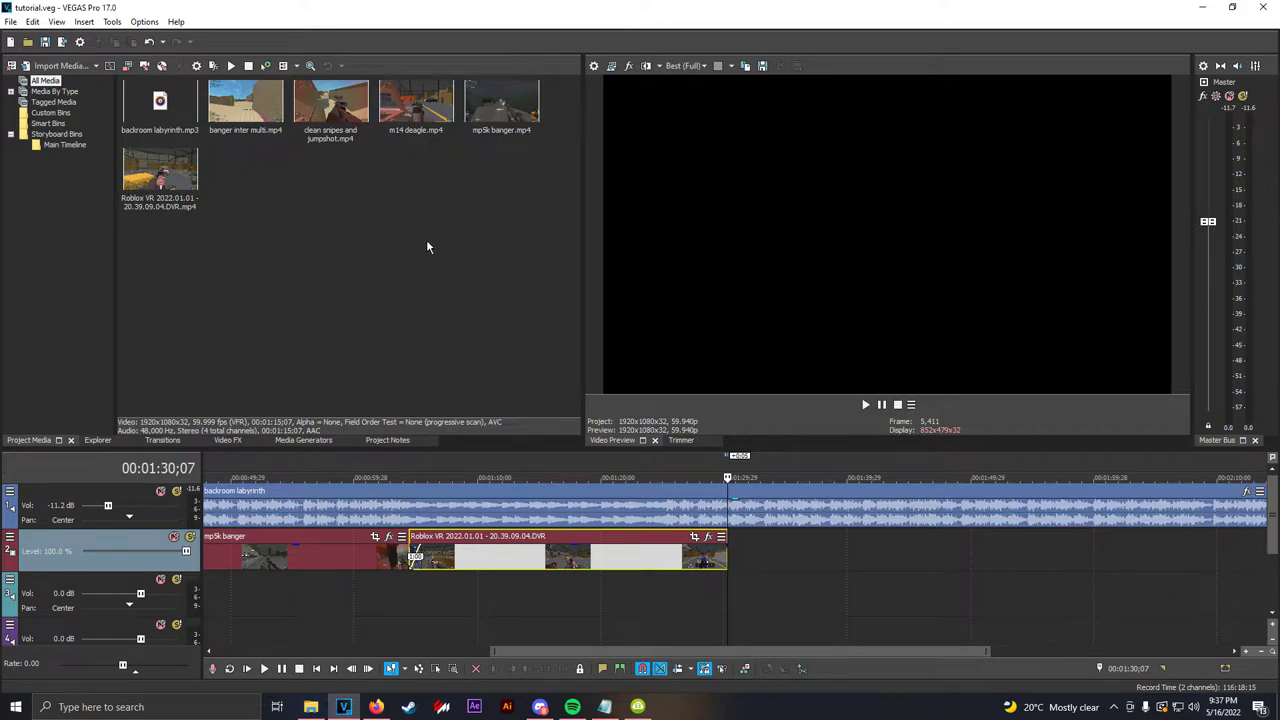
{"action": "scroll", "coordinate": [535, 480], "scroll_direction": "down", "scroll_amount": 3}
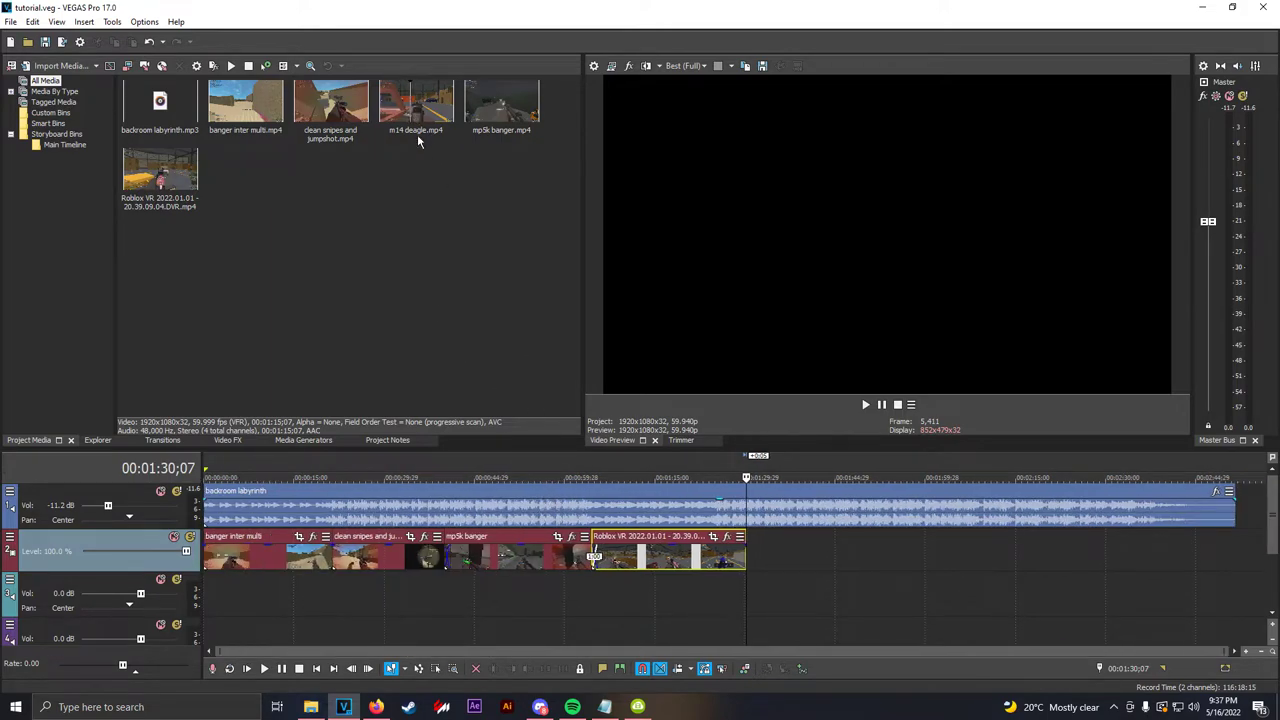
{"action": "left_click_drag", "start_coordinate": [415, 140], "coordinate": [752, 562]}
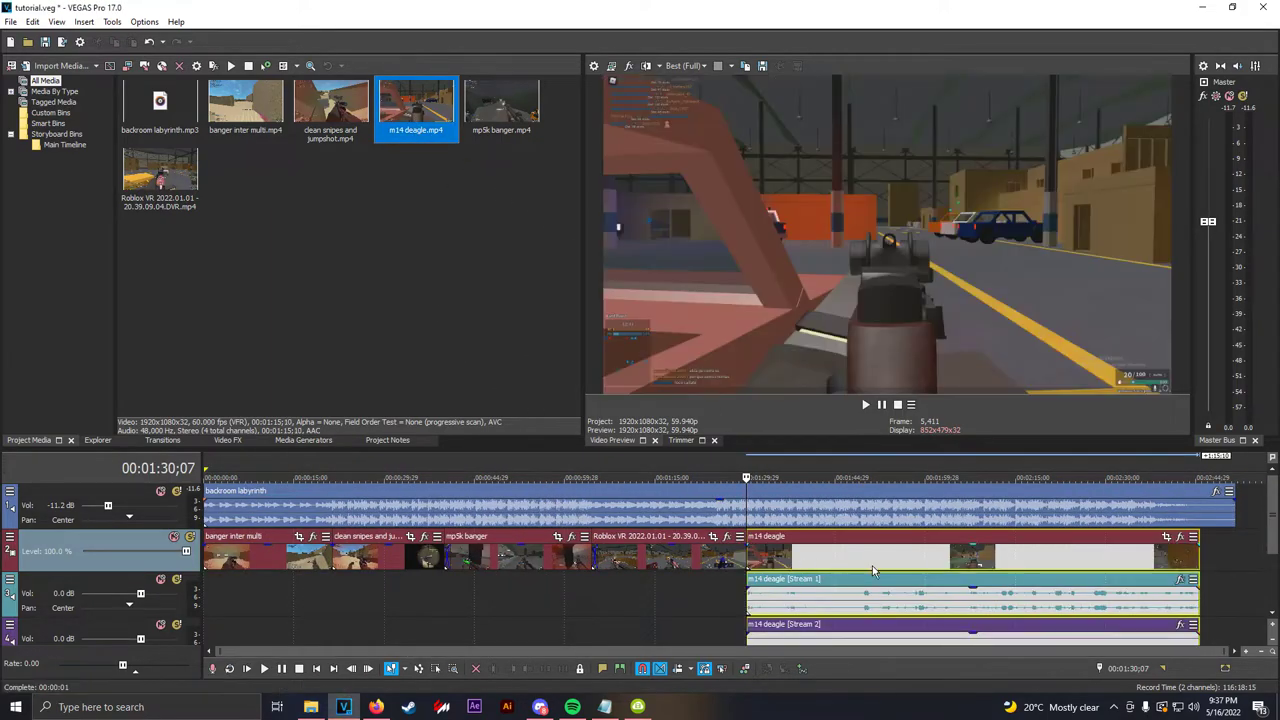
- Find the start of the action in m14 deagle, split the clip at 00:02:11;24 and delete the part before it
{"action": "left_click", "coordinate": [1008, 574]}
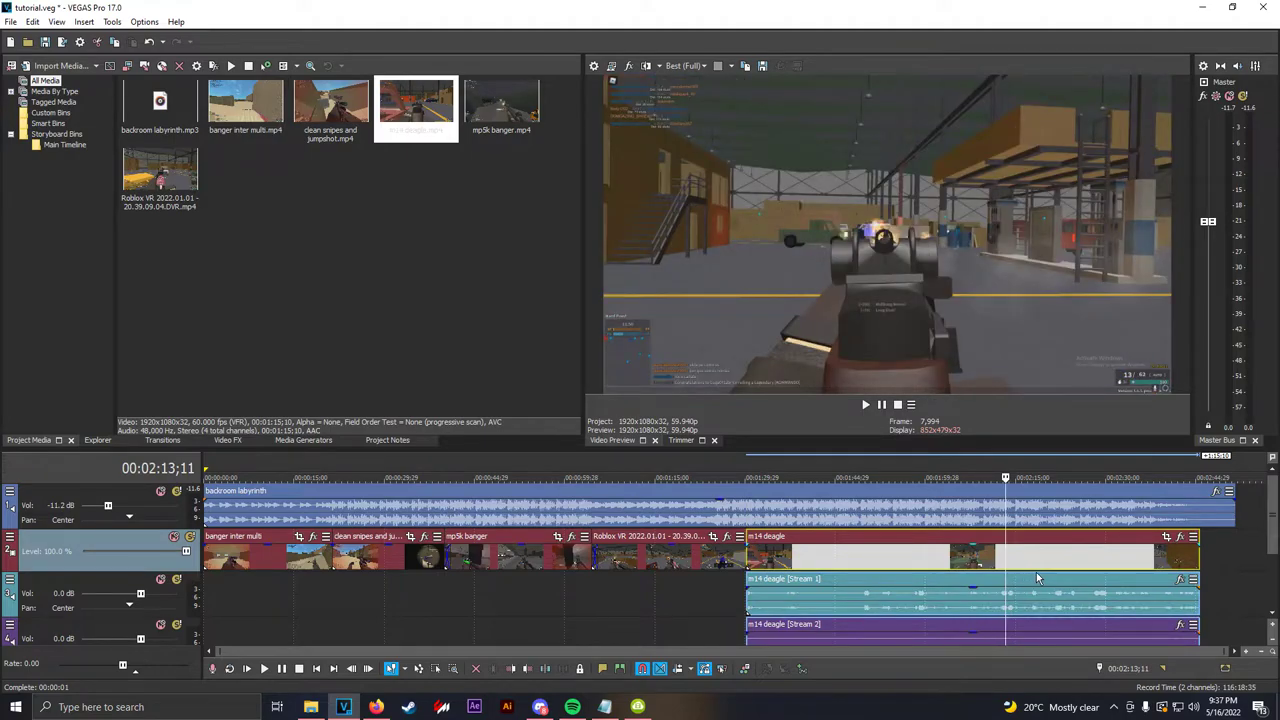
{"action": "left_click", "coordinate": [988, 573]}
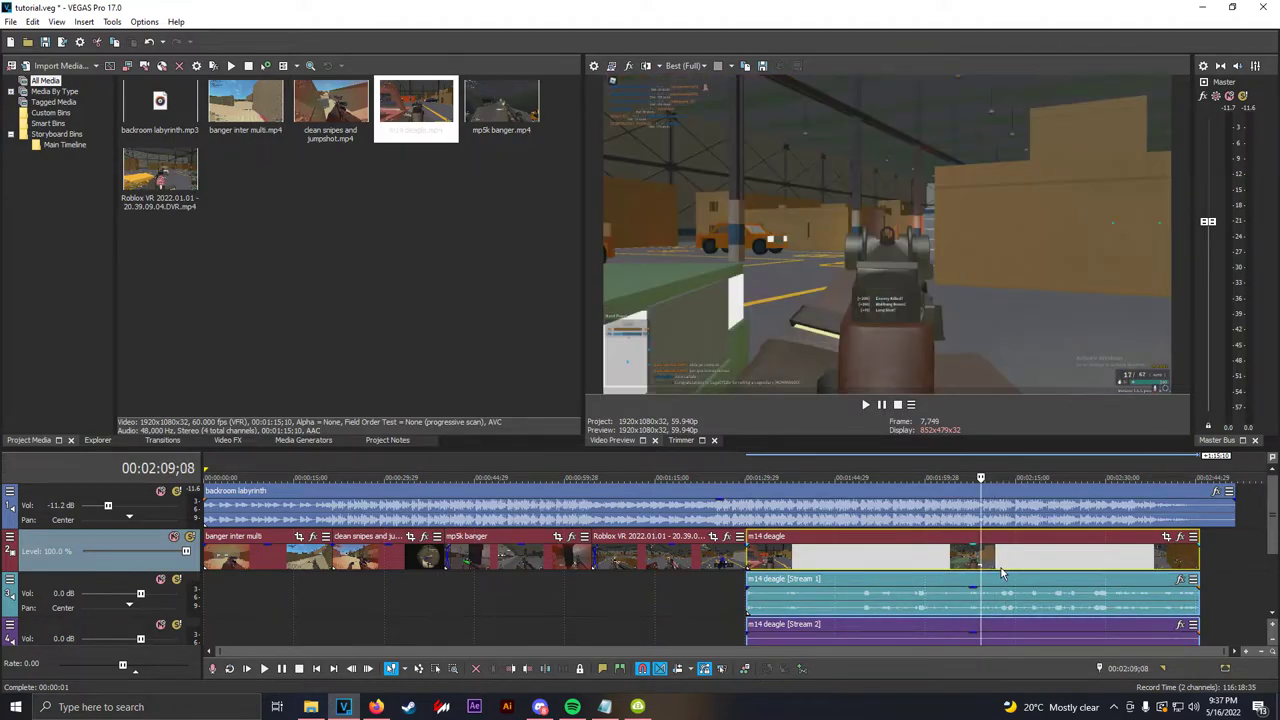
{"action": "left_click", "coordinate": [1002, 571]}
{"action": "left_click", "coordinate": [979, 569]}
{"action": "key", "text": "space"}
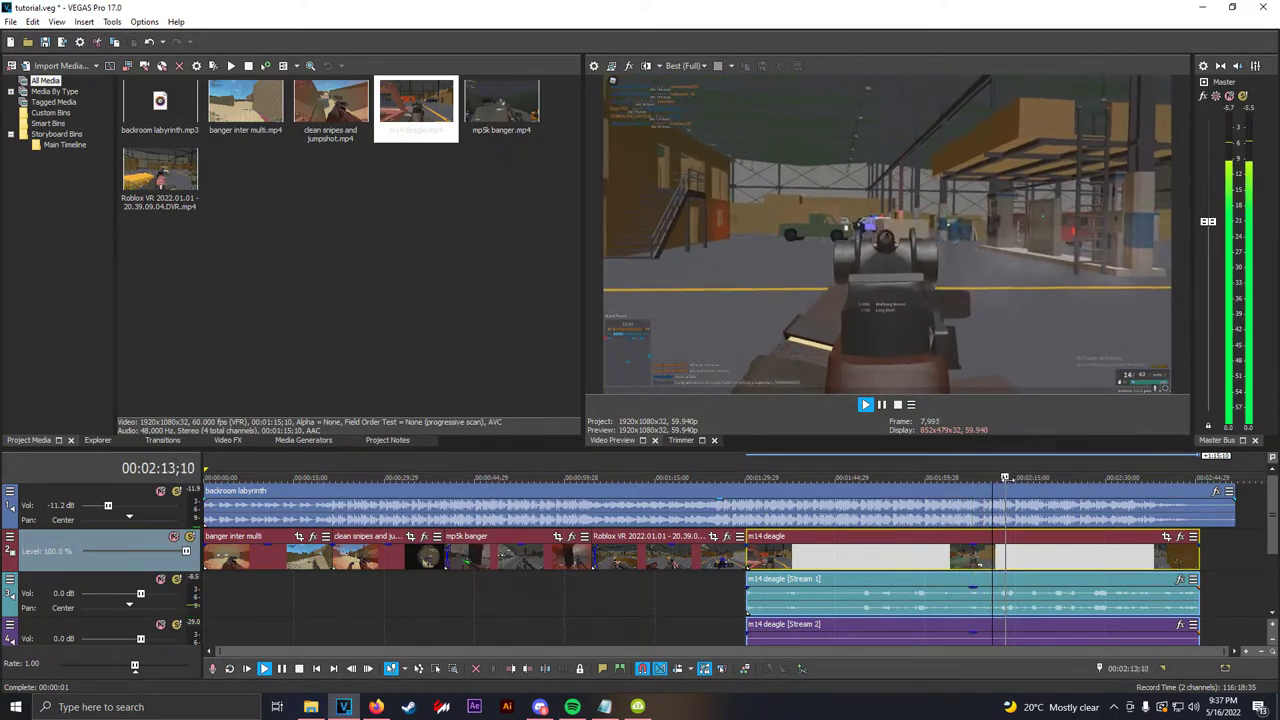
{"action": "key", "text": "Return"}
{"action": "left_click", "coordinate": [1003, 530]}
{"action": "left_click", "coordinate": [994, 525]}
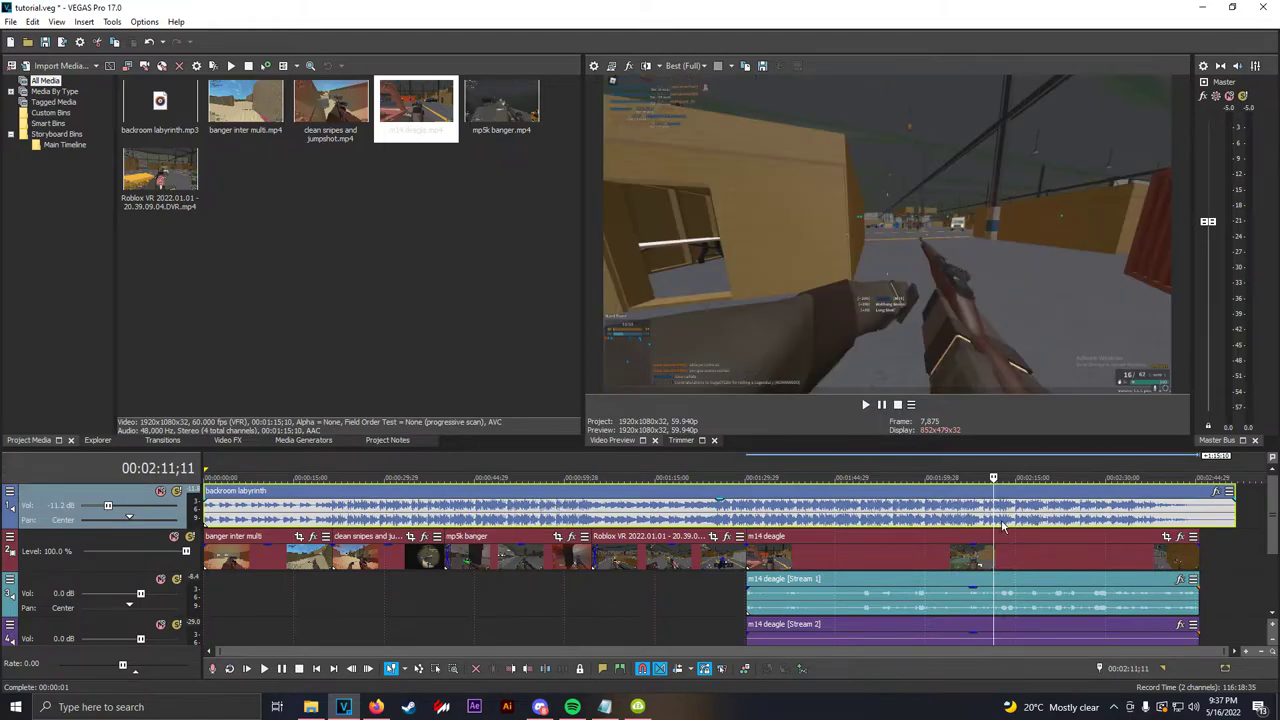
{"action": "left_click", "coordinate": [997, 523]}
{"action": "left_click", "coordinate": [1004, 569]}
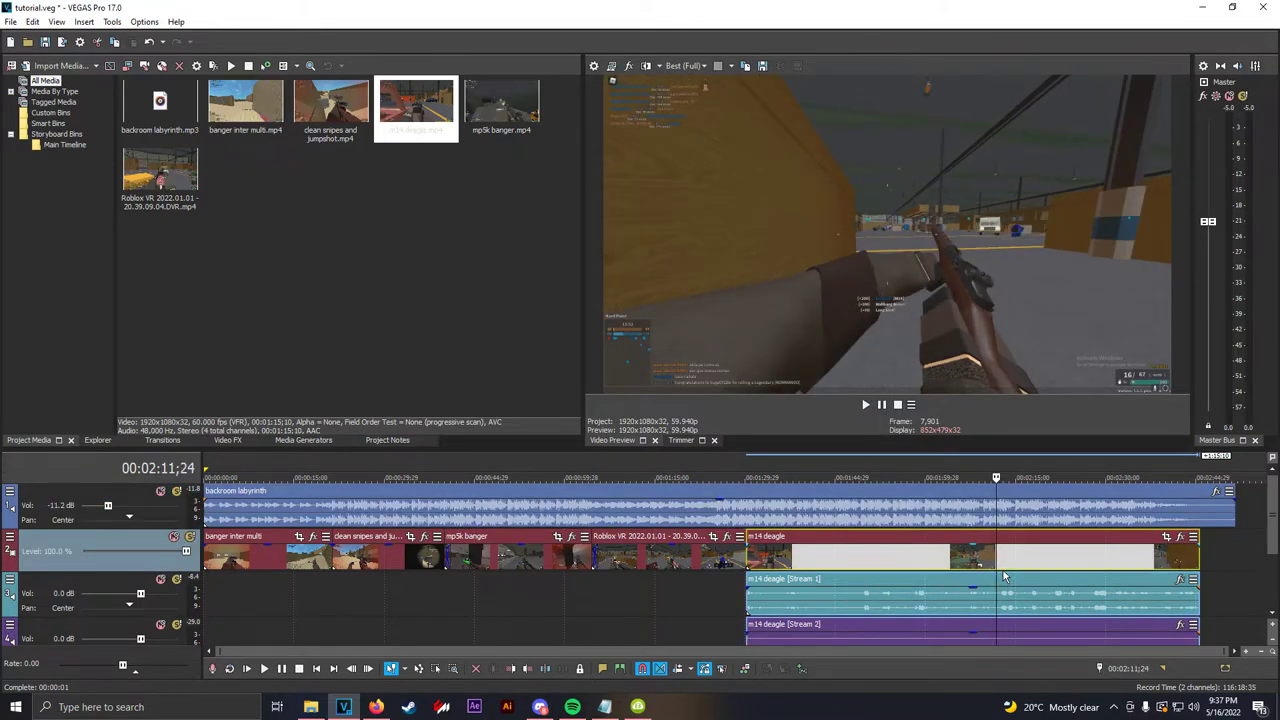
{"action": "key", "text": "s"}
{"action": "right_click", "coordinate": [968, 569]}
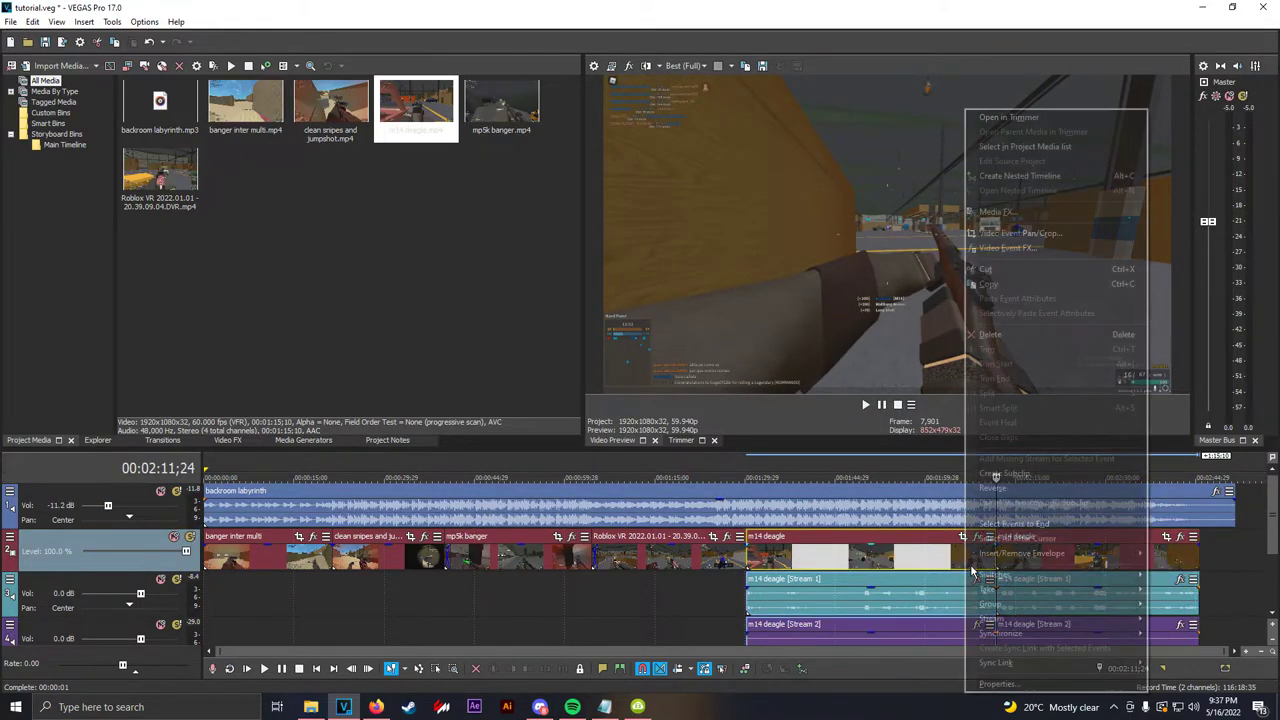
{"action": "left_click", "coordinate": [995, 336]}
- Separate the remaining m14 deagle video from its sound and delete both of its audio streams
{"action": "right_click", "coordinate": [1043, 550]}
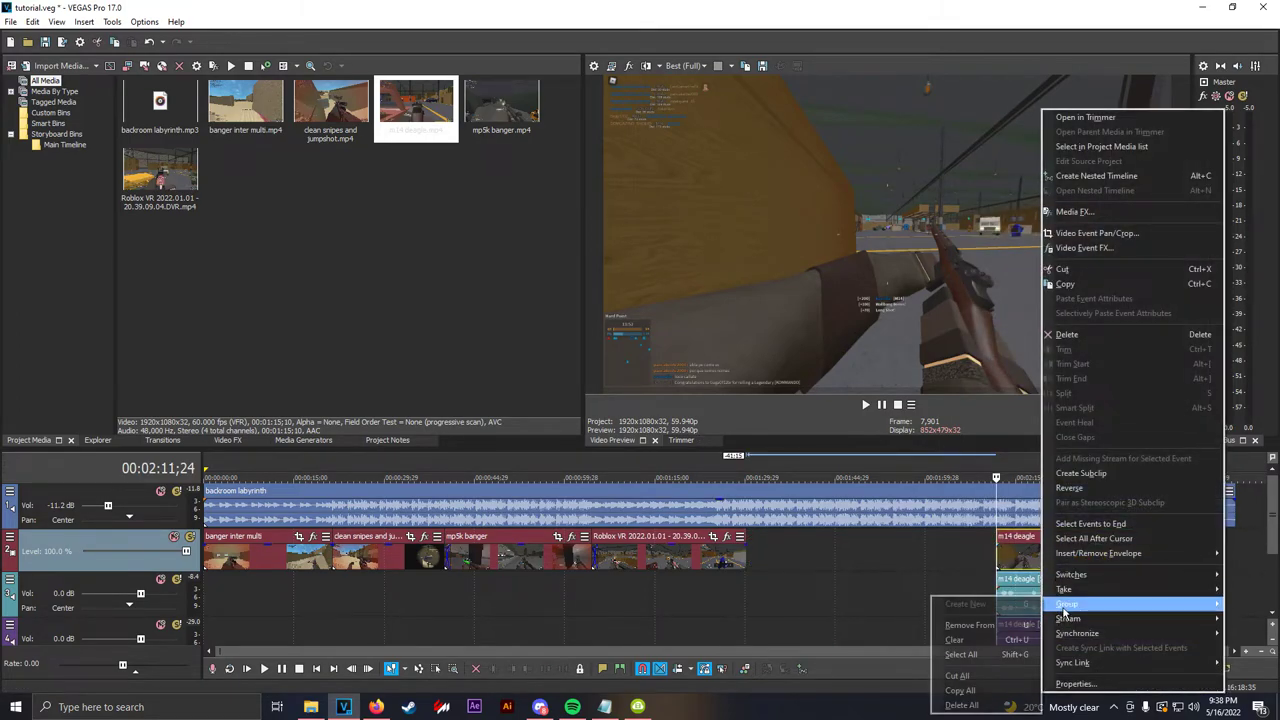
{"action": "left_click", "coordinate": [1029, 636]}
{"action": "left_click", "coordinate": [1027, 599], "text": "ctrl"}
{"action": "right_click", "coordinate": [1020, 597]}
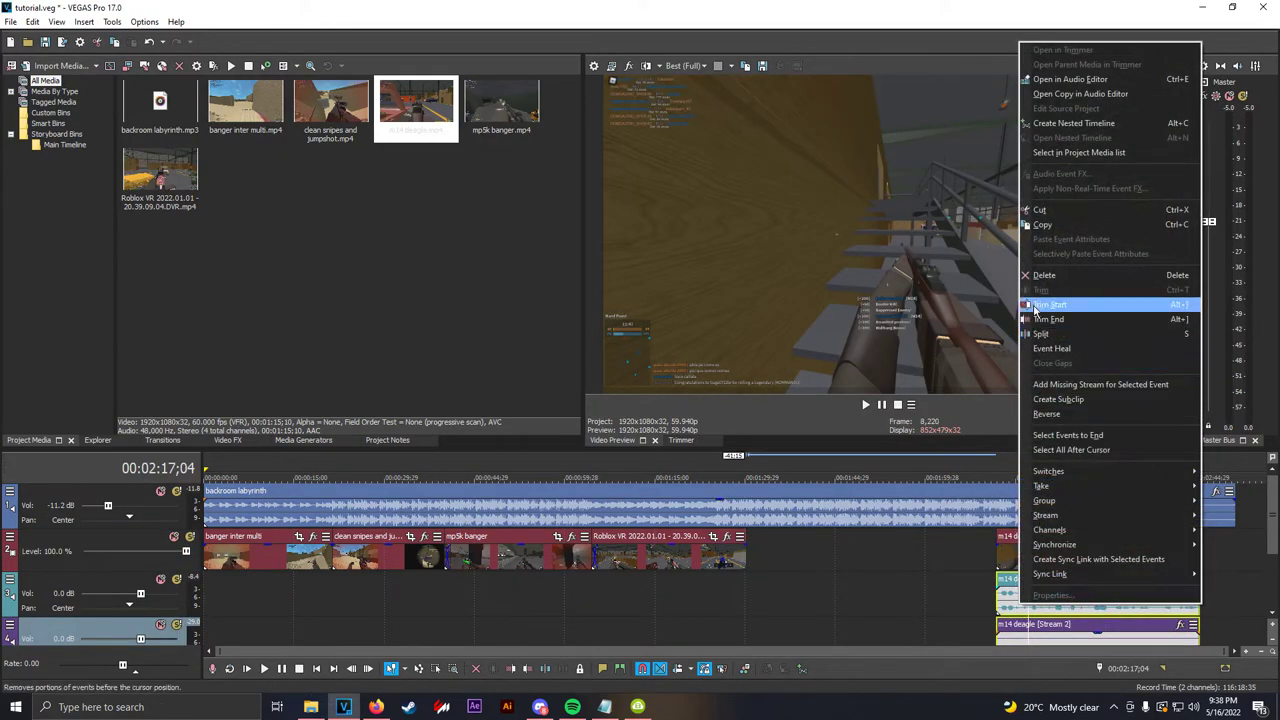
{"action": "left_click", "coordinate": [1036, 278]}
- Move m14 deagle to the end of the Roblox VR clip and overlap the two by 1;05 as a crossfade
{"action": "left_click_drag", "start_coordinate": [1025, 568], "coordinate": [777, 566]}
{"action": "right_click", "coordinate": [777, 566]}
{"action": "mouse_move", "coordinate": [850, 575]}
{"action": "left_click", "coordinate": [1006, 692]}
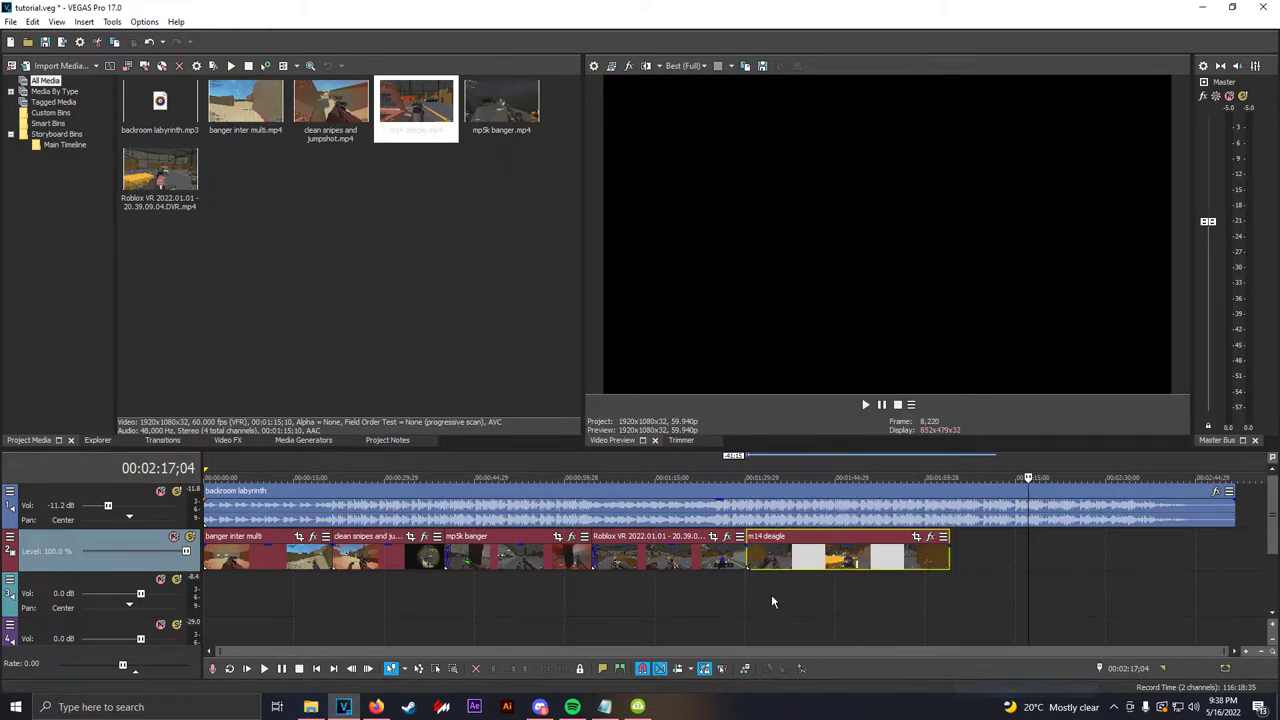
{"action": "left_click", "coordinate": [744, 562]}
{"action": "scroll", "coordinate": [840, 577], "scroll_direction": "up", "scroll_amount": 4}
{"action": "left_click_drag", "start_coordinate": [806, 565], "coordinate": [798, 570]}
{"action": "left_click", "coordinate": [776, 570]}
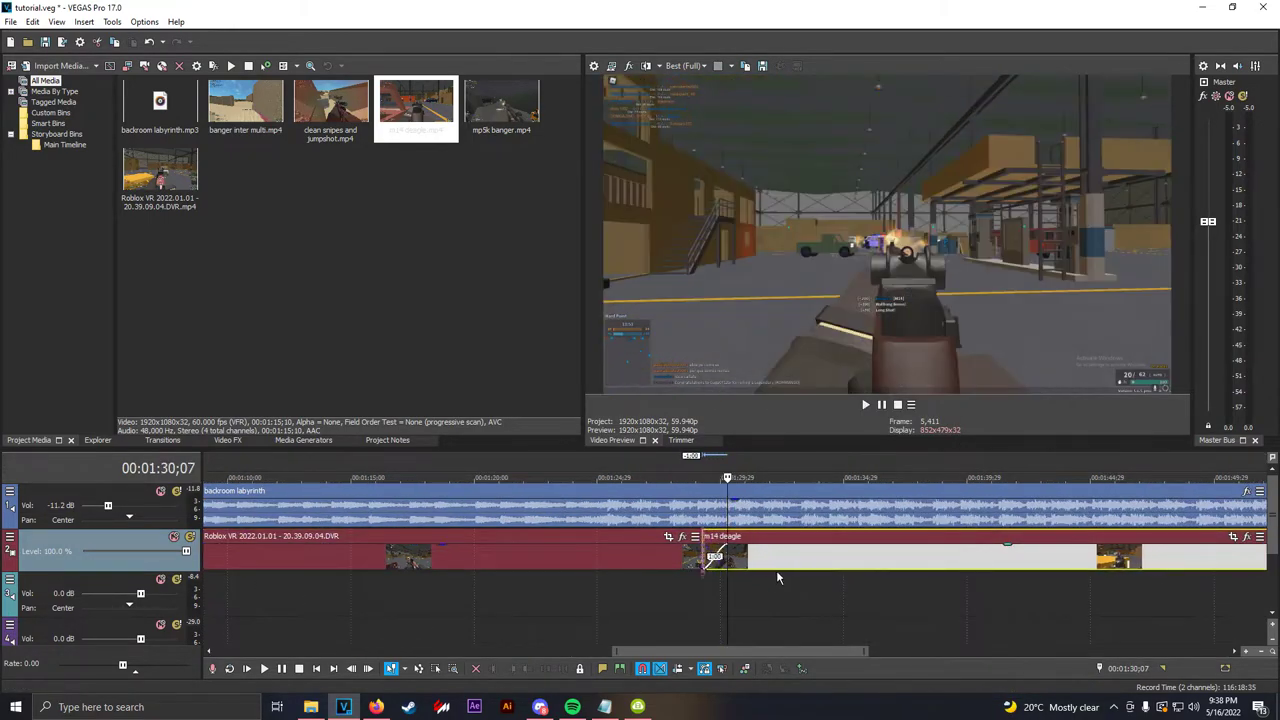
{"action": "scroll", "coordinate": [774, 569], "scroll_direction": "down", "scroll_amount": 3}
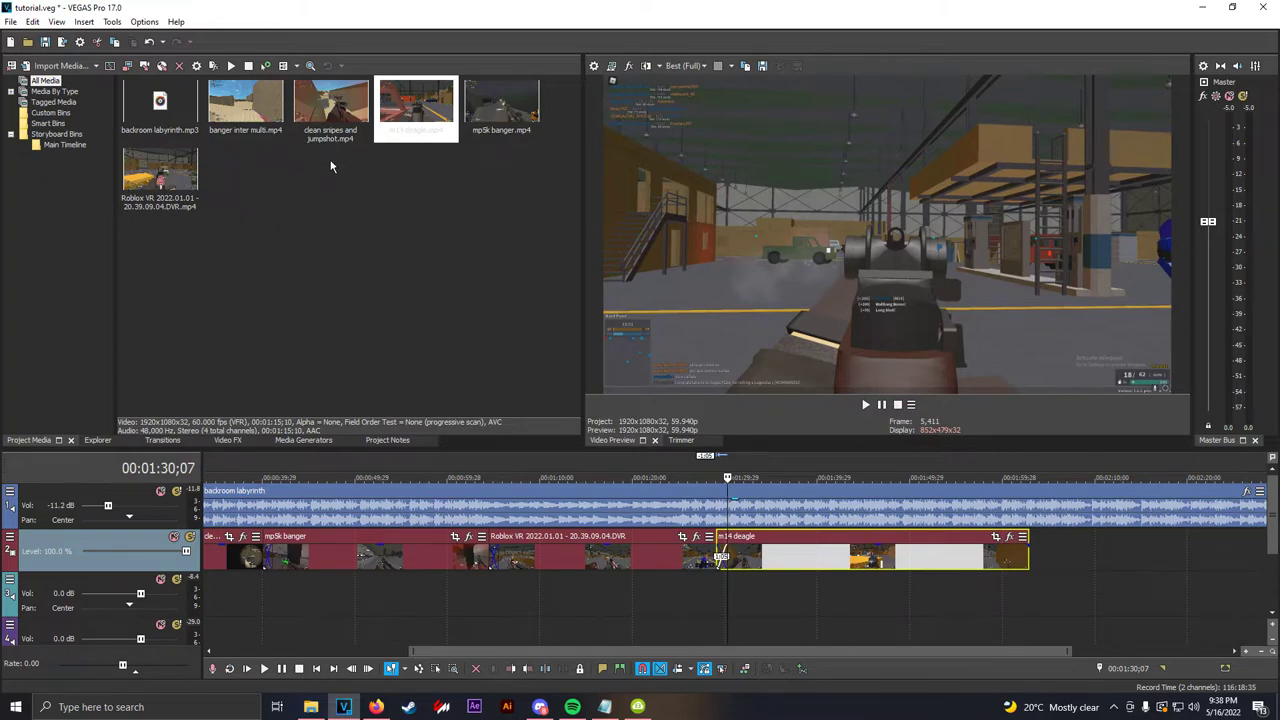
{"action": "scroll", "coordinate": [746, 490], "scroll_direction": "down", "scroll_amount": 2}
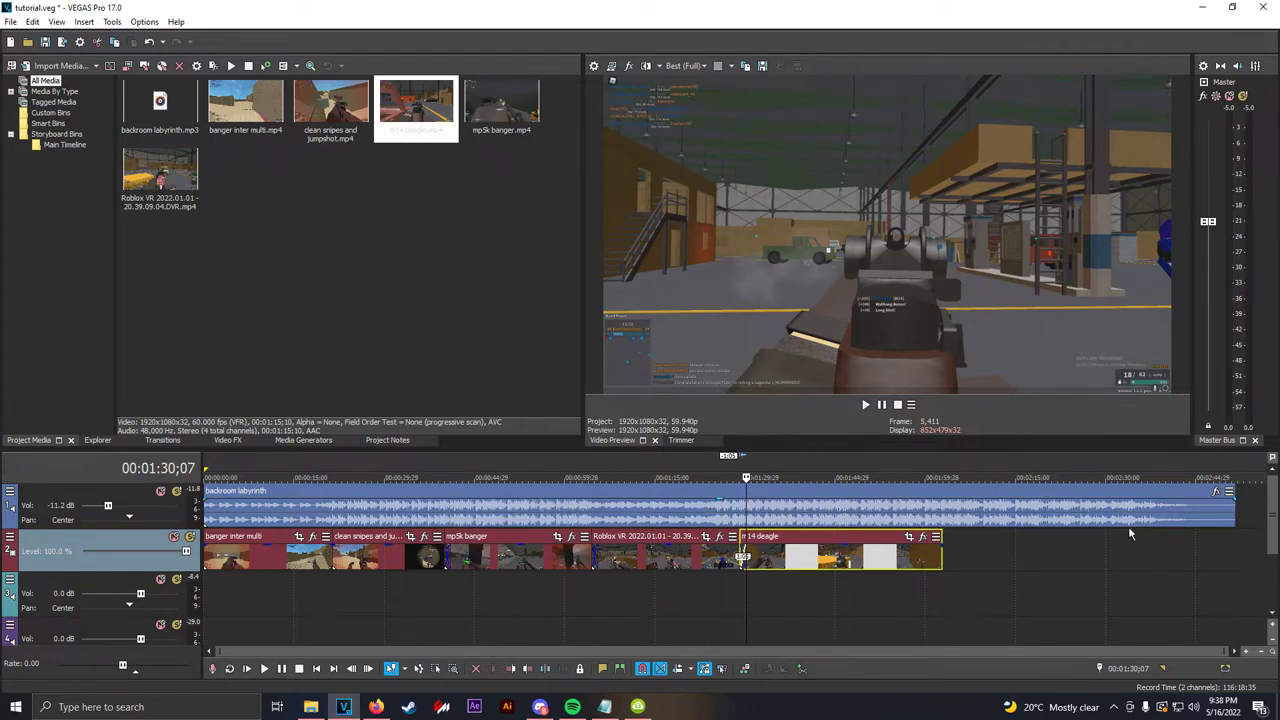
- Play the start of m14 deagle from the crossfade together with the song
{"action": "scroll", "coordinate": [907, 537], "scroll_direction": "up", "scroll_amount": 3}
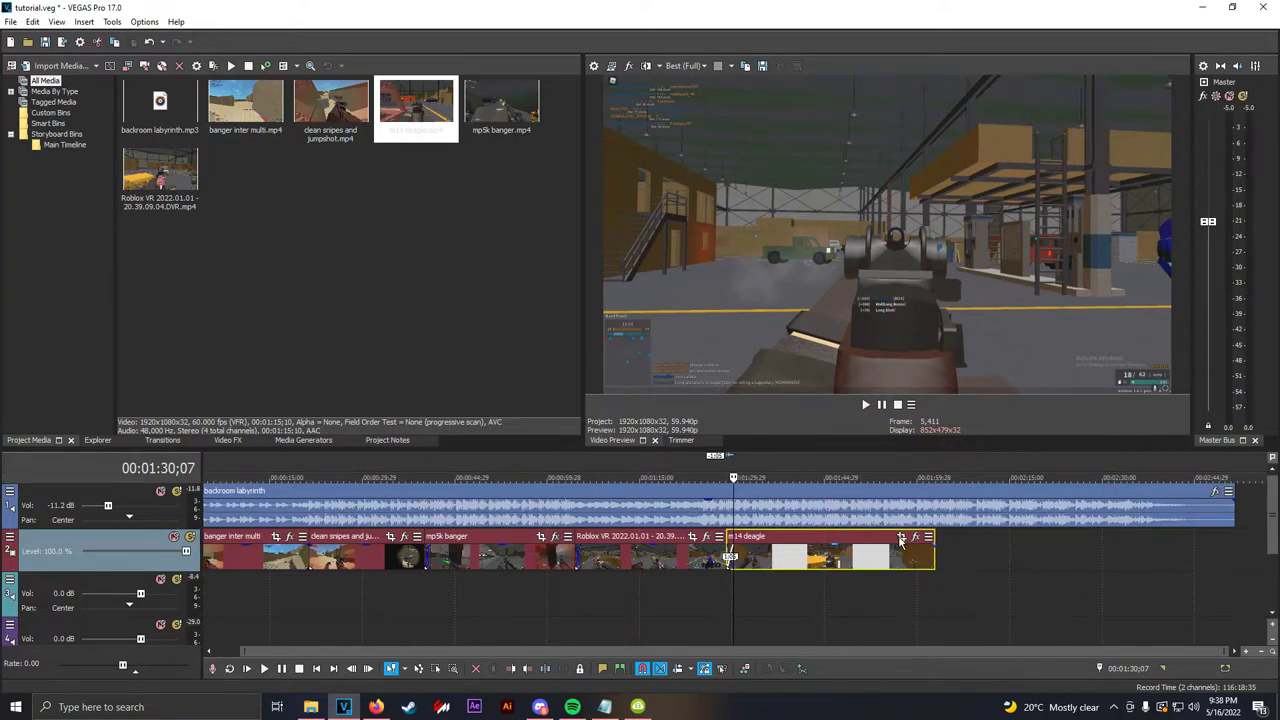
{"action": "key", "text": "space"}
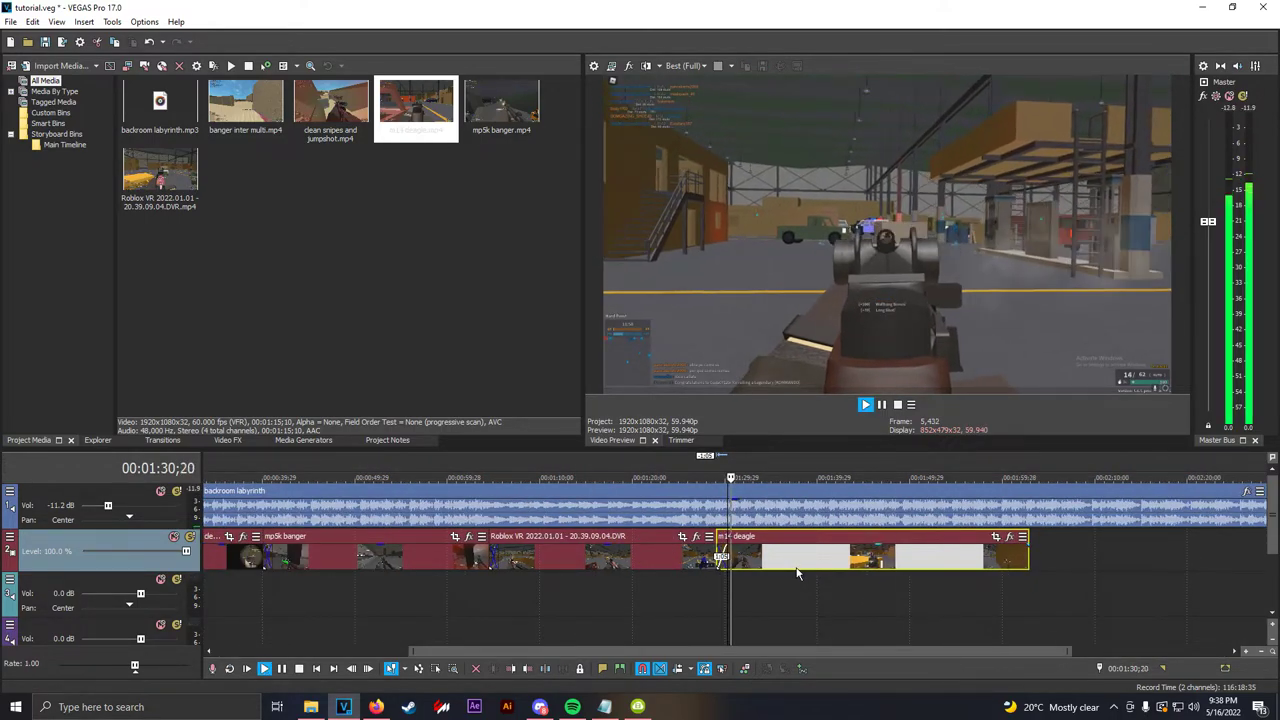
{"action": "right_click", "coordinate": [790, 570]}
{"action": "left_click", "coordinate": [514, 366]}
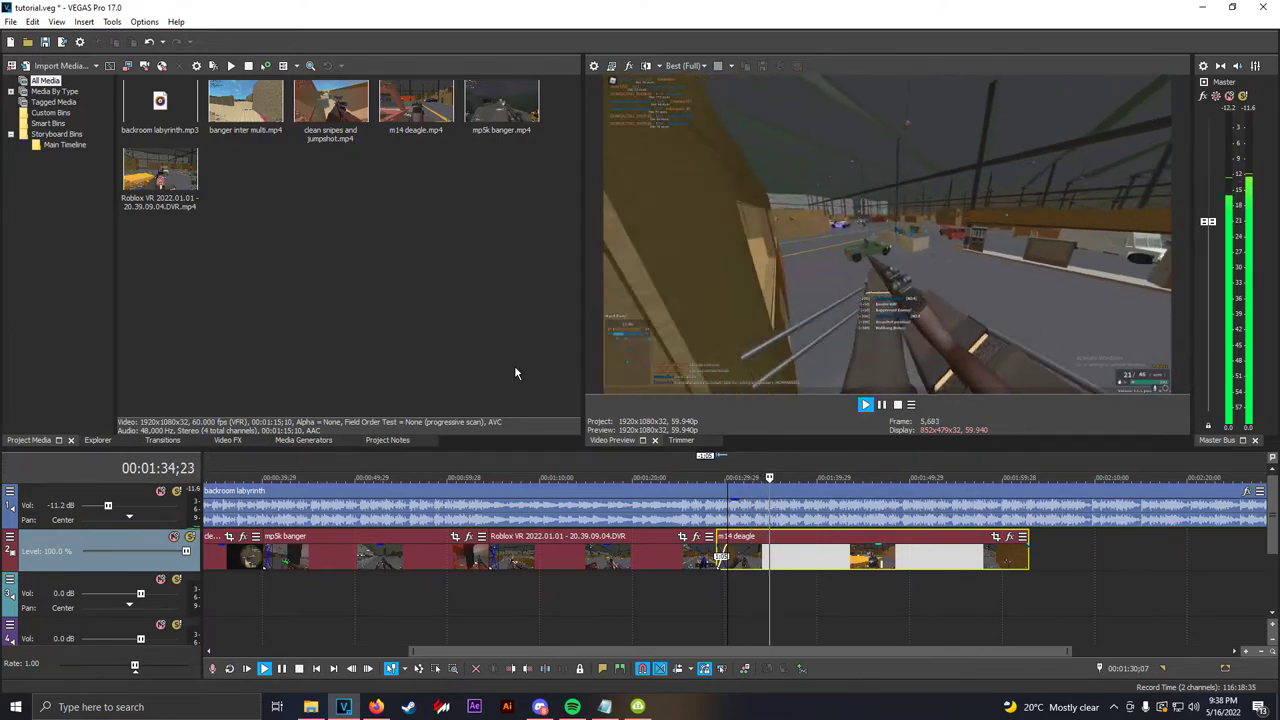
- Find the end of the action in m14 deagle and trim the clip's end to 00:01:58;08
{"action": "left_click", "coordinate": [947, 470]}
{"action": "left_click", "coordinate": [976, 462]}
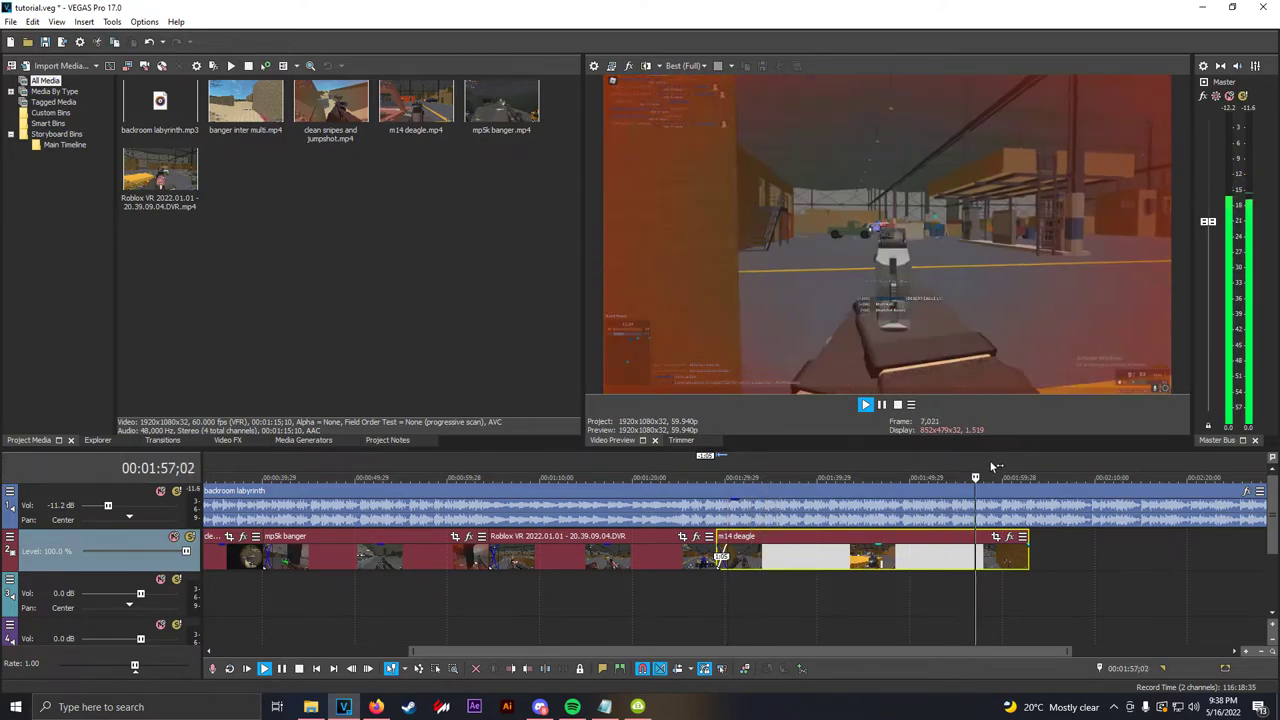
{"action": "left_click", "coordinate": [995, 465]}
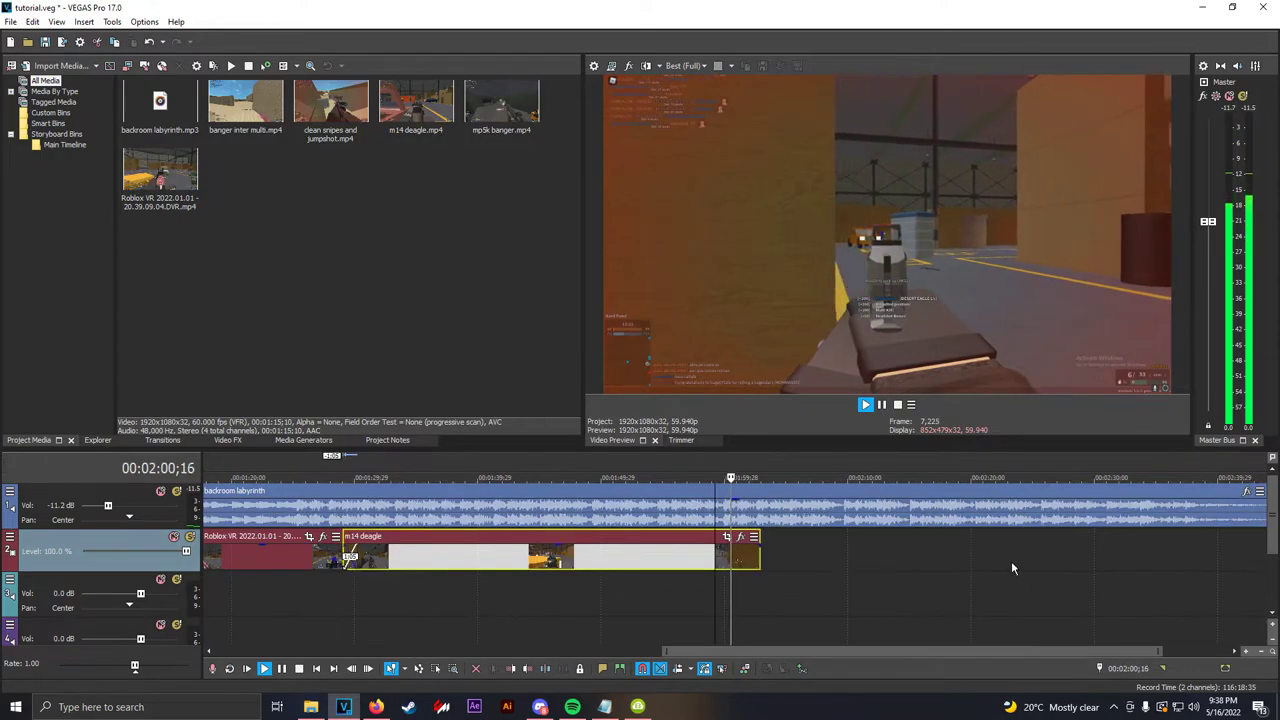
{"action": "scroll", "coordinate": [806, 564], "scroll_direction": "up", "scroll_amount": 2}
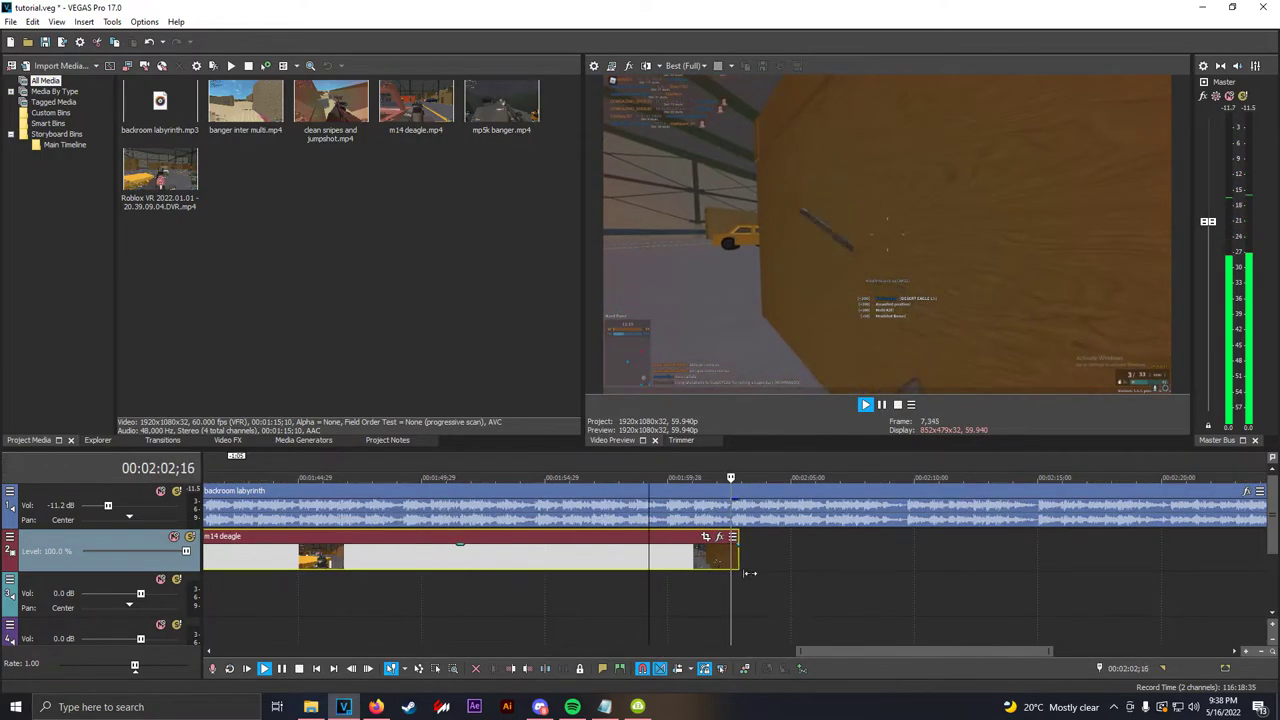
{"action": "scroll", "coordinate": [729, 570], "scroll_direction": "down", "scroll_amount": 2}
{"action": "key", "text": "space"}
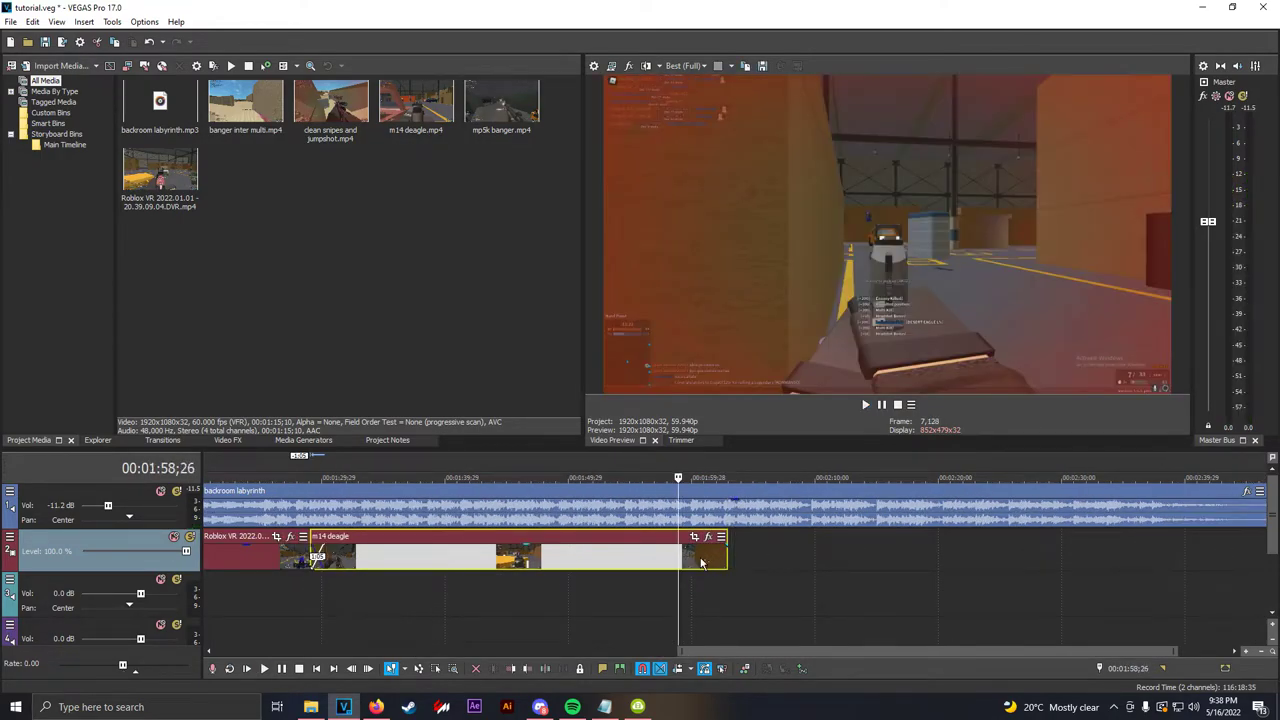
{"action": "left_click", "coordinate": [665, 562]}
{"action": "key", "text": "space"}
{"action": "key", "text": "Return"}
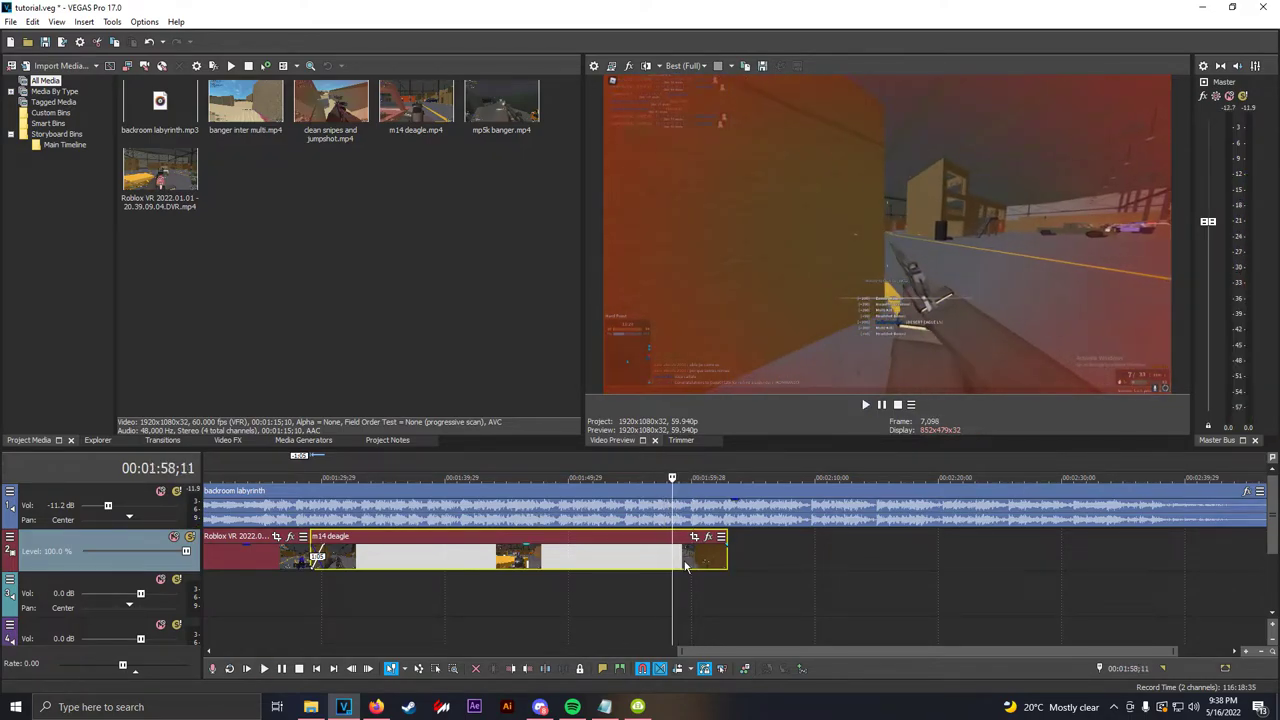
{"action": "key", "text": "space"}
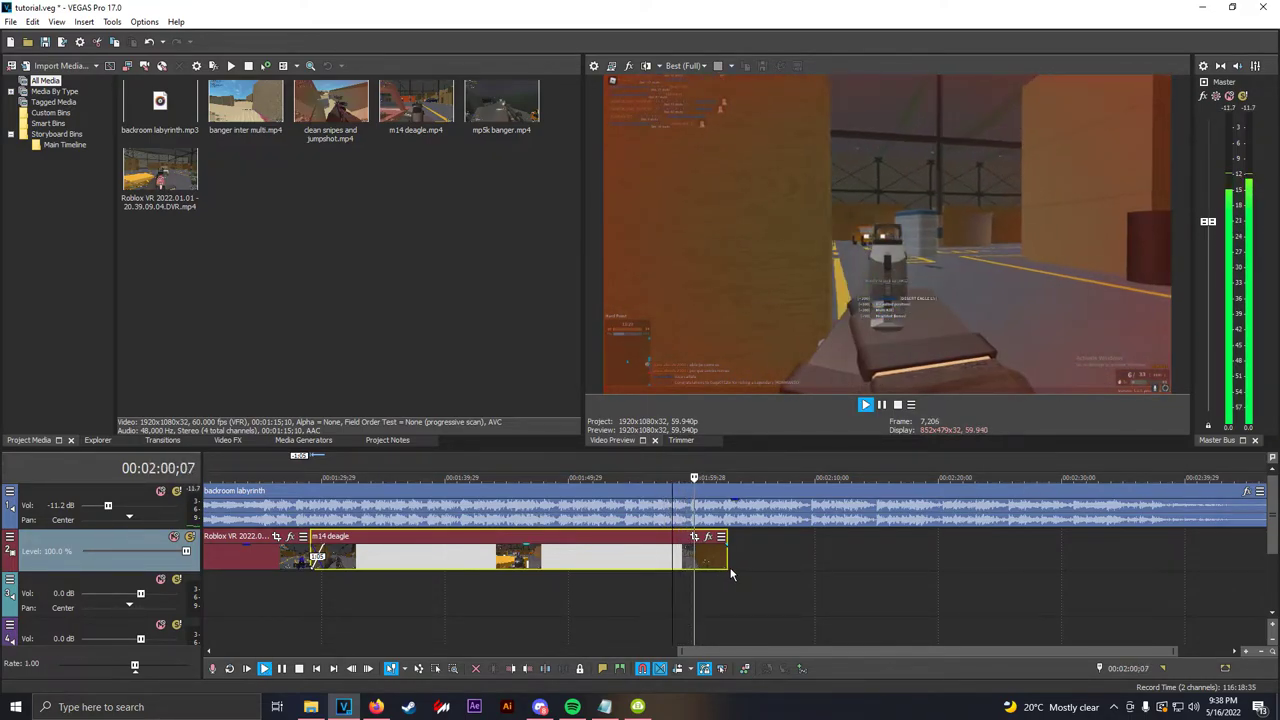
{"action": "key", "text": "Return"}
{"action": "left_click", "coordinate": [677, 562]}
{"action": "left_click", "coordinate": [672, 560]}
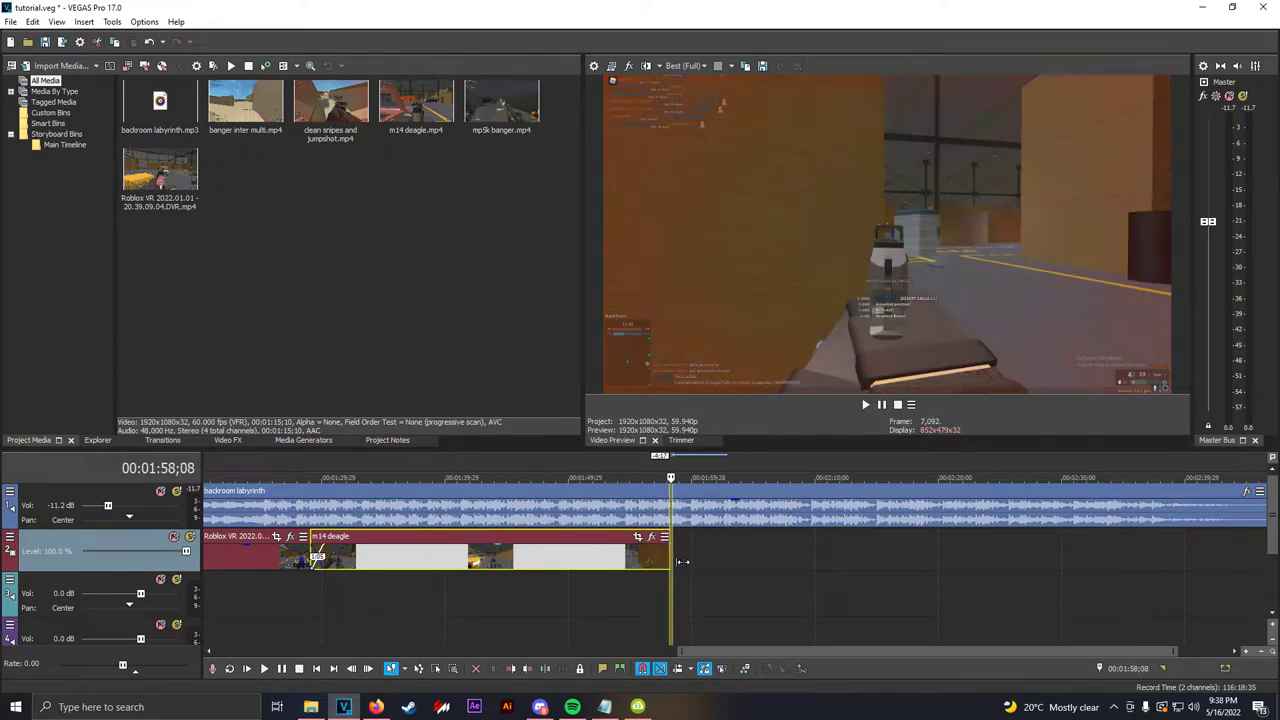
- Split backroom labyrinth at the end of m14 deagle, at 00:01:58;08, and delete the rest of the song
{"action": "scroll", "coordinate": [686, 566], "scroll_direction": "down", "scroll_amount": 3}
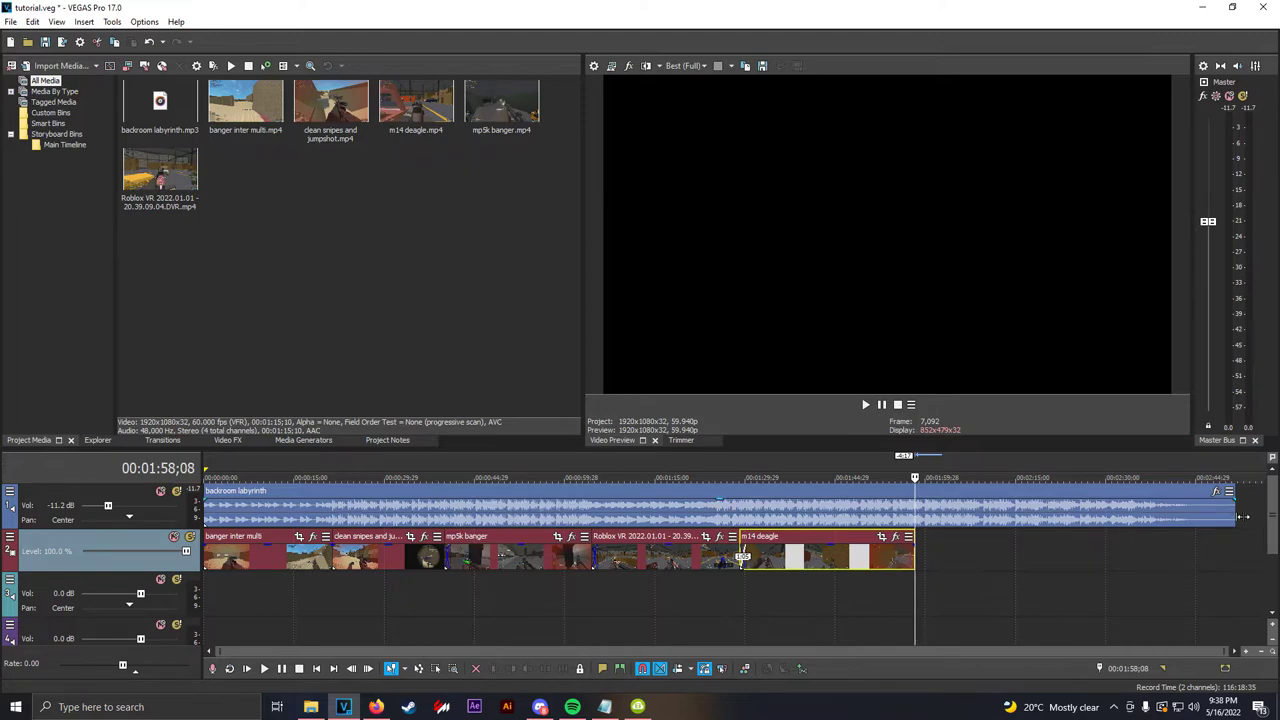
{"action": "left_click", "coordinate": [923, 527]}
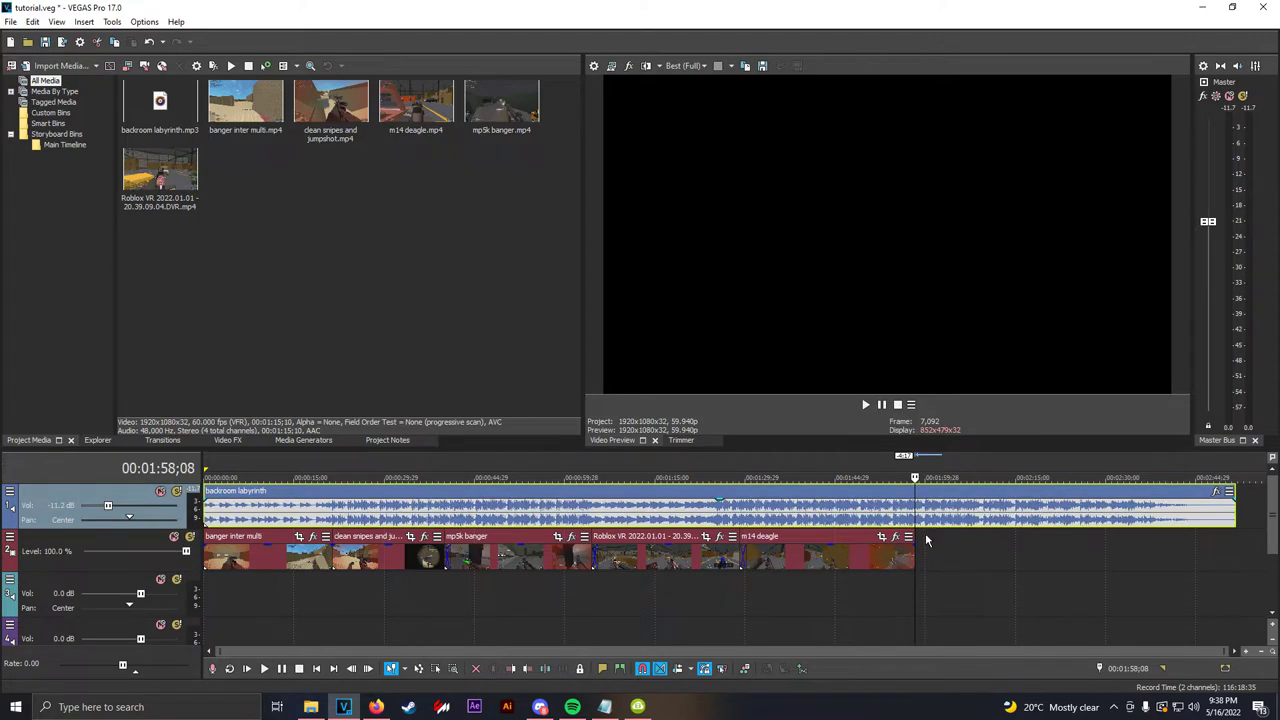
{"action": "key", "text": "s"}
{"action": "right_click", "coordinate": [936, 518]}
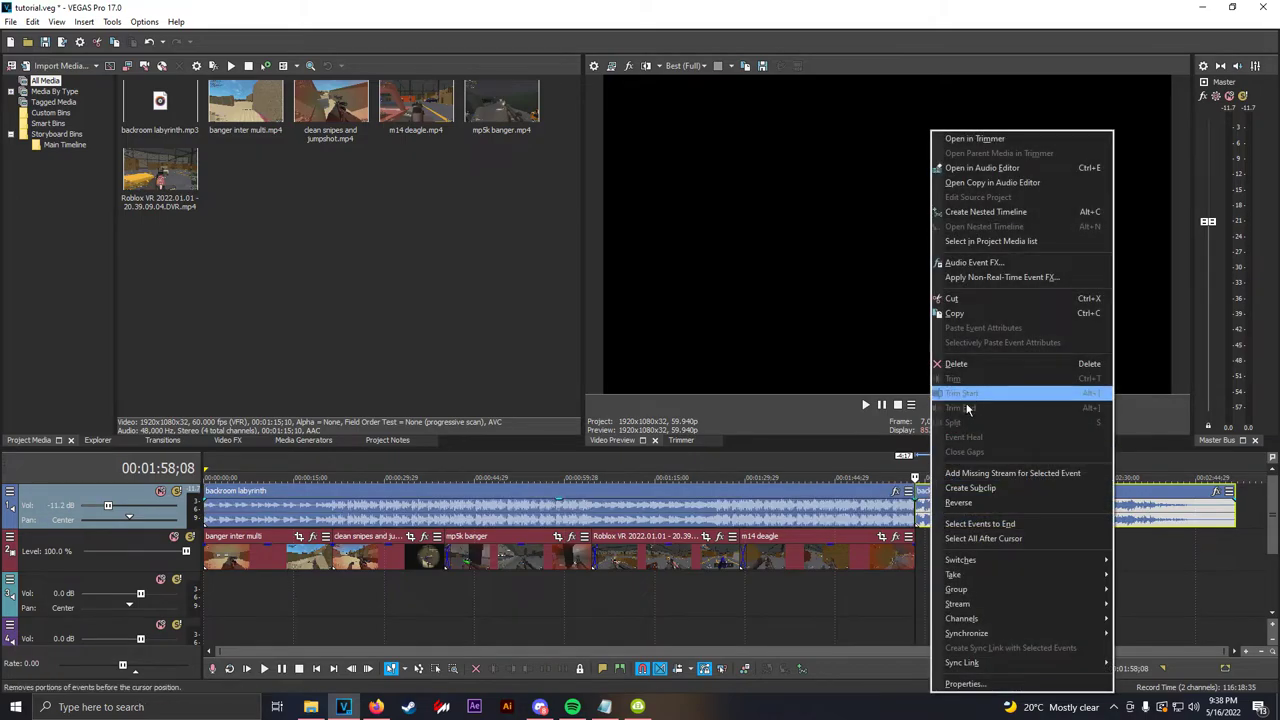
{"action": "left_click", "coordinate": [956, 363]}
- Add a fade-out of about 12;02 to the end of backroom labyrinth
{"action": "scroll", "coordinate": [849, 560], "scroll_direction": "up", "scroll_amount": 2}
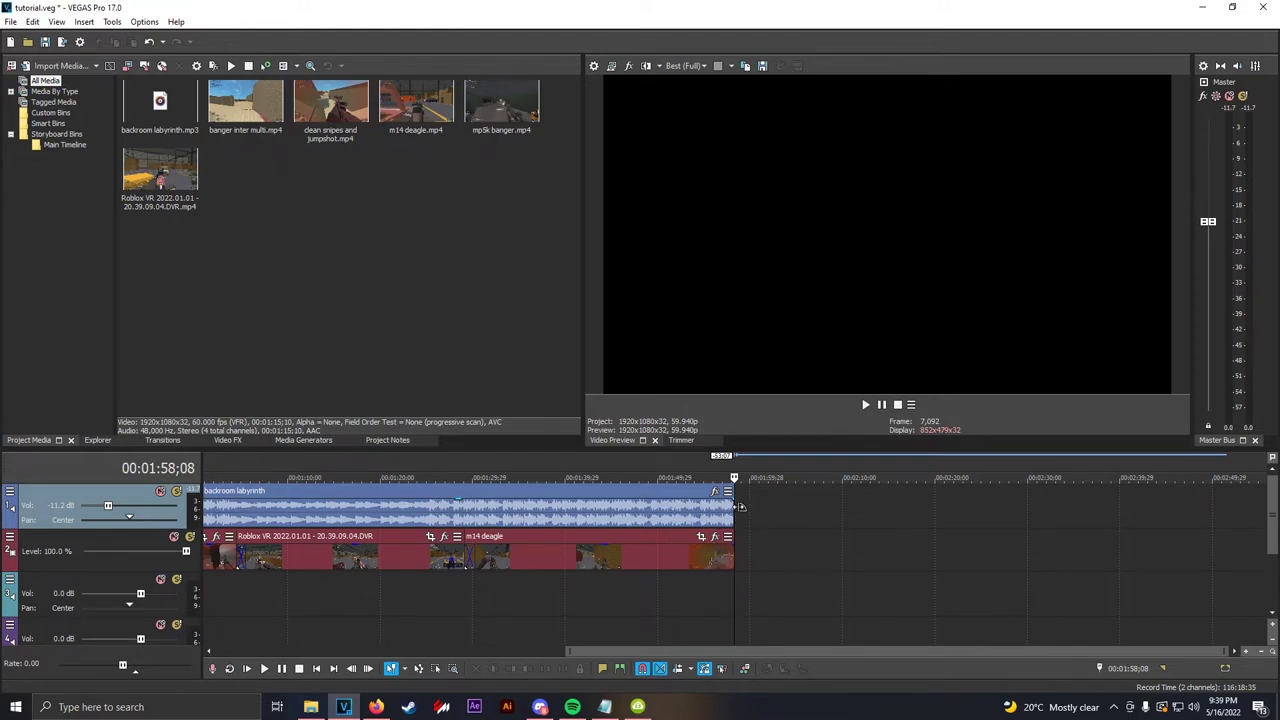
{"action": "scroll", "coordinate": [738, 512], "scroll_direction": "up", "scroll_amount": 1}
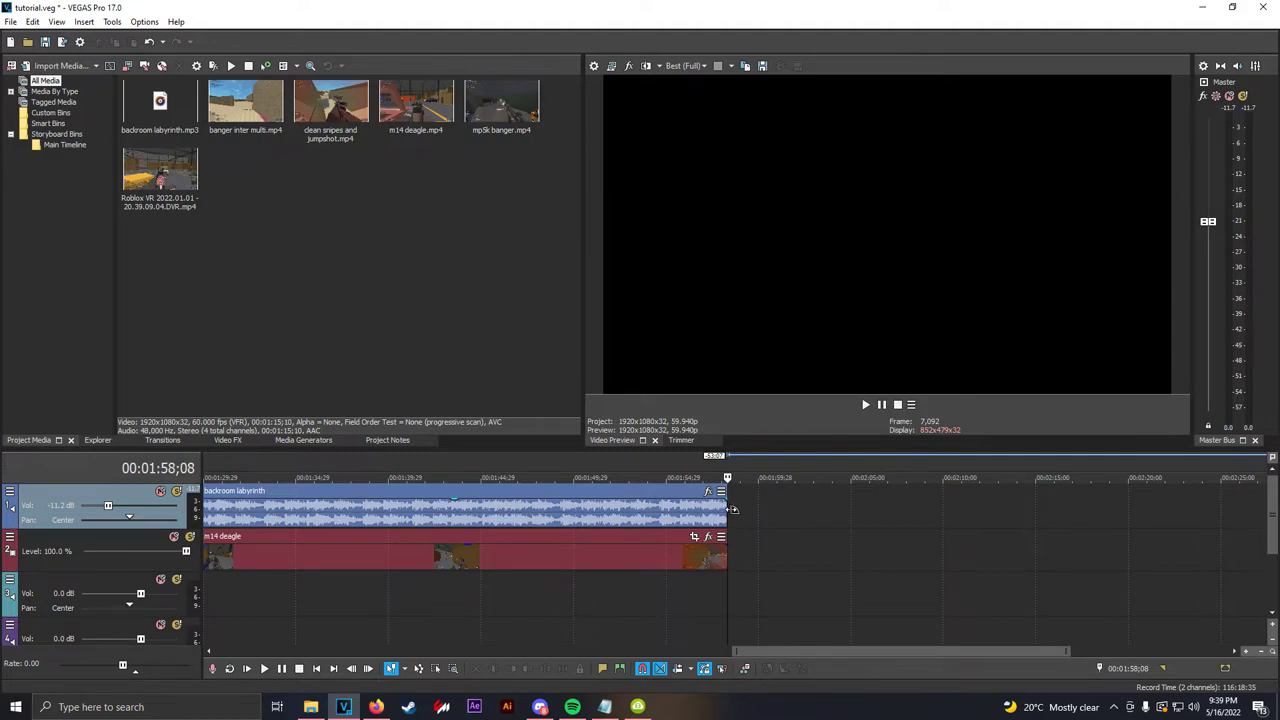
{"action": "scroll", "coordinate": [733, 510], "scroll_direction": "down", "scroll_amount": 1}
{"action": "left_click_drag", "start_coordinate": [735, 507], "coordinate": [587, 519]}
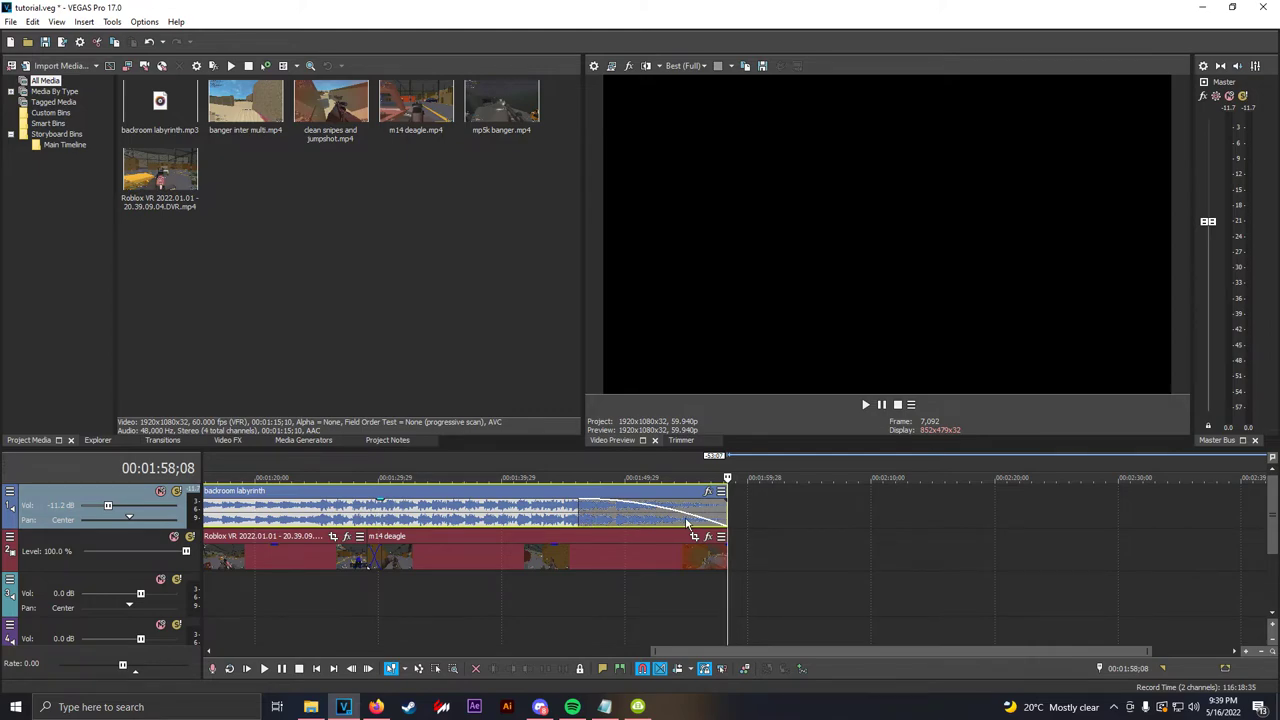
- Change the song's fade-out to a smooth S-shaped curve and place the playhead at the start of the fade
{"action": "left_click", "coordinate": [580, 518]}
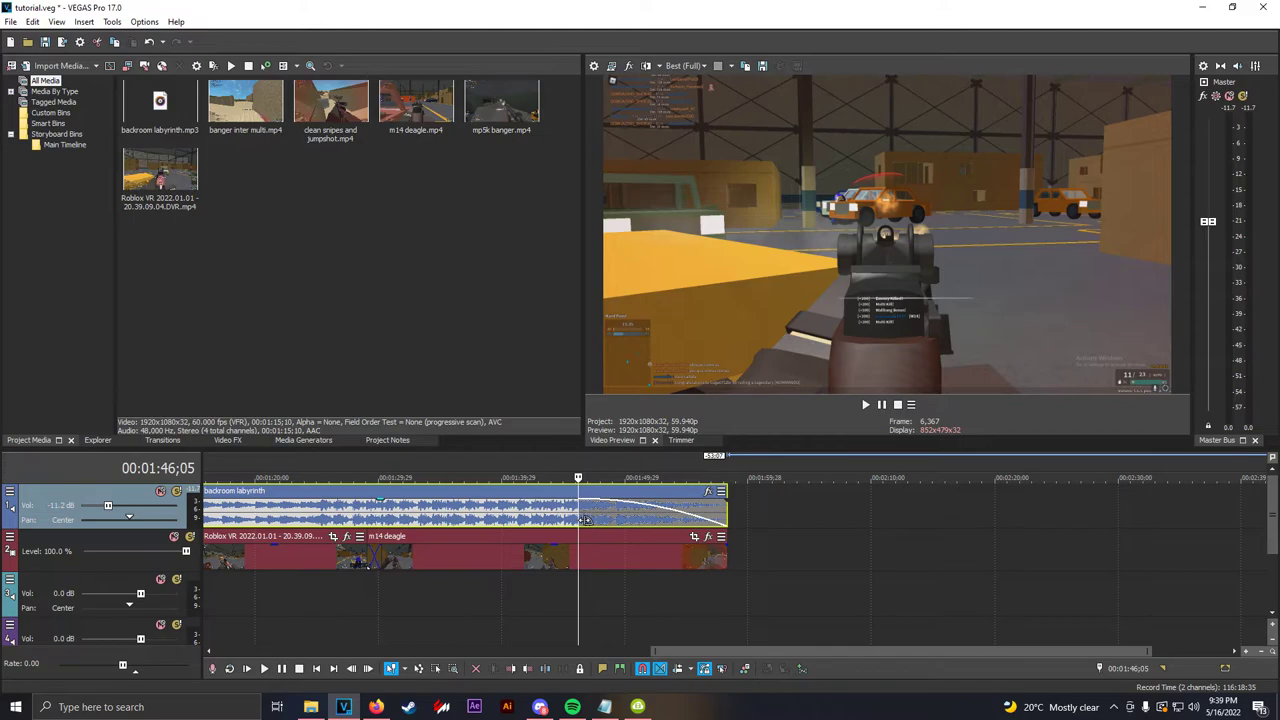
{"action": "scroll", "coordinate": [583, 518], "scroll_direction": "up", "scroll_amount": 3}
{"action": "left_click", "coordinate": [583, 518]}
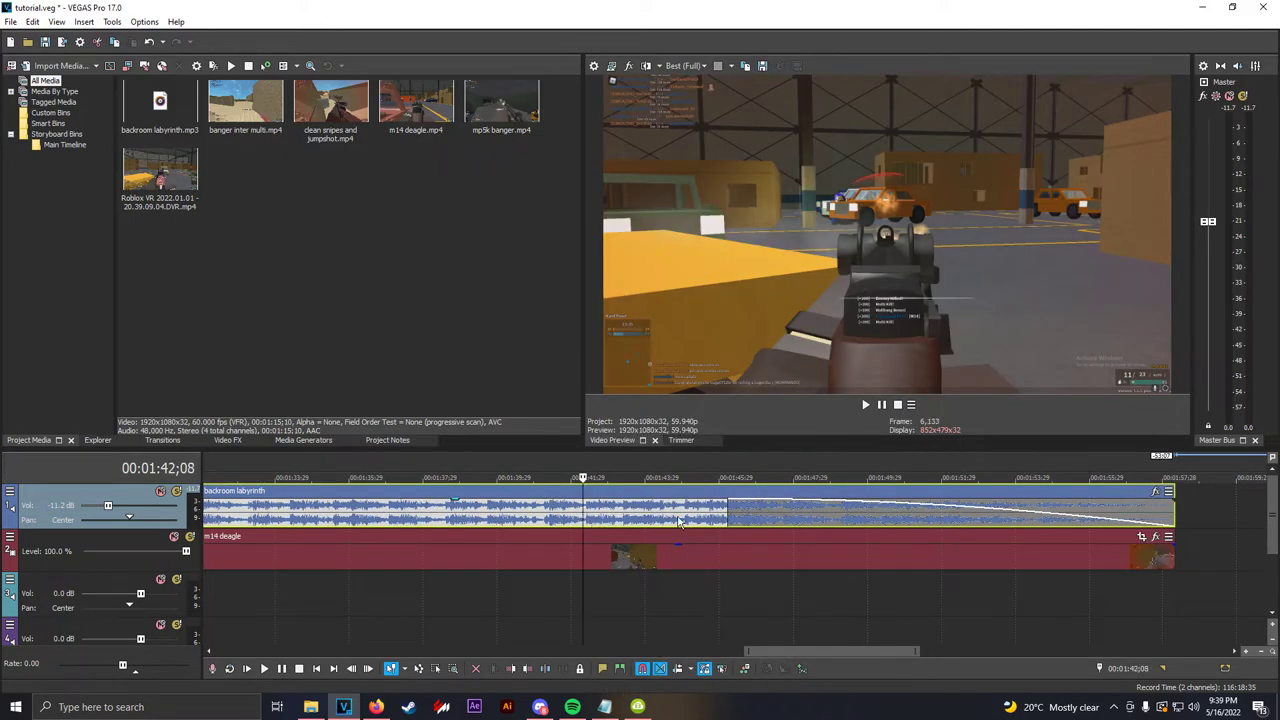
{"action": "right_click", "coordinate": [737, 522]}
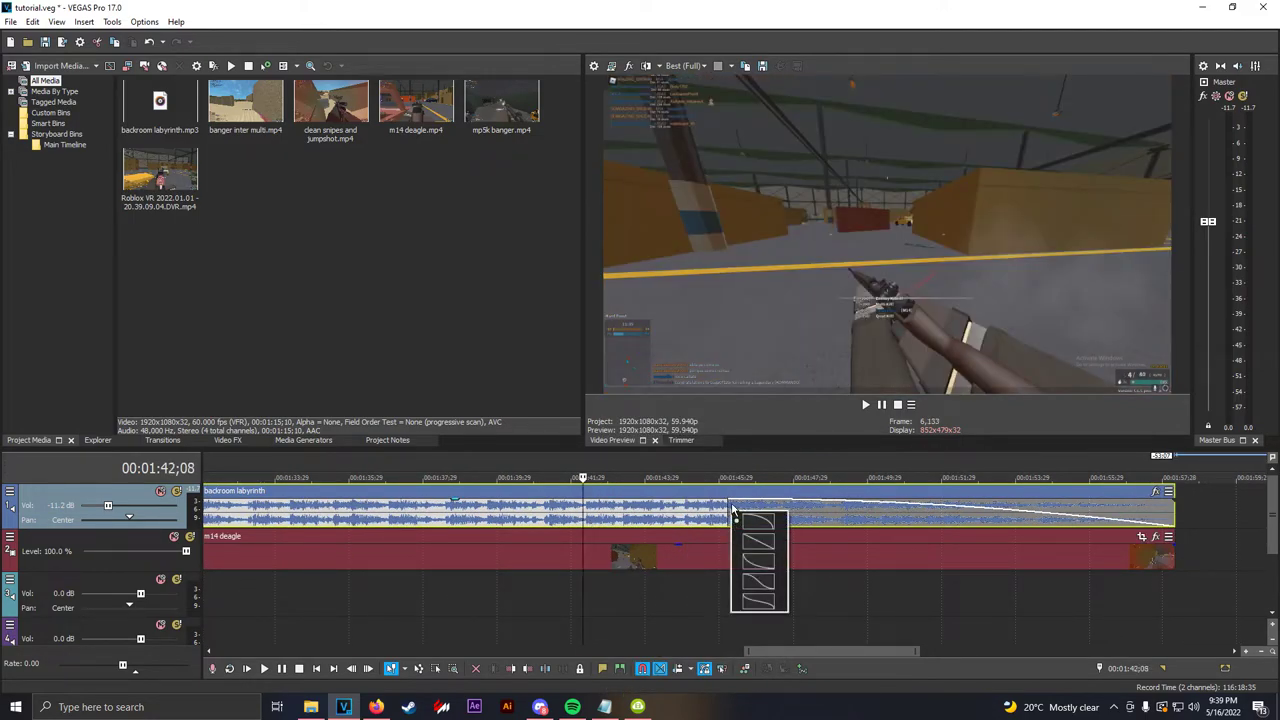
{"action": "left_click", "coordinate": [731, 512]}
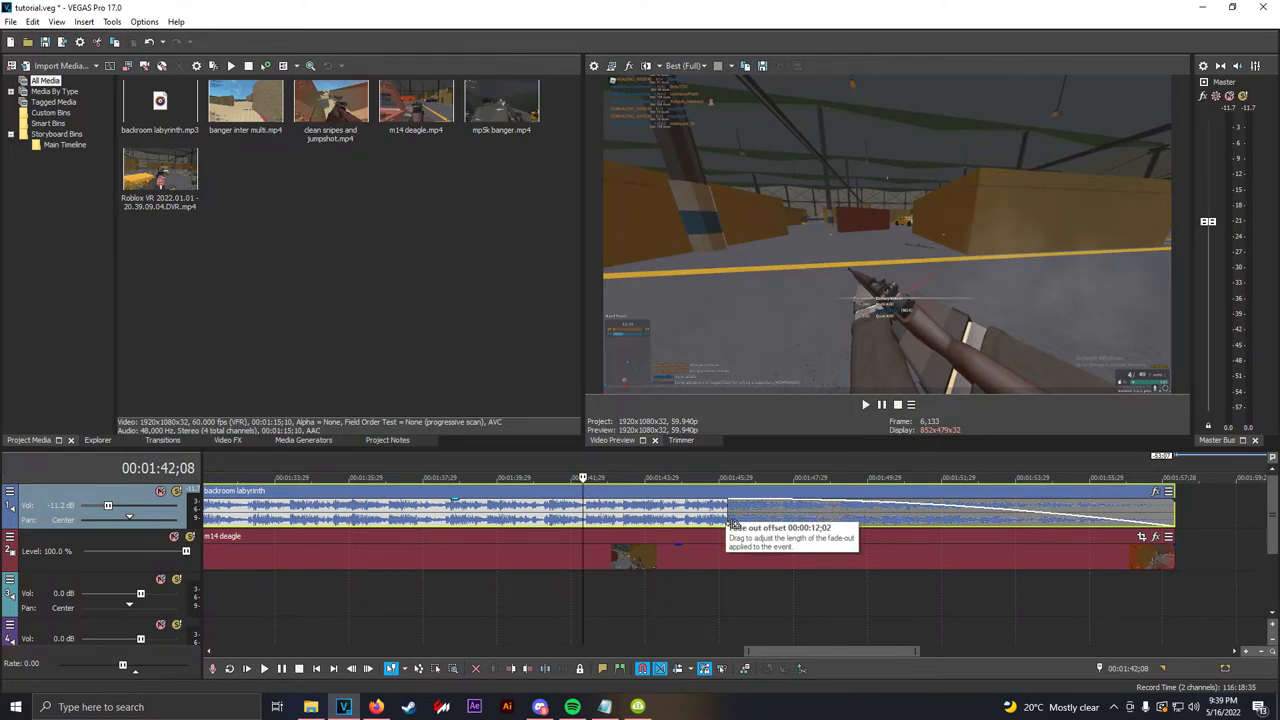
{"action": "right_click", "coordinate": [737, 512]}
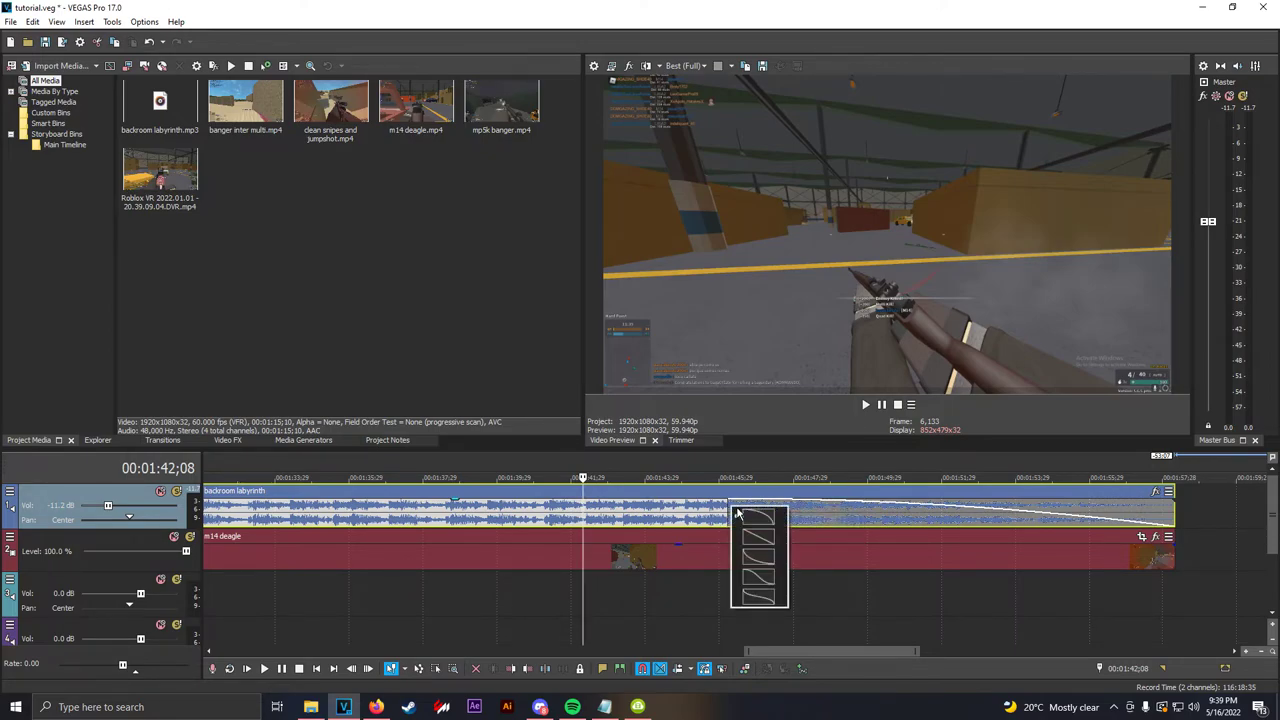
{"action": "left_click", "coordinate": [760, 598]}
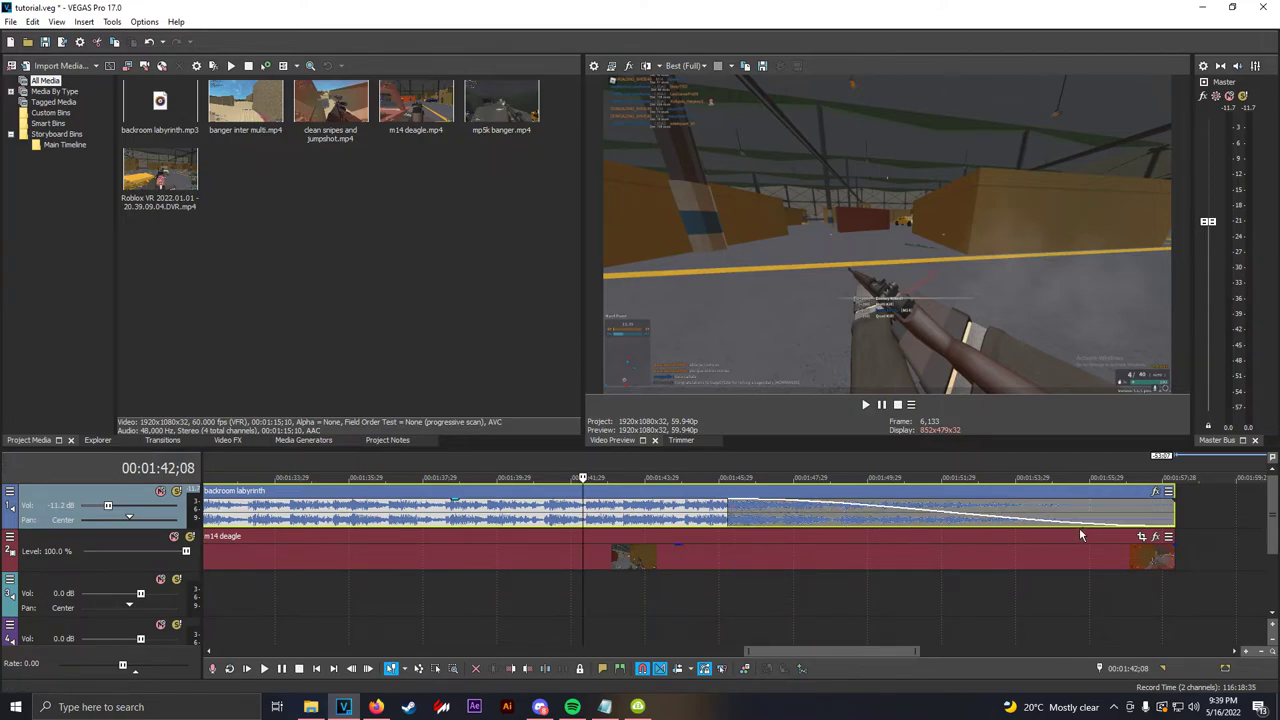
{"action": "left_click", "coordinate": [729, 523]}
{"action": "scroll", "coordinate": [729, 525], "scroll_direction": "down", "scroll_amount": 2}
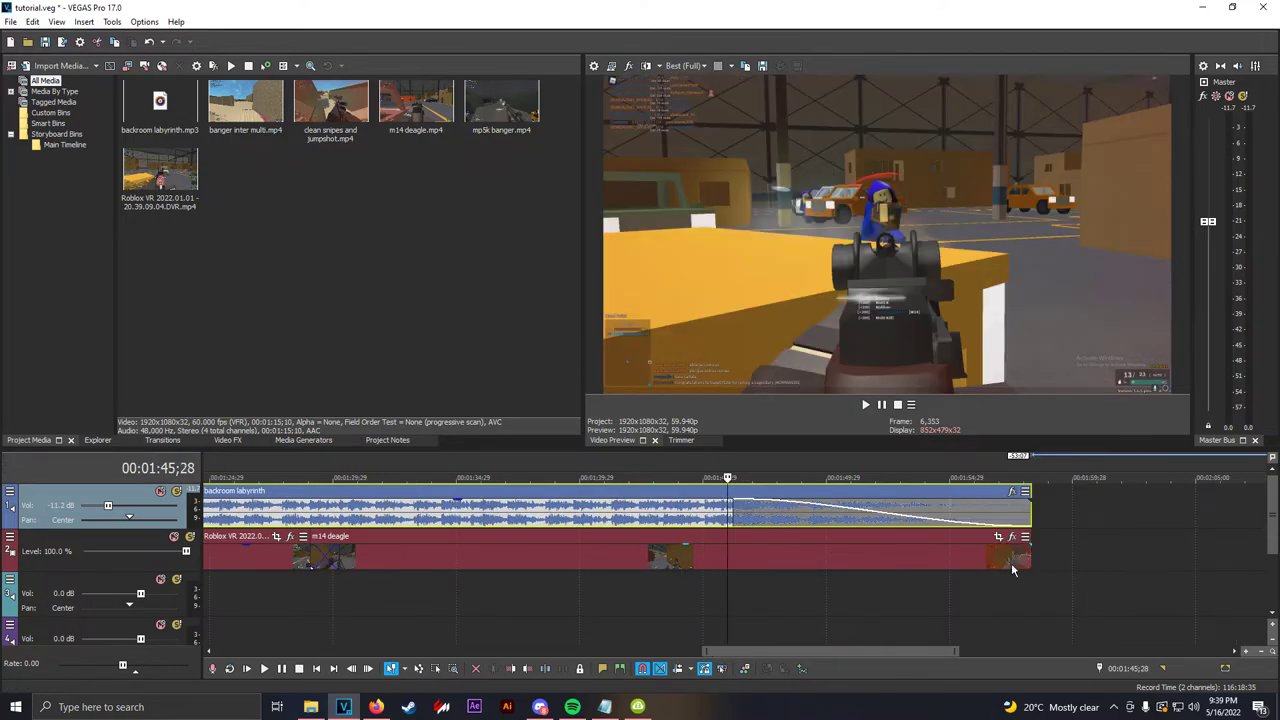
- Preview the song's fade-out, then shorten it to about 10.7 seconds with a sharp curve that falls steeply at both ends
{"action": "key", "text": "space"}
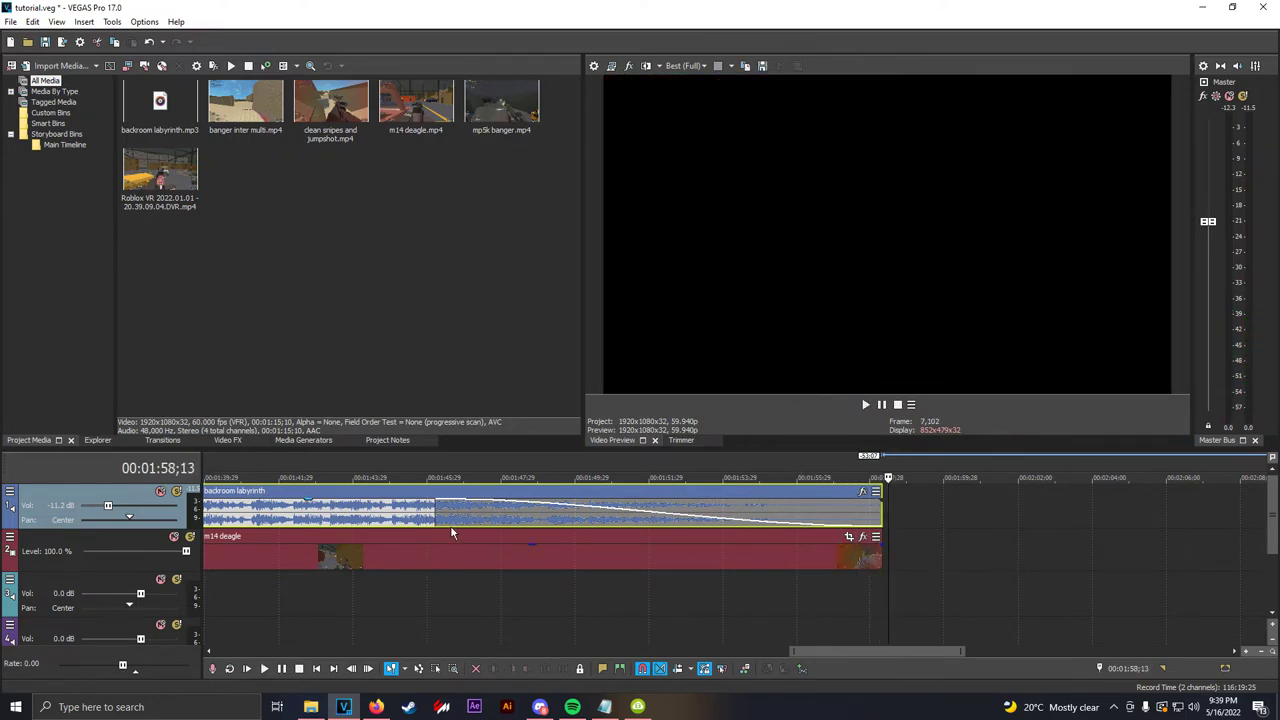
{"action": "left_click_drag", "start_coordinate": [440, 520], "coordinate": [484, 516]}
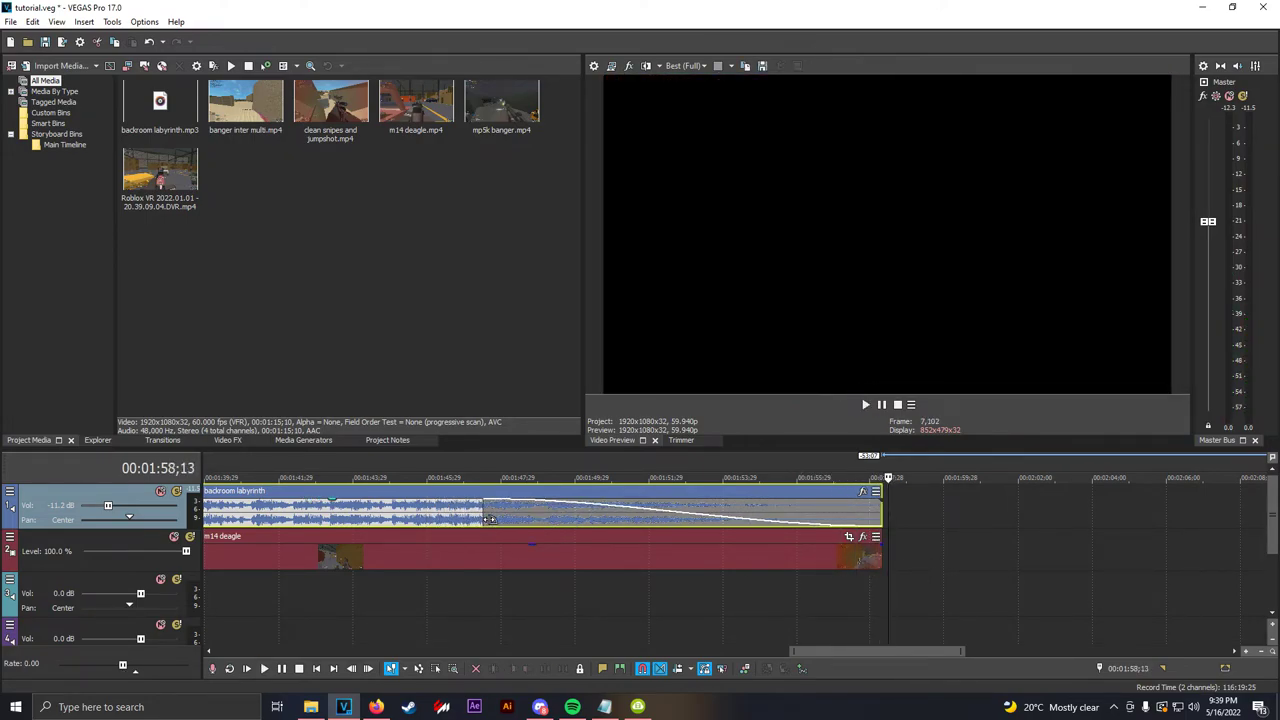
{"action": "right_click", "coordinate": [484, 516]}
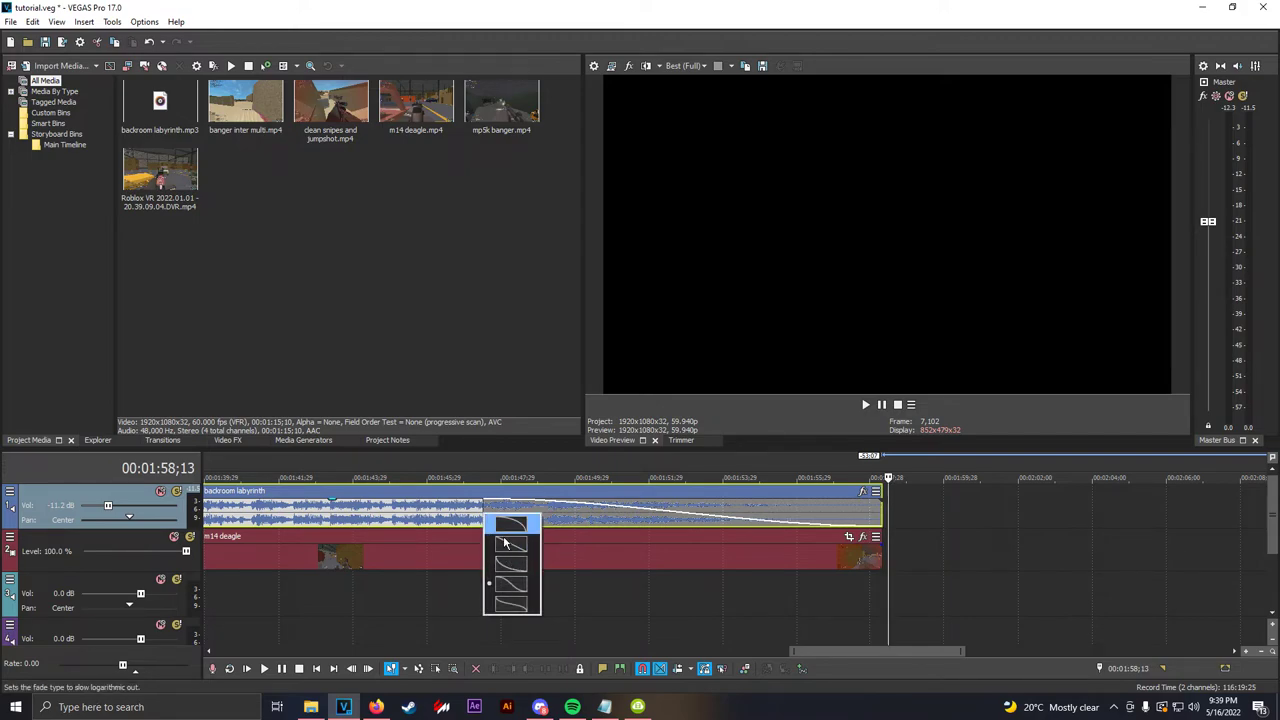
{"action": "left_click", "coordinate": [518, 618]}
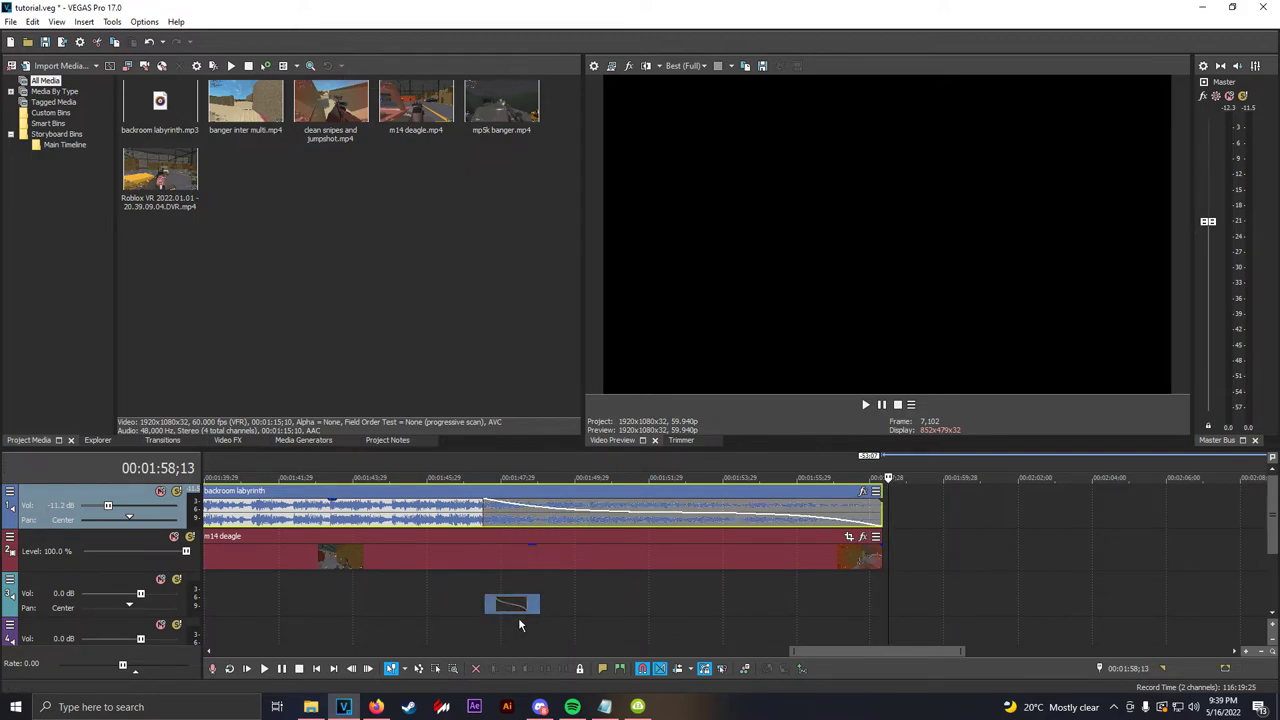
- Extend the ends of m14 deagle and backroom labyrinth together by 7 frames
{"action": "left_click", "coordinate": [875, 562]}
{"action": "left_click_drag", "start_coordinate": [881, 549], "coordinate": [899, 520]}
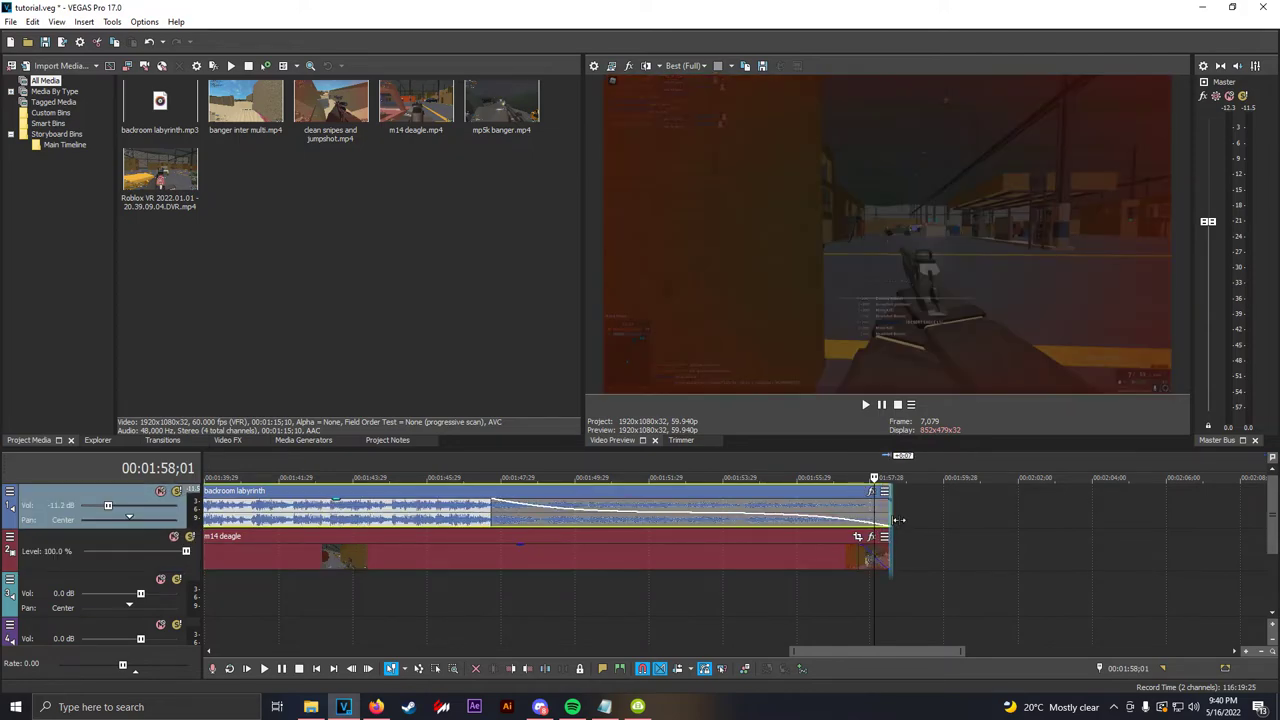
- Play the montage's ending from 00:01:47;11, just before the fade-out, to check how the song fades with the video
{"action": "scroll", "coordinate": [898, 520], "scroll_direction": "down", "scroll_amount": 3}
{"action": "left_click", "coordinate": [537, 516]}
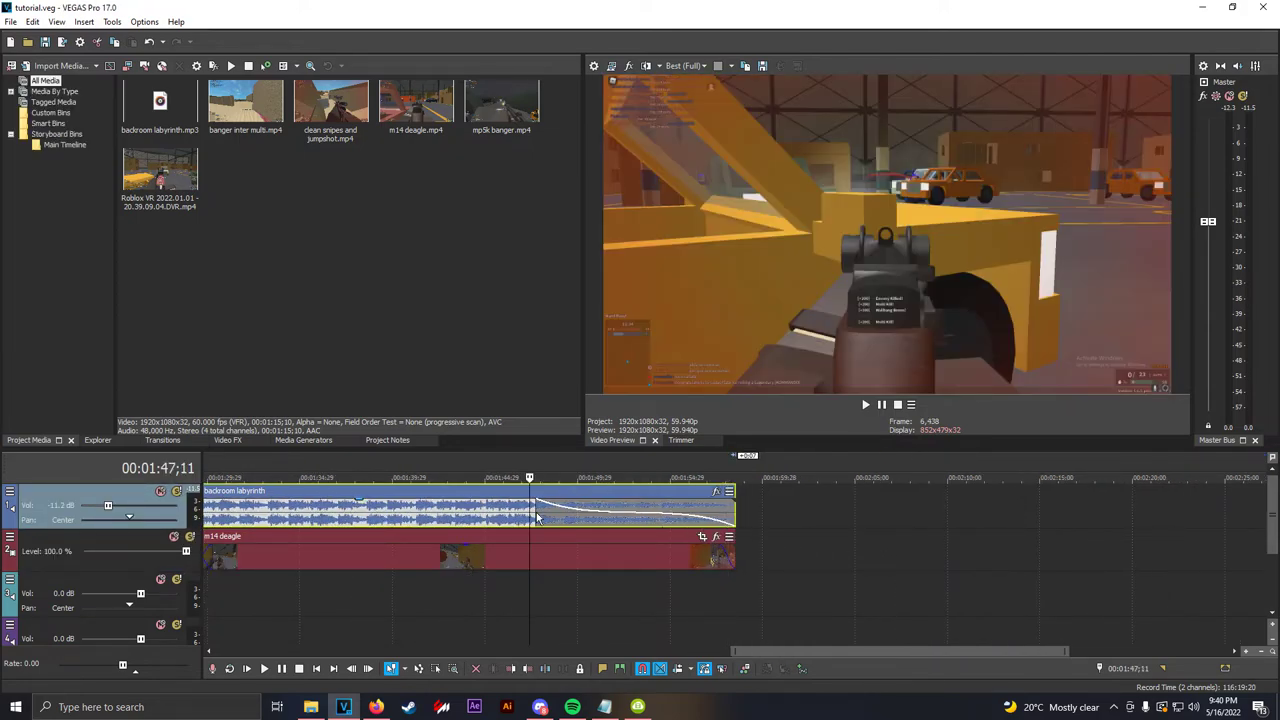
{"action": "key", "text": "space"}
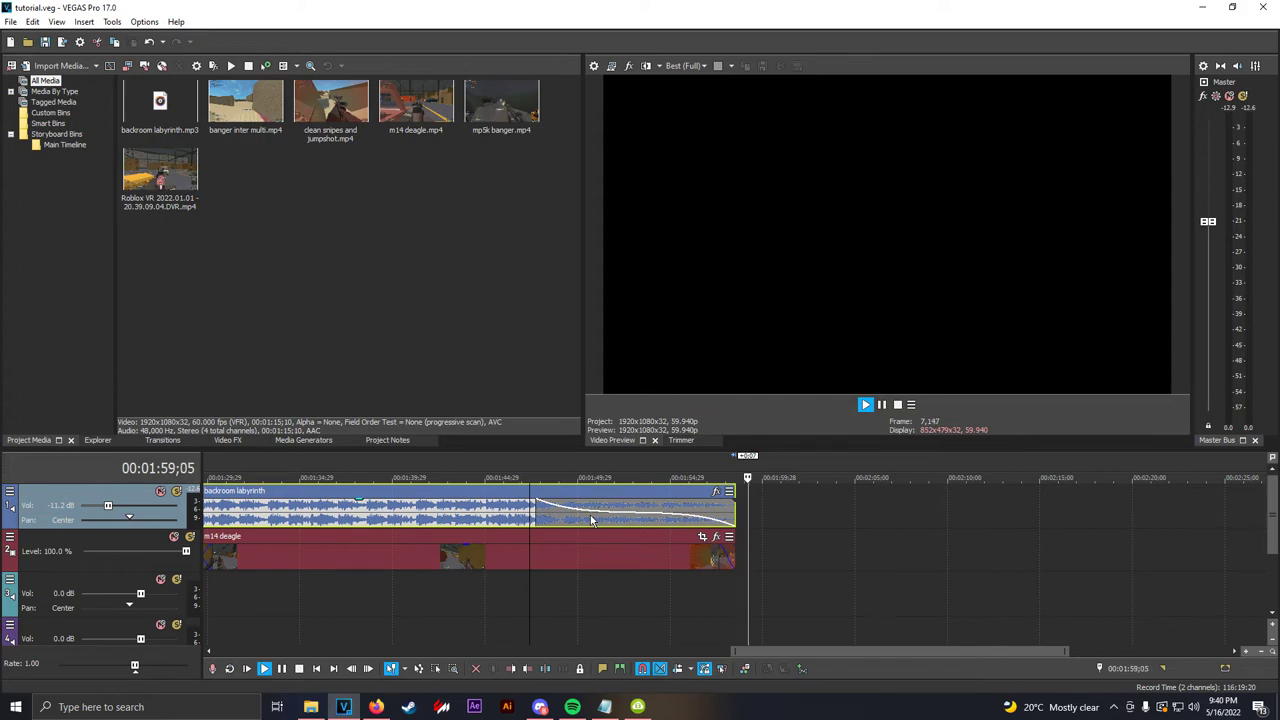
{"action": "scroll", "coordinate": [591, 519], "scroll_direction": "down", "scroll_amount": 4}
{"action": "key", "text": "space"}
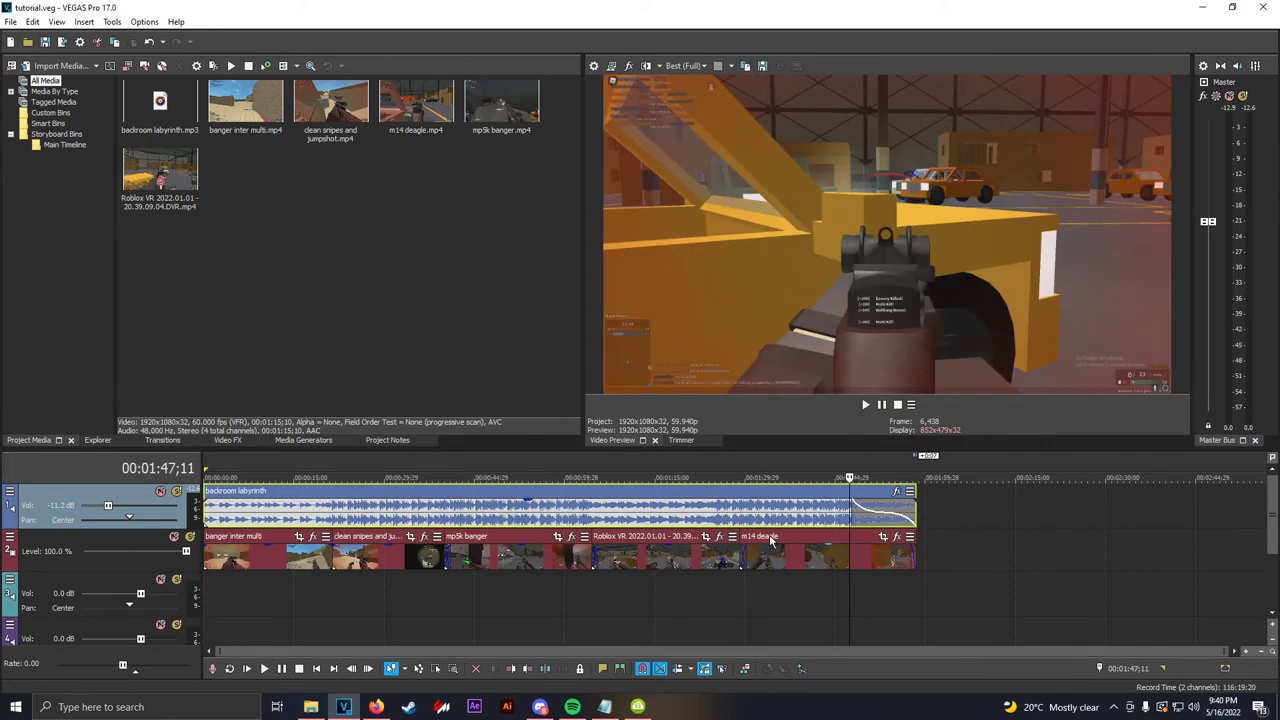